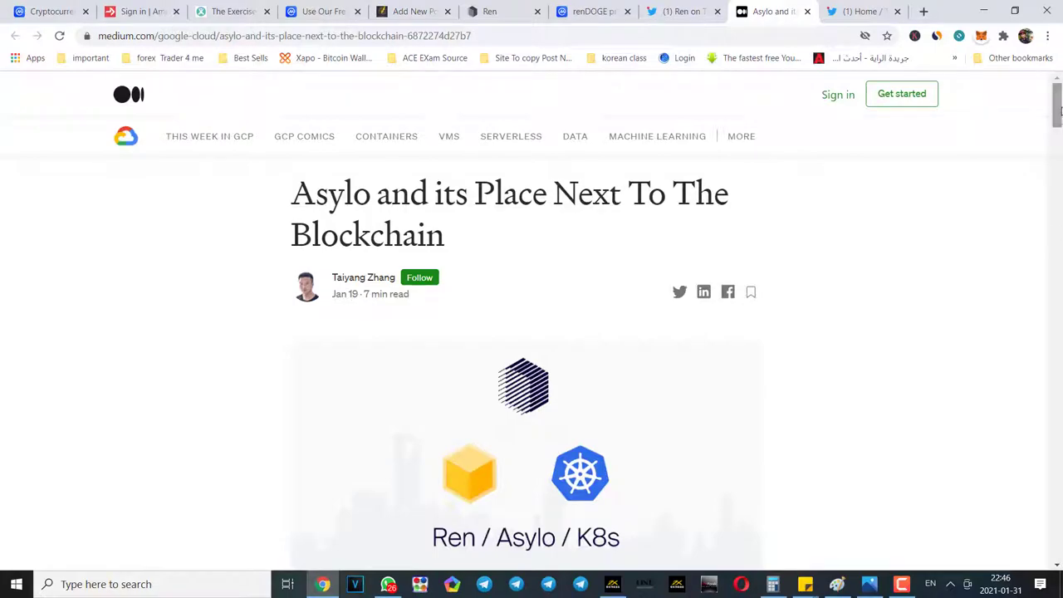
- Copy the whole Medium article body on Asylo, from the opening privacy paragraph to the end of the closing paragraph
{"action": "scroll", "coordinate": [1057, 149], "scroll_direction": "down", "scroll_amount": 3}
{"action": "left_click_drag", "start_coordinate": [1057, 149], "coordinate": [710, 4]}
{"action": "left_click", "coordinate": [711, 7]}
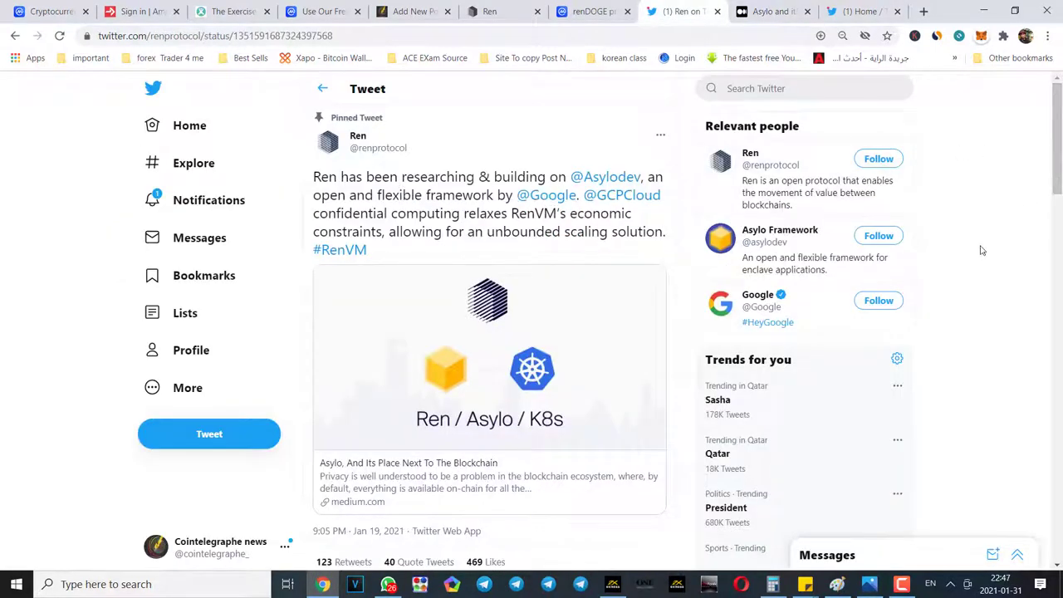
{"action": "left_click", "coordinate": [760, 10]}
{"action": "left_click_drag", "start_coordinate": [1057, 213], "coordinate": [1058, 121]}
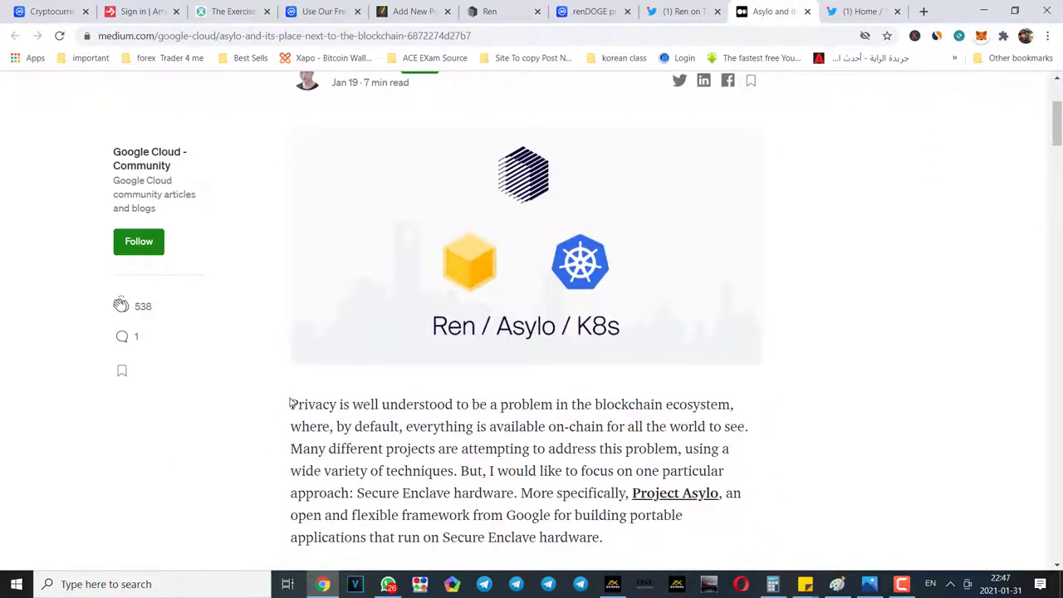
{"action": "left_click_drag", "start_coordinate": [290, 403], "coordinate": [573, 217]}
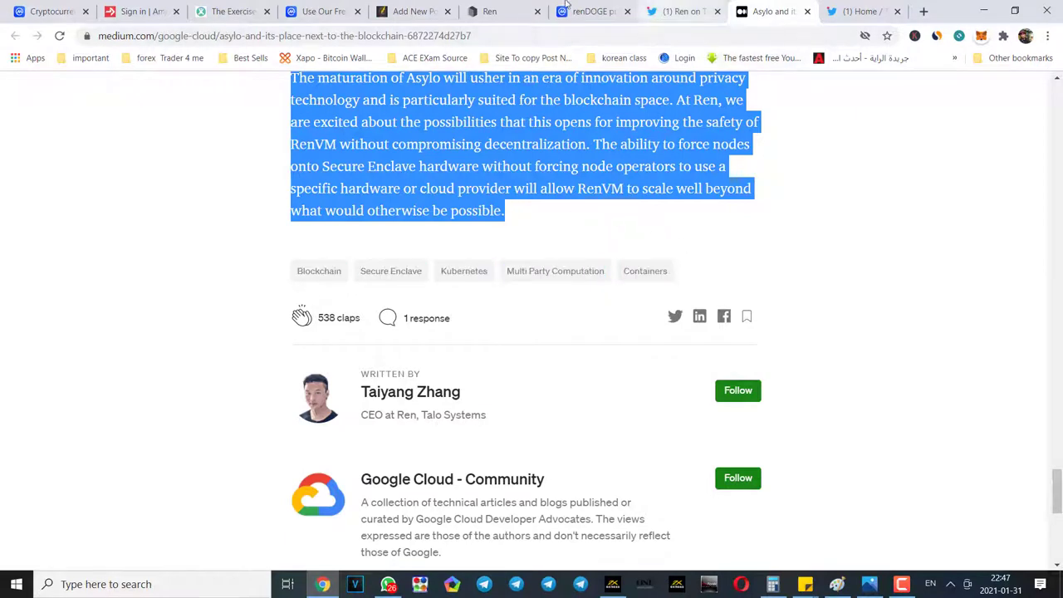
- Paste the copied article text into the renprotocol Review post draft, below the introductory paragraph about Asylodev
{"action": "left_click", "coordinate": [413, 11]}
{"action": "left_click", "coordinate": [350, 338]}
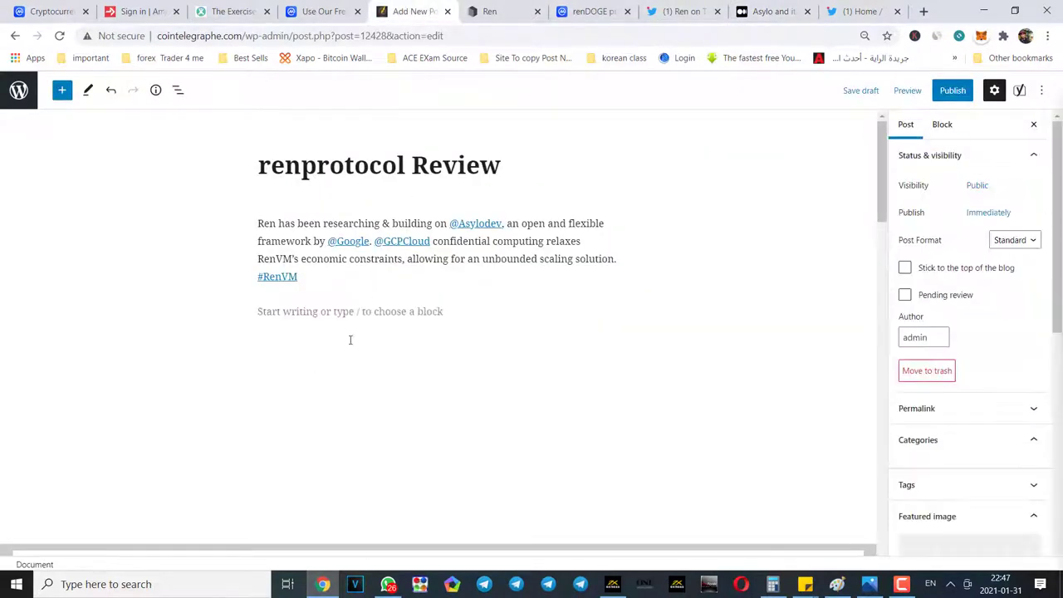
{"action": "left_click", "coordinate": [350, 318]}
{"action": "key", "text": "ctrl+v"}
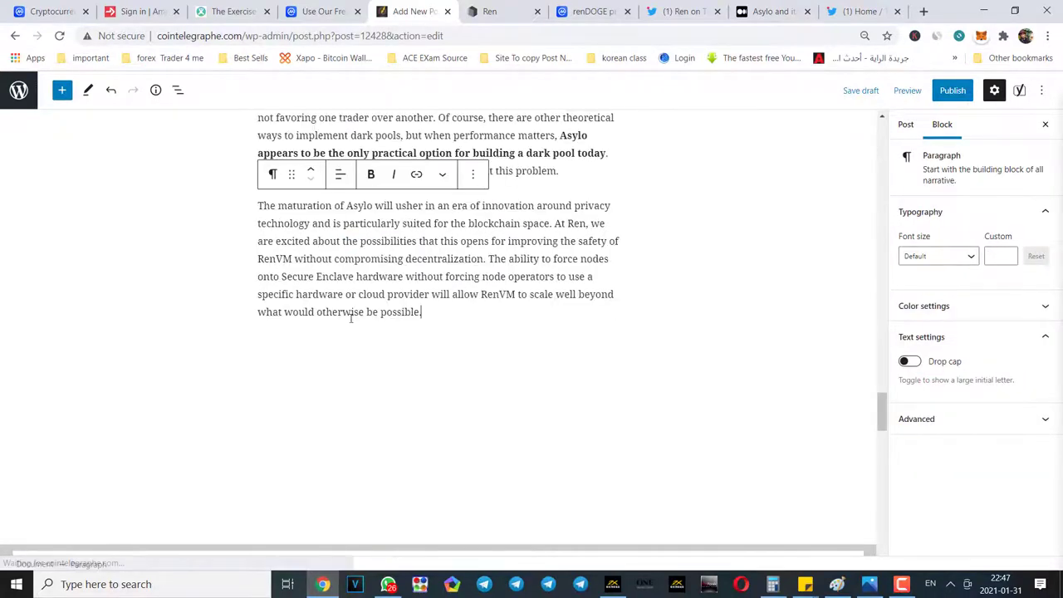
- Check the links in the pasted article, including "RZL MPC algorithm" and "no shortage of examples"
{"action": "scroll", "coordinate": [475, 307], "scroll_direction": "up", "scroll_amount": 5}
{"action": "scroll", "coordinate": [476, 307], "scroll_direction": "up", "scroll_amount": 7}
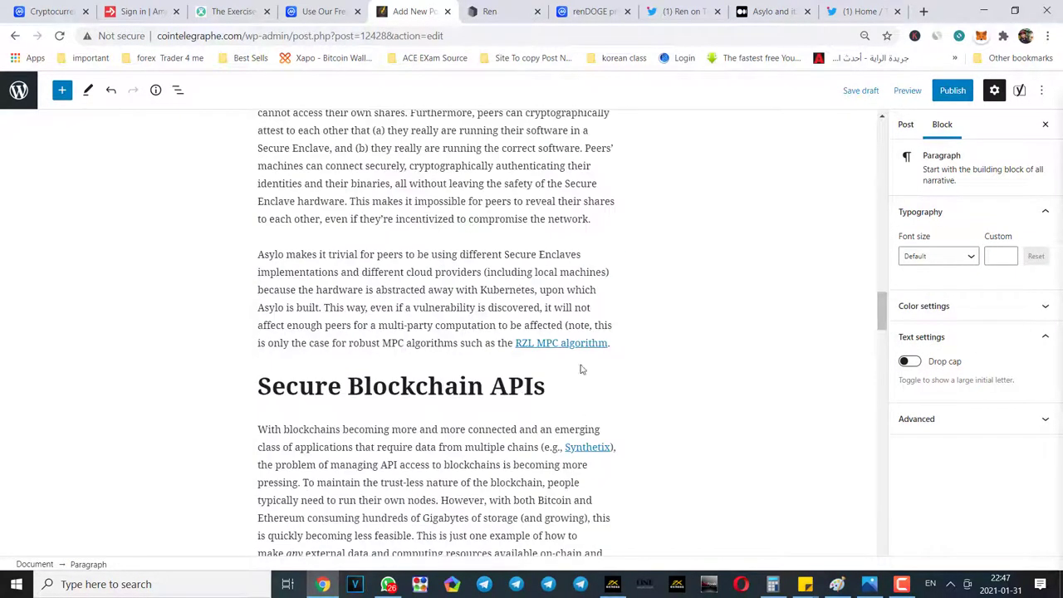
{"action": "left_click", "coordinate": [583, 343]}
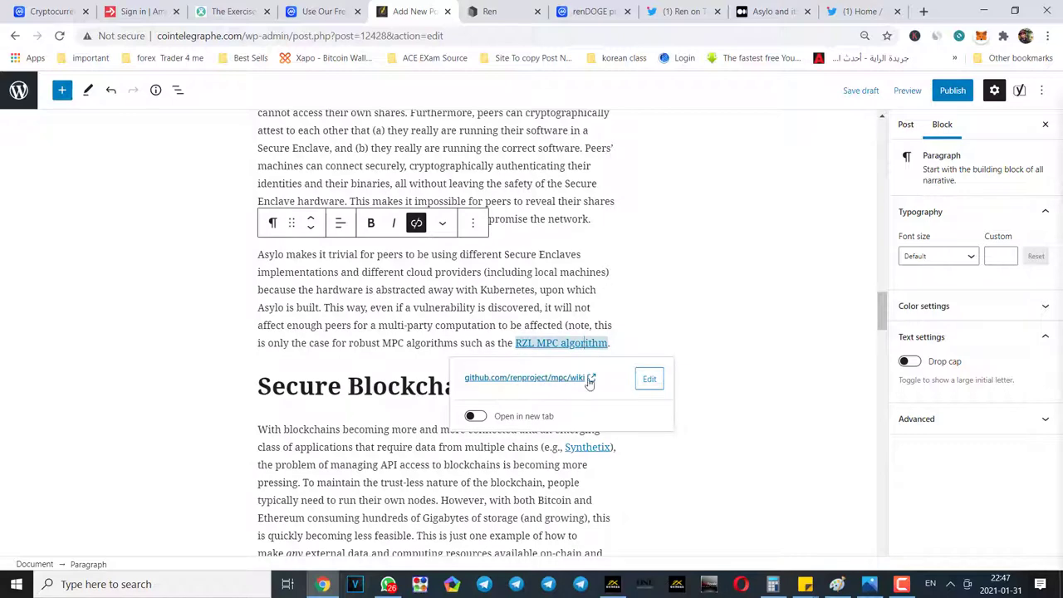
{"action": "left_click", "coordinate": [651, 311]}
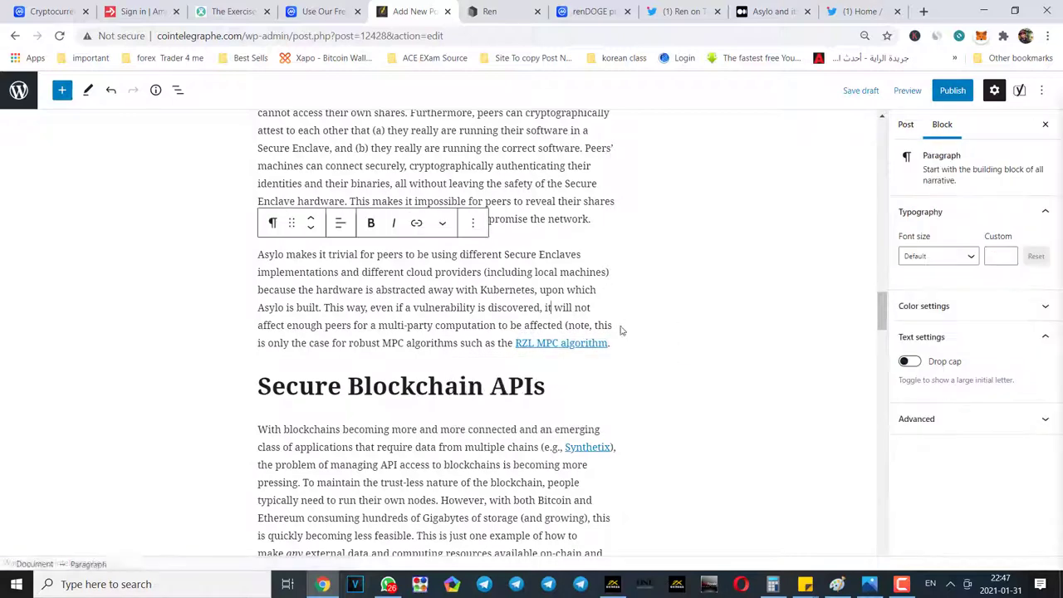
{"action": "scroll", "coordinate": [631, 349], "scroll_direction": "down", "scroll_amount": 7}
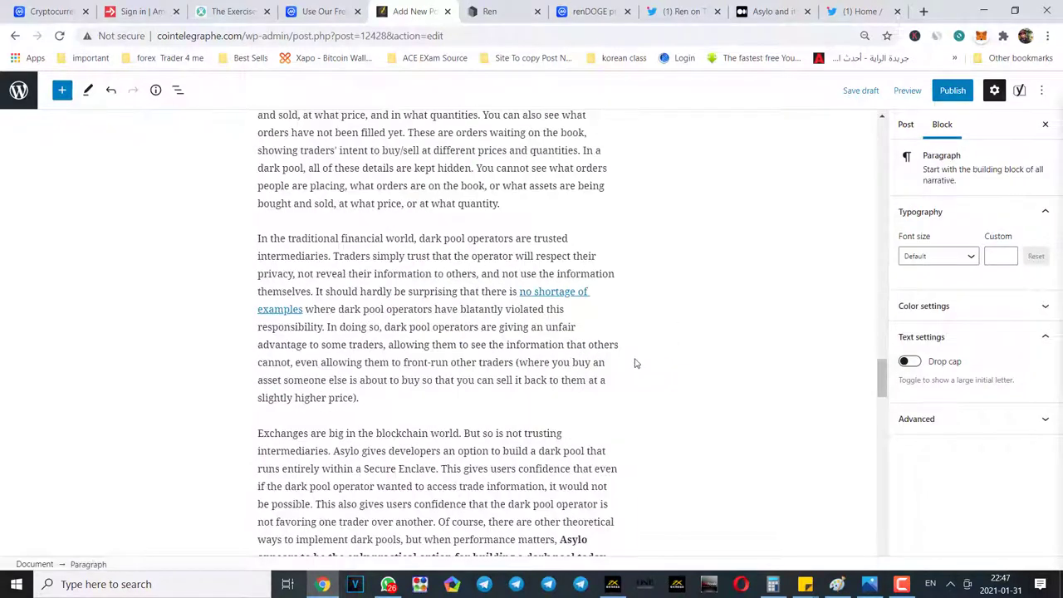
{"action": "left_click", "coordinate": [292, 311]}
{"action": "left_click", "coordinate": [622, 226]}
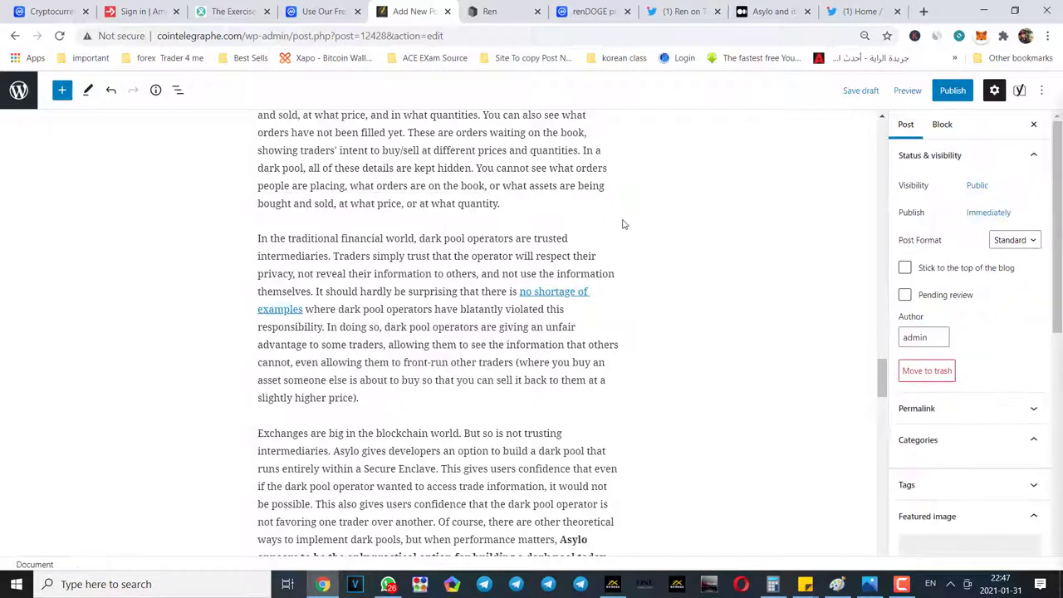
- Copy the post title "renprotocol Review" into the Yoast SEO focus keyphrase below the article
{"action": "scroll", "coordinate": [624, 249], "scroll_direction": "down", "scroll_amount": 10}
{"action": "scroll", "coordinate": [627, 267], "scroll_direction": "down", "scroll_amount": 2}
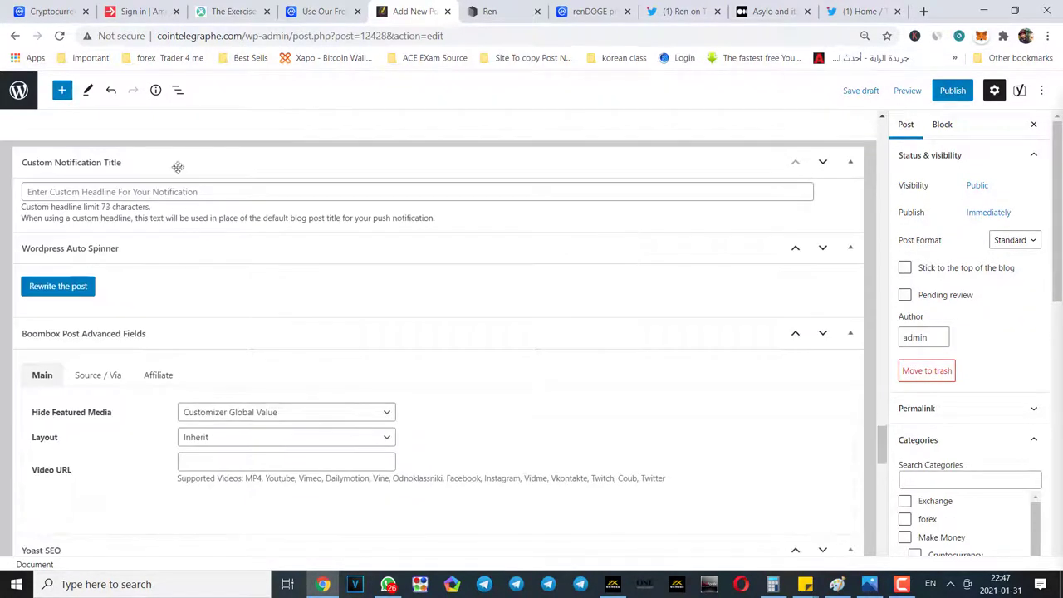
{"action": "left_click", "coordinate": [89, 196]}
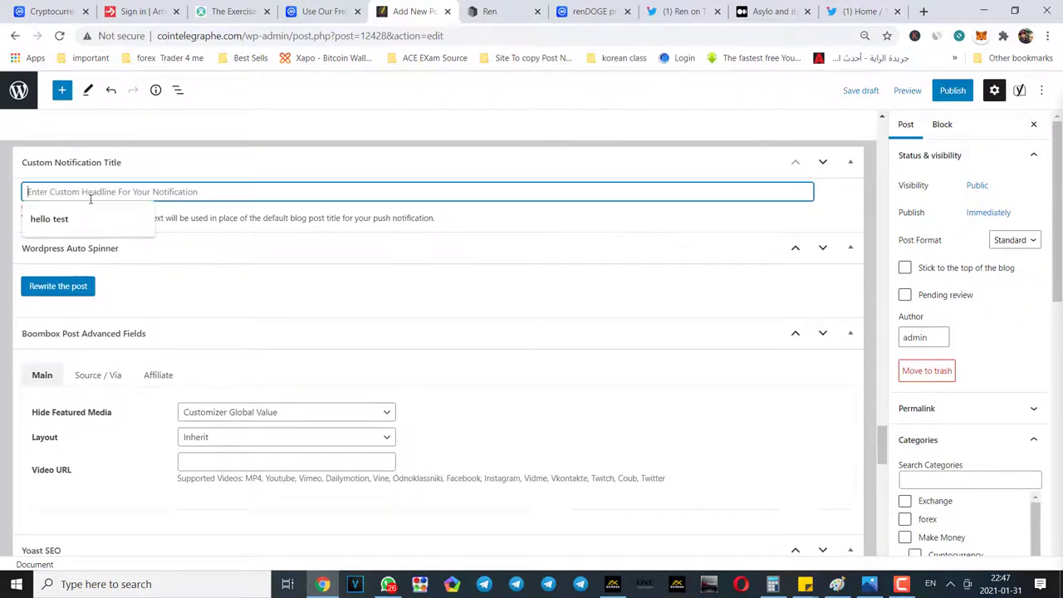
{"action": "left_click", "coordinate": [292, 219]}
{"action": "scroll", "coordinate": [523, 301], "scroll_direction": "down", "scroll_amount": 5}
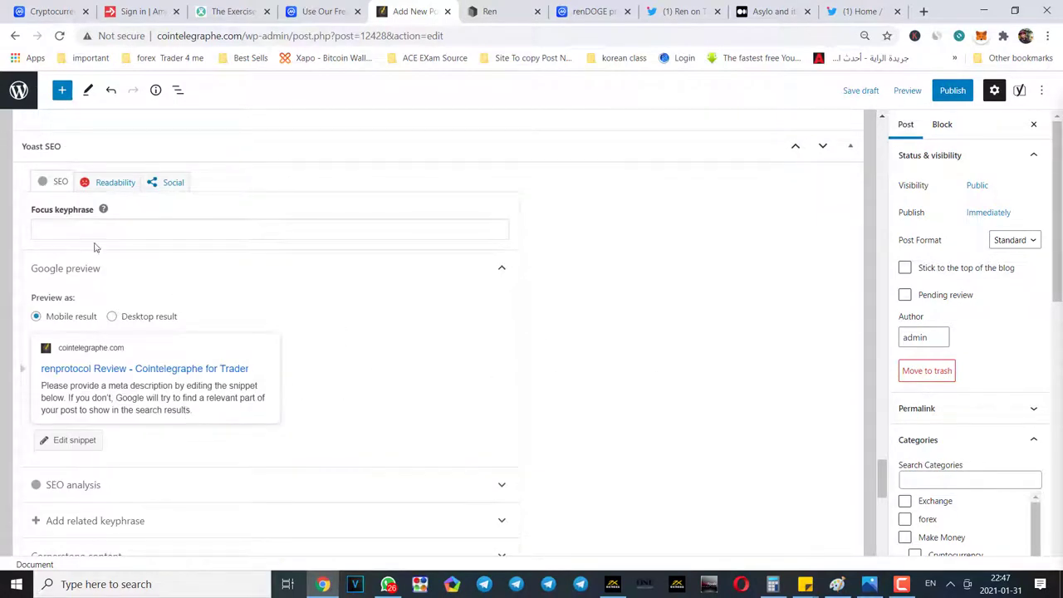
{"action": "scroll", "coordinate": [465, 290], "scroll_direction": "up", "scroll_amount": 20}
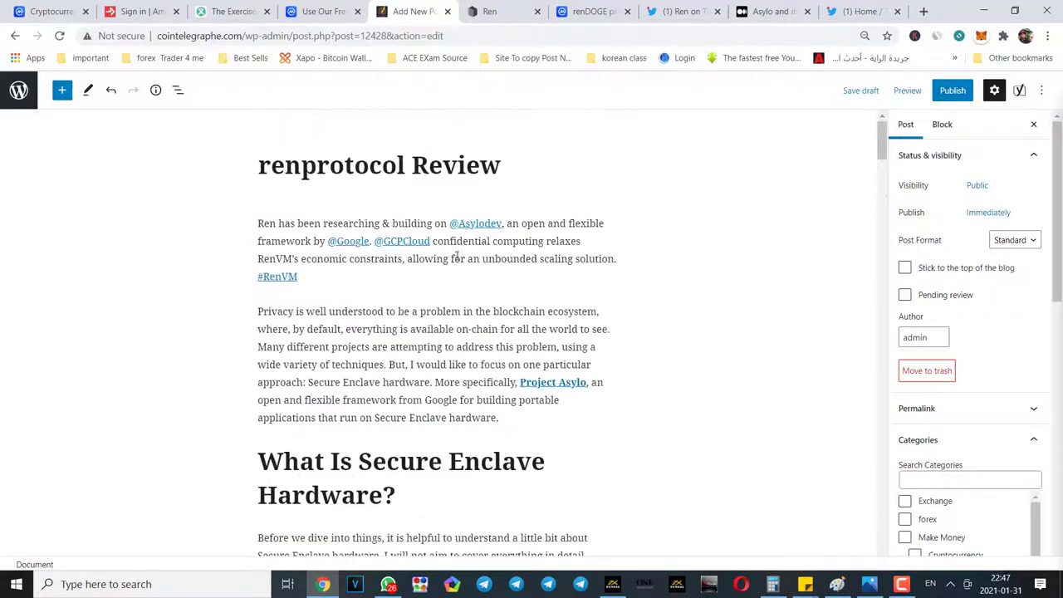
{"action": "left_click_drag", "start_coordinate": [507, 165], "coordinate": [260, 165]}
{"action": "key", "text": "ctrl+c"}
{"action": "scroll", "coordinate": [277, 166], "scroll_direction": "down", "scroll_amount": 20}
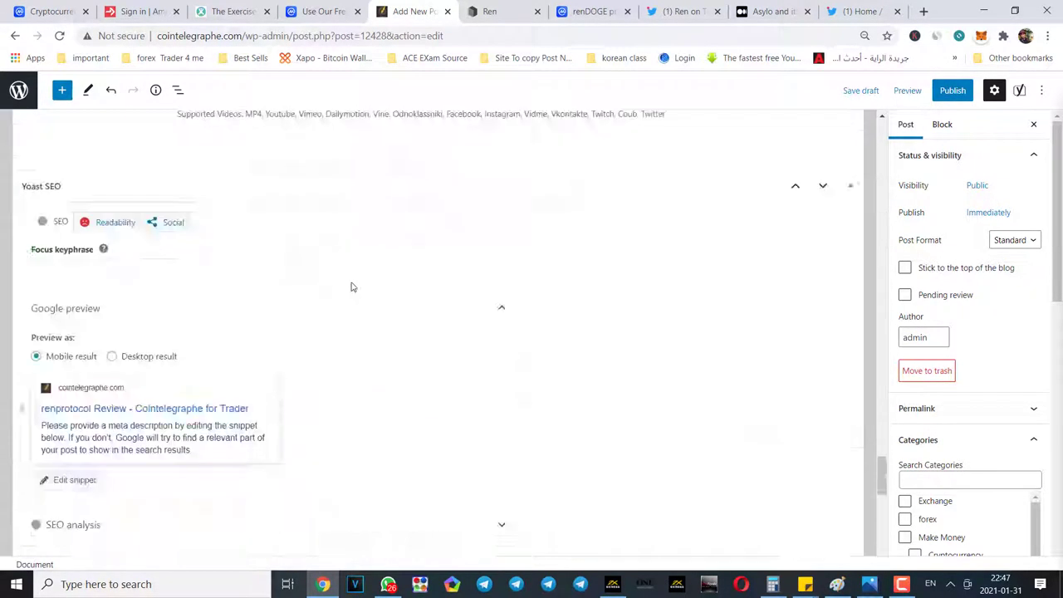
{"action": "scroll", "coordinate": [240, 244], "scroll_direction": "up", "scroll_amount": 5}
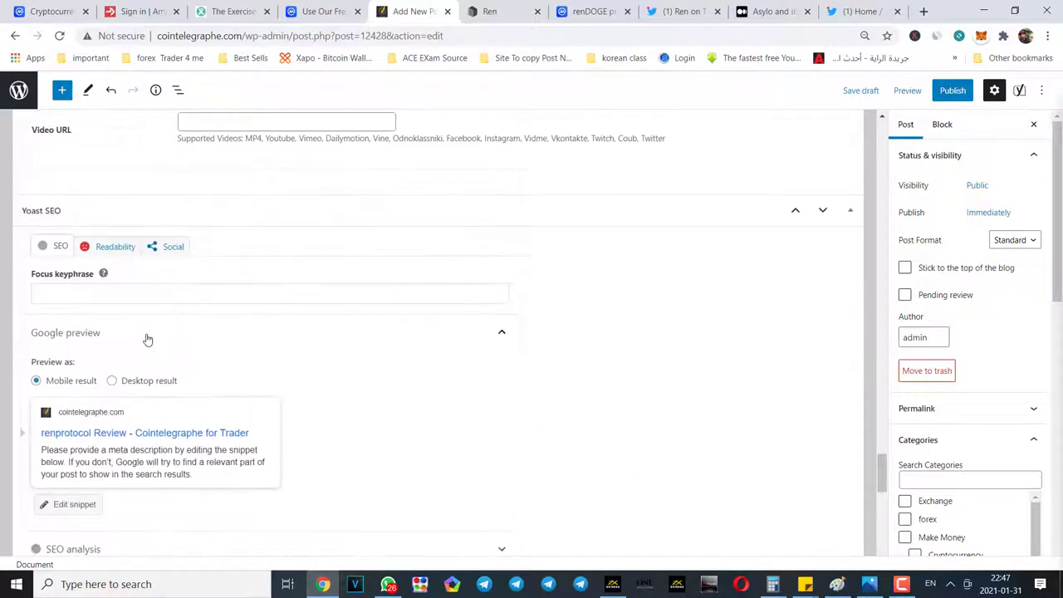
{"action": "left_click", "coordinate": [138, 302]}
{"action": "key", "text": "ctrl+v"}
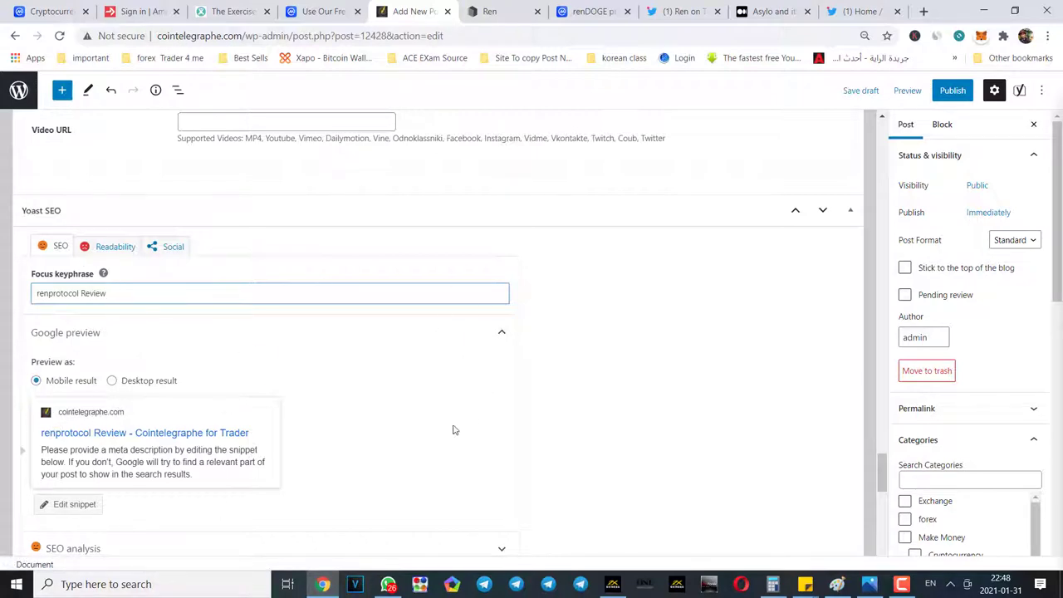
- Examine the post's Yoast SEO snippet, Facebook sharing and readability settings, and the social media picture and text fields
{"action": "scroll", "coordinate": [166, 341], "scroll_direction": "up", "scroll_amount": 10}
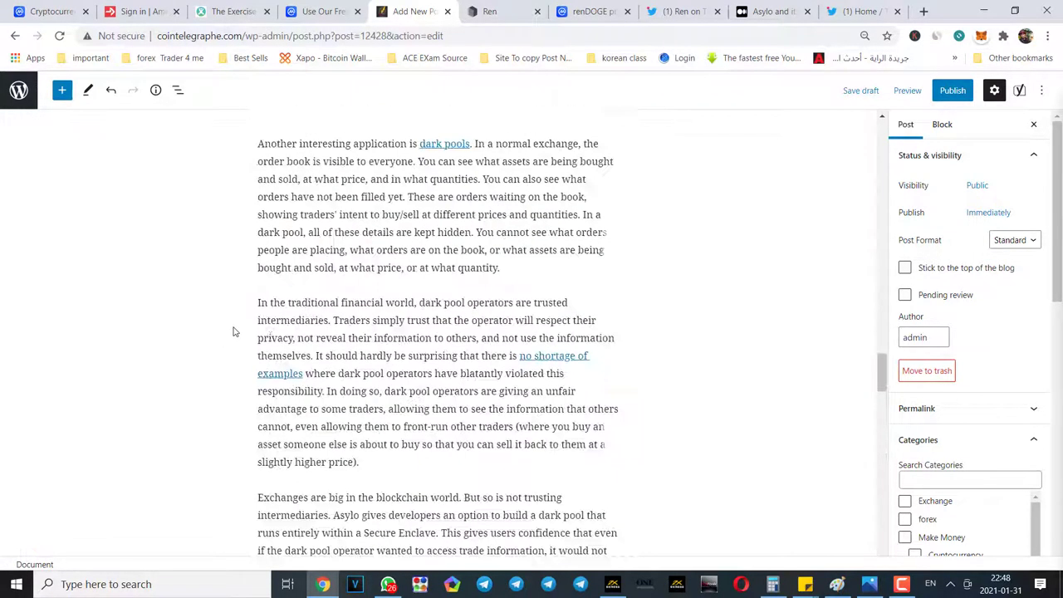
{"action": "scroll", "coordinate": [346, 301], "scroll_direction": "down", "scroll_amount": 5}
{"action": "scroll", "coordinate": [346, 301], "scroll_direction": "down", "scroll_amount": 10}
{"action": "scroll", "coordinate": [358, 327], "scroll_direction": "up", "scroll_amount": 5}
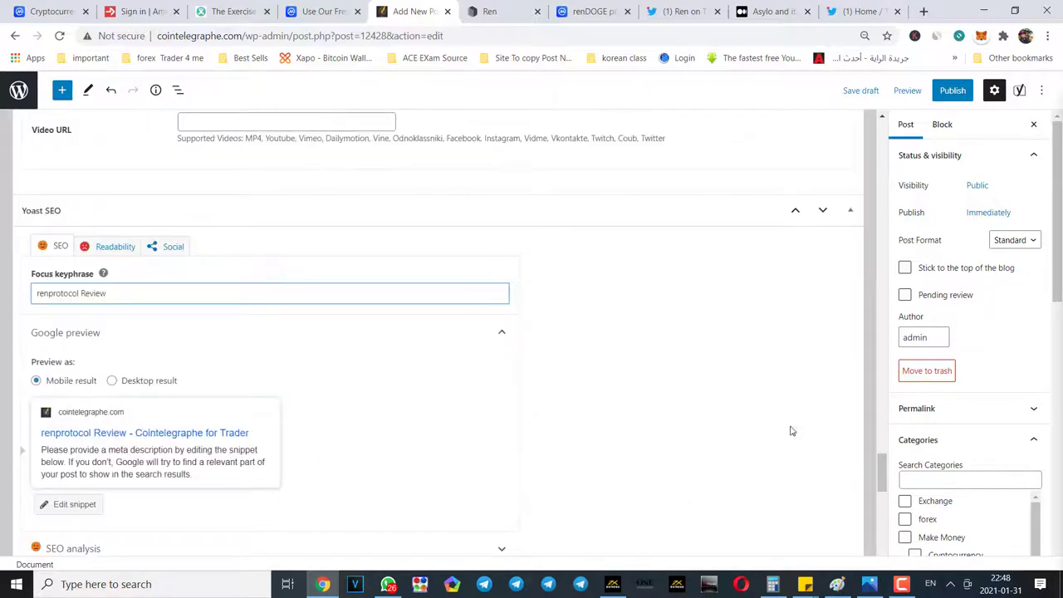
{"action": "mouse_move", "coordinate": [881, 480]}
{"action": "left_mouse_down"}
{"action": "mouse_move", "coordinate": [881, 466]}
{"action": "mouse_move", "coordinate": [884, 482]}
{"action": "left_mouse_up"}
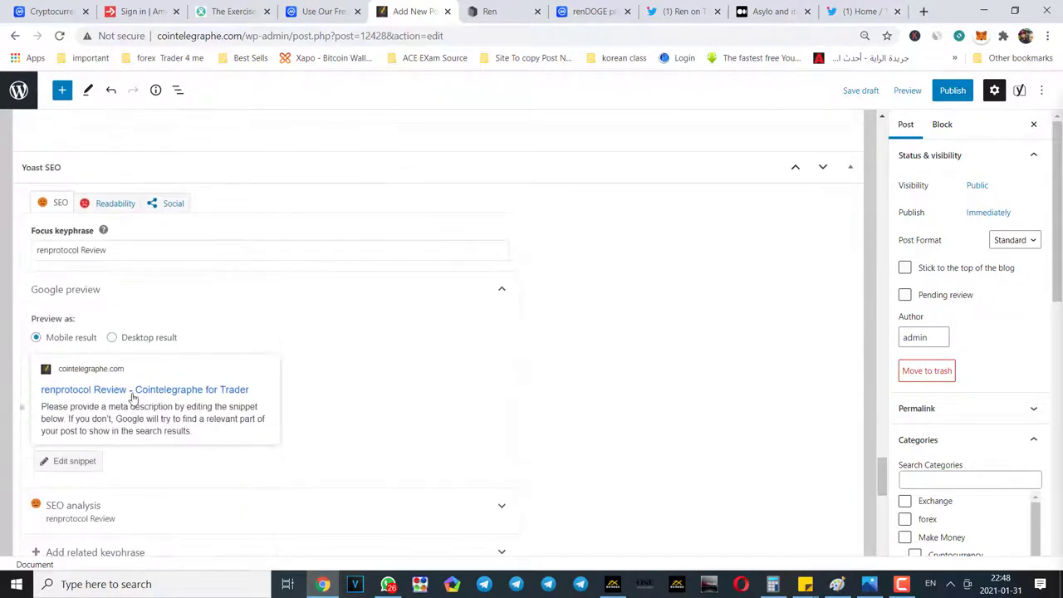
{"action": "left_click", "coordinate": [76, 460]}
{"action": "scroll", "coordinate": [83, 416], "scroll_direction": "down", "scroll_amount": 2}
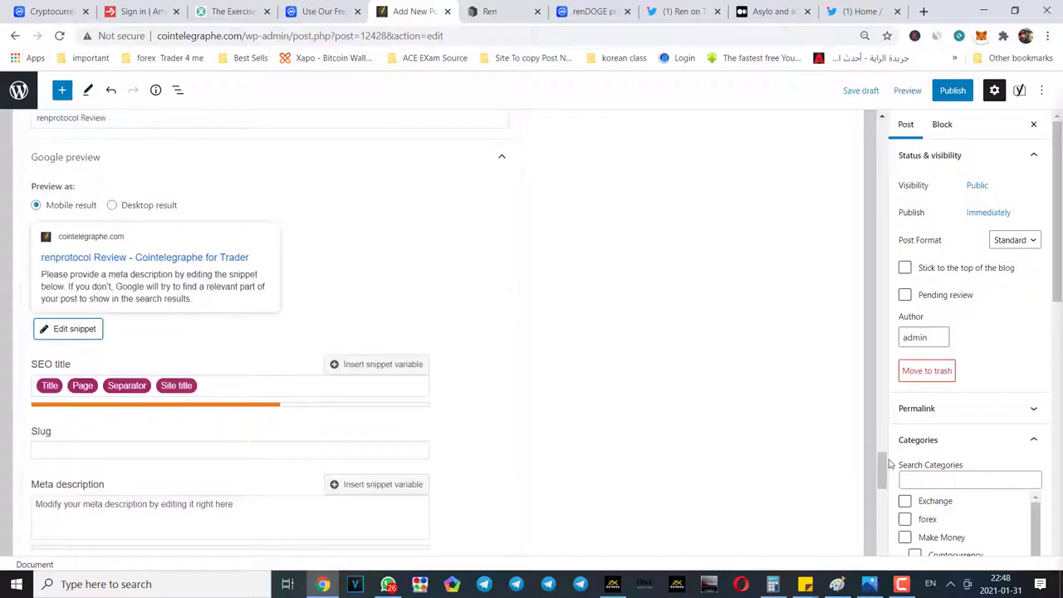
{"action": "left_click_drag", "start_coordinate": [883, 470], "coordinate": [883, 455]}
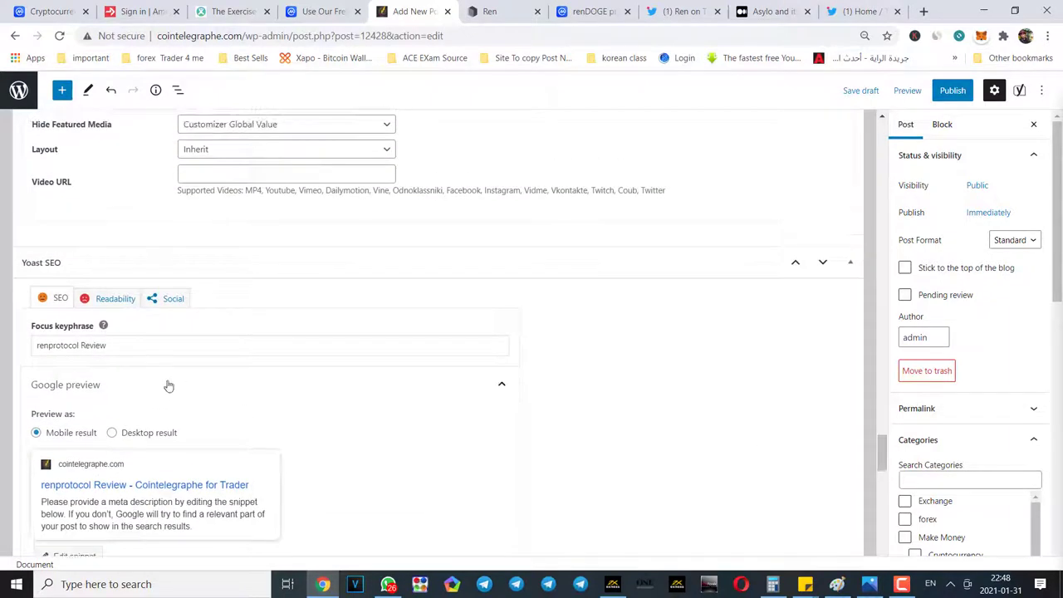
{"action": "left_click", "coordinate": [158, 298]}
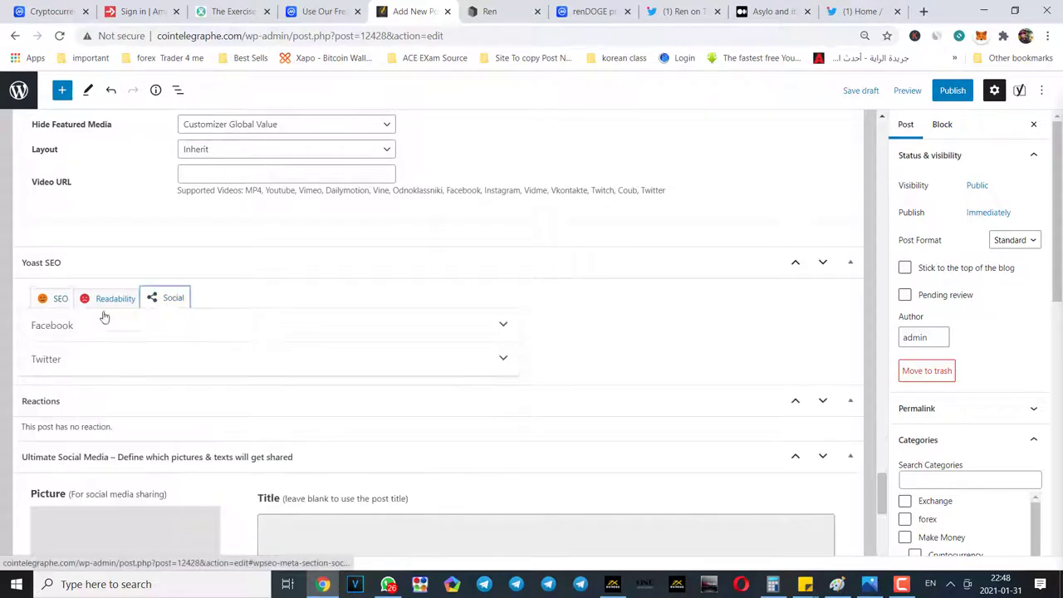
{"action": "left_click", "coordinate": [371, 334]}
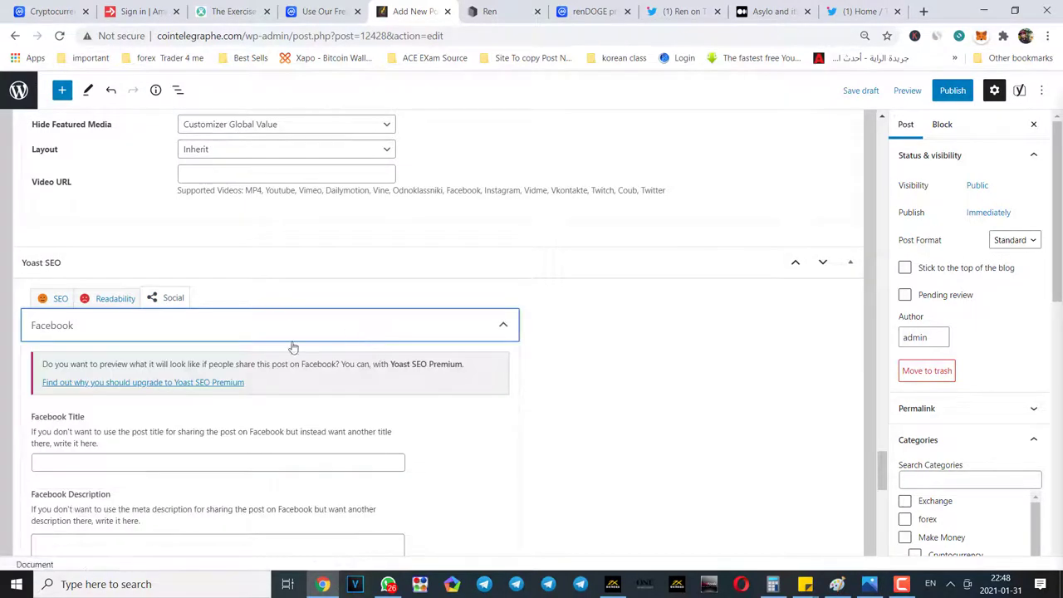
{"action": "left_click", "coordinate": [115, 298]}
{"action": "left_click", "coordinate": [51, 298]}
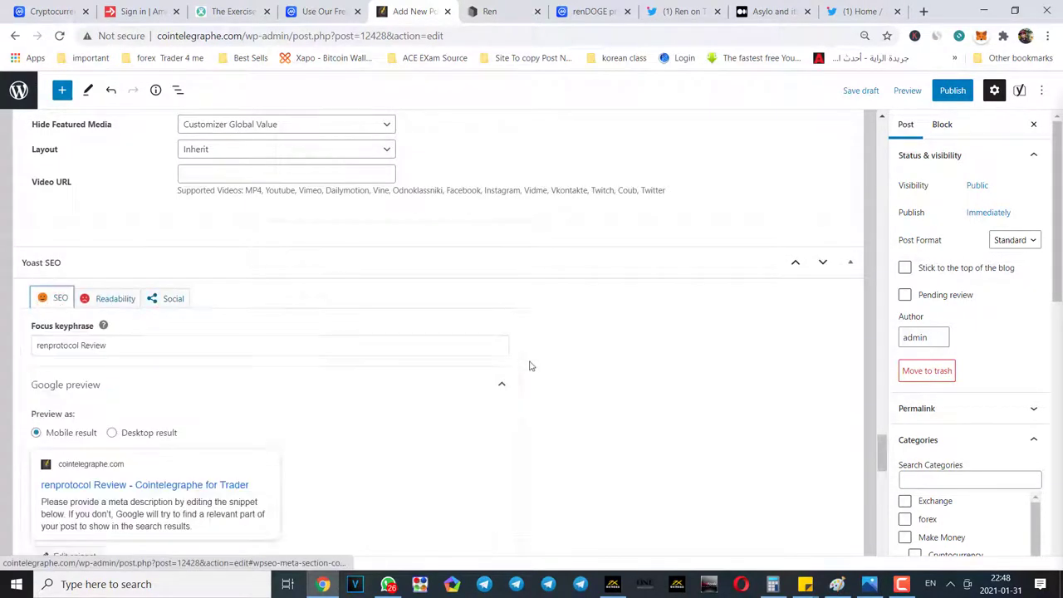
{"action": "scroll", "coordinate": [523, 363], "scroll_direction": "down", "scroll_amount": 5}
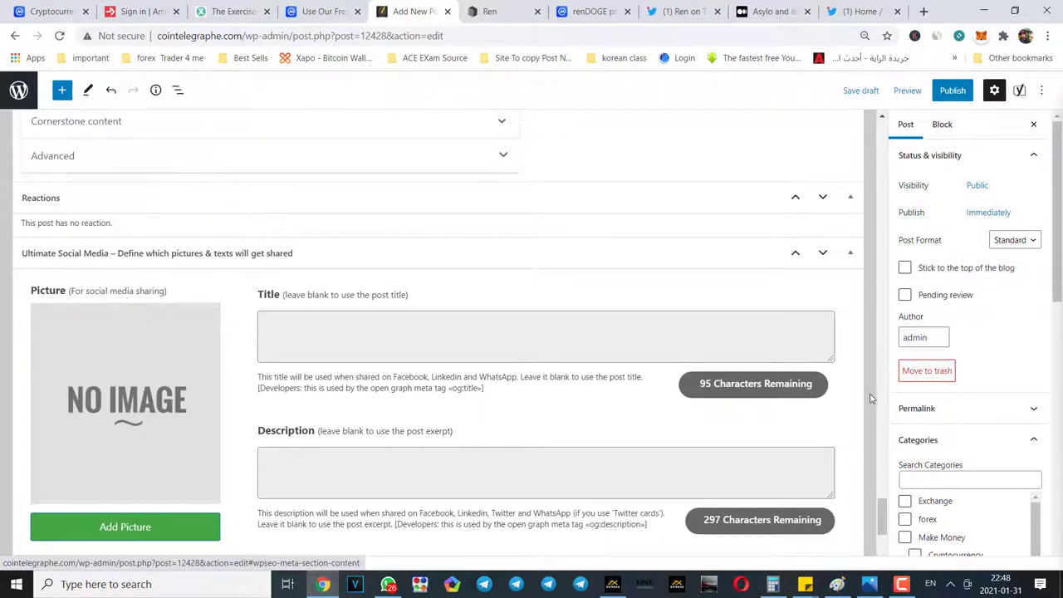
- Look over the Ren project homepage and the renDOGE page on CoinMarketCap, including its explorer links
{"action": "left_click", "coordinate": [490, 11]}
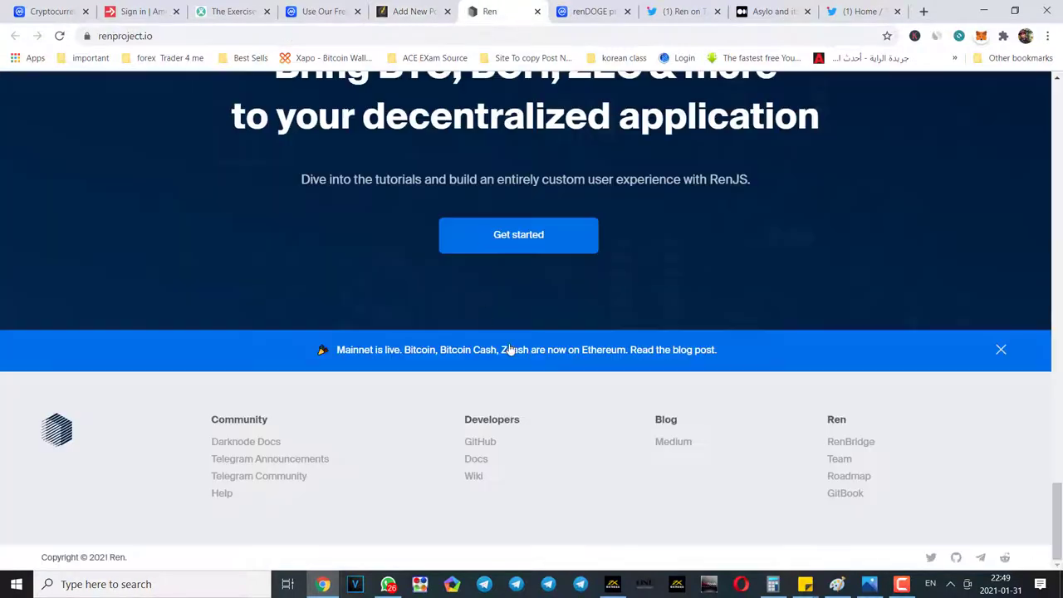
{"action": "scroll", "coordinate": [511, 349], "scroll_direction": "up", "scroll_amount": 15}
{"action": "scroll", "coordinate": [540, 325], "scroll_direction": "up", "scroll_amount": 6}
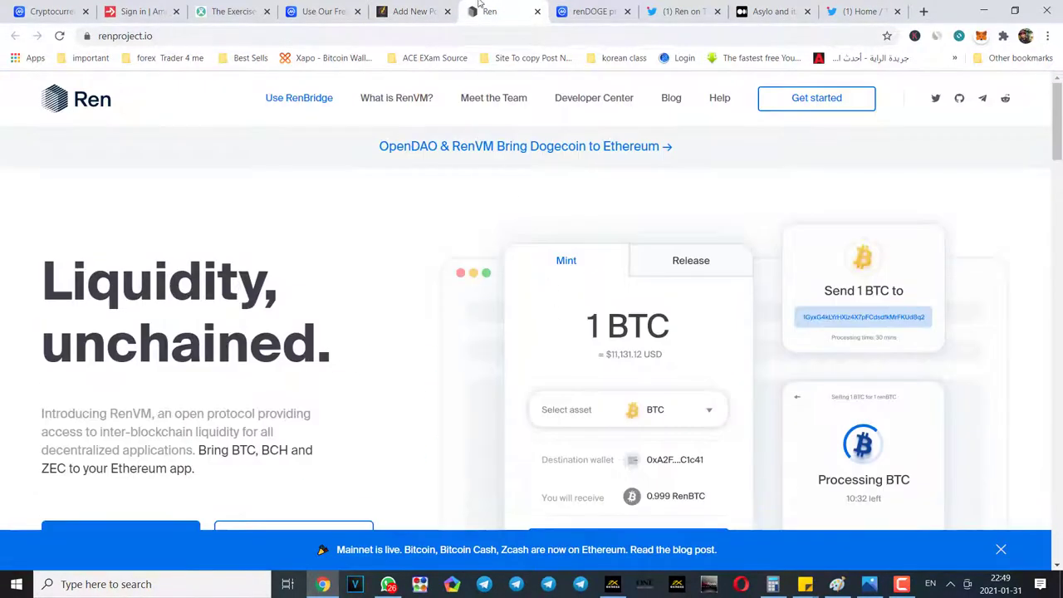
{"action": "left_click", "coordinate": [591, 11]}
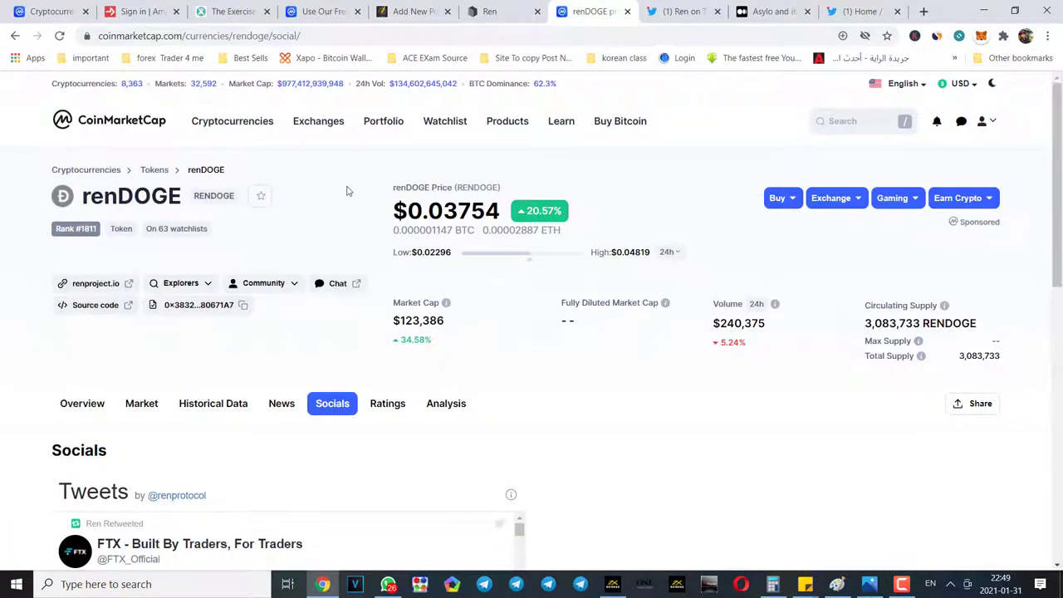
{"action": "left_click", "coordinate": [187, 285]}
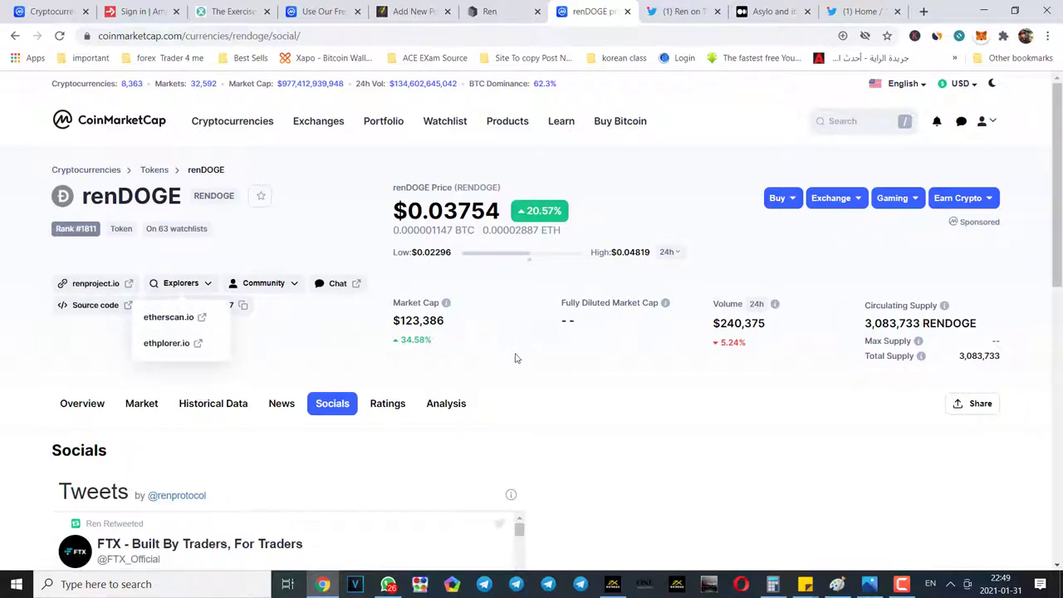
- Open the Ren account's profile picture at full size on Twitter
{"action": "left_click", "coordinate": [680, 11]}
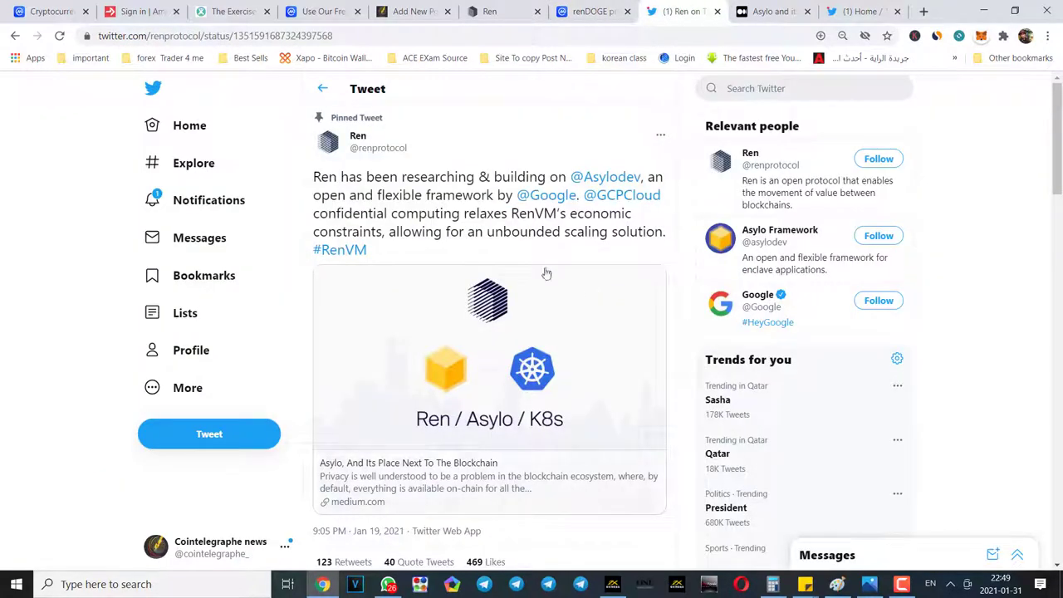
{"action": "left_click", "coordinate": [329, 146]}
{"action": "left_click", "coordinate": [384, 224]}
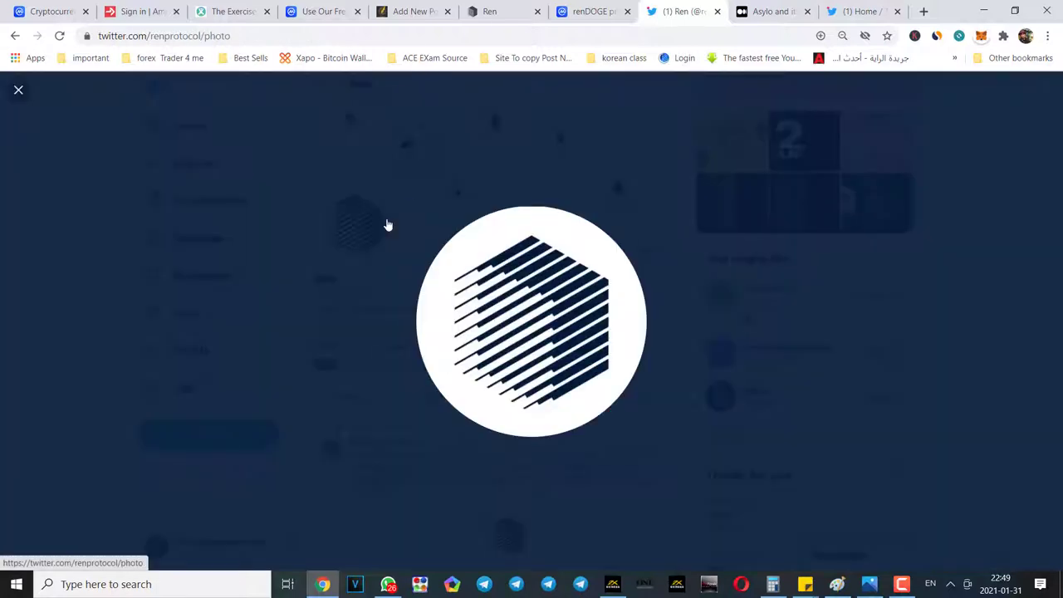
- Save the Ren profile picture to the Desktop as a JPEG named reno
{"action": "right_click", "coordinate": [524, 318]}
{"action": "left_click", "coordinate": [590, 344]}
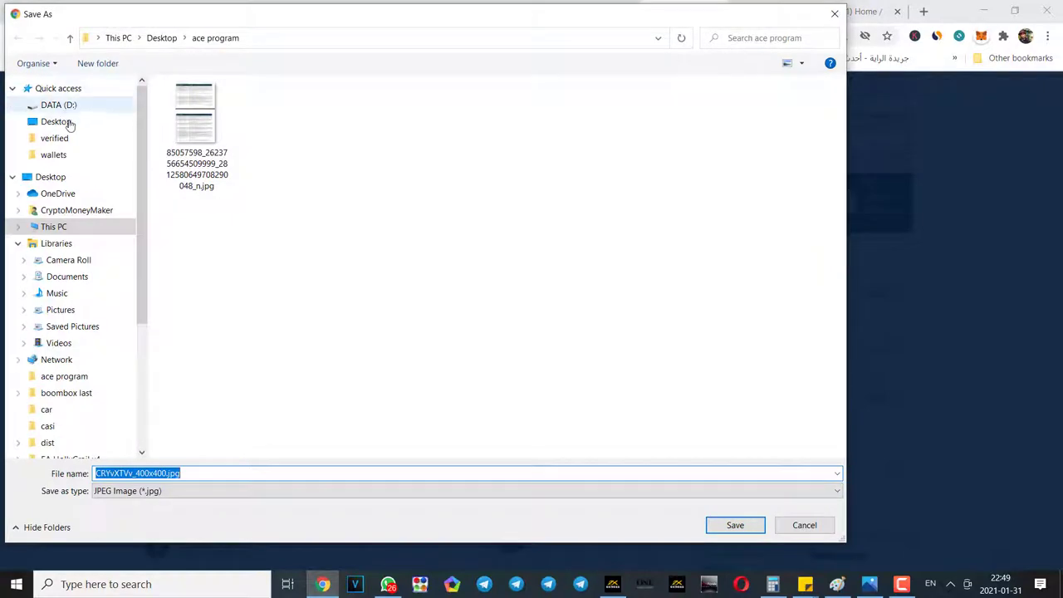
{"action": "left_click", "coordinate": [70, 123]}
{"action": "left_click", "coordinate": [195, 470]}
{"action": "type", "text": "r"}
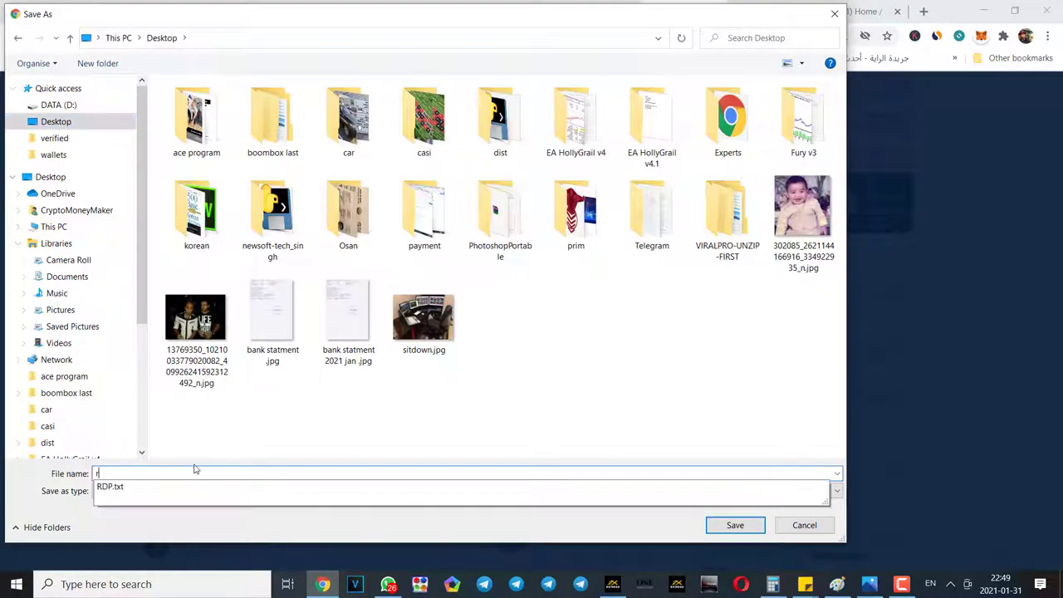
{"action": "type", "text": "en"}
{"action": "key", "text": "Return"}
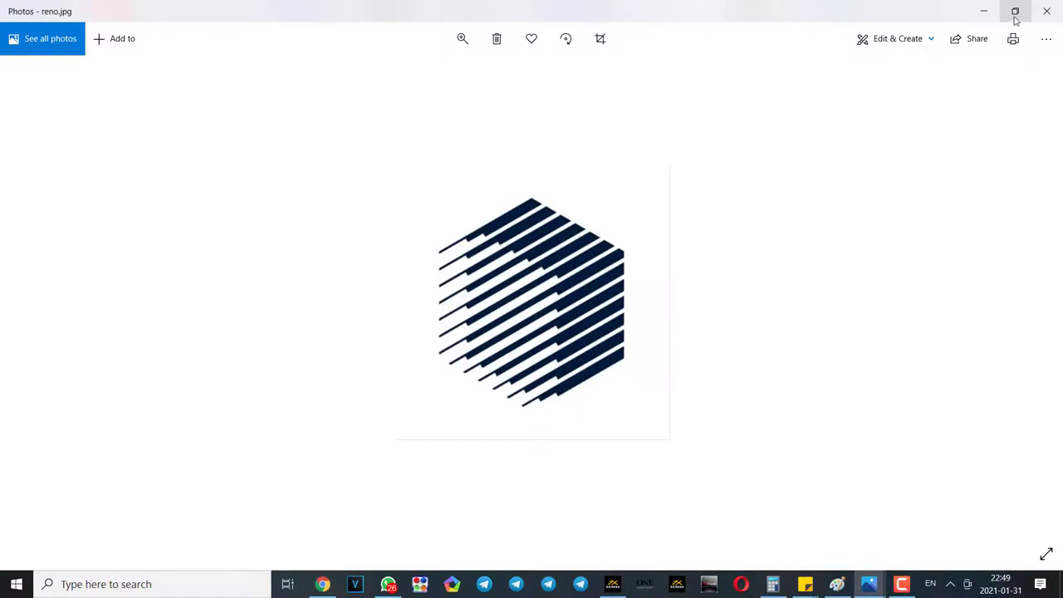
- Close the saved logo's preview, return to the WordPress post and mark it as Featured in the Boombox advanced fields
{"action": "left_click", "coordinate": [1046, 10]}
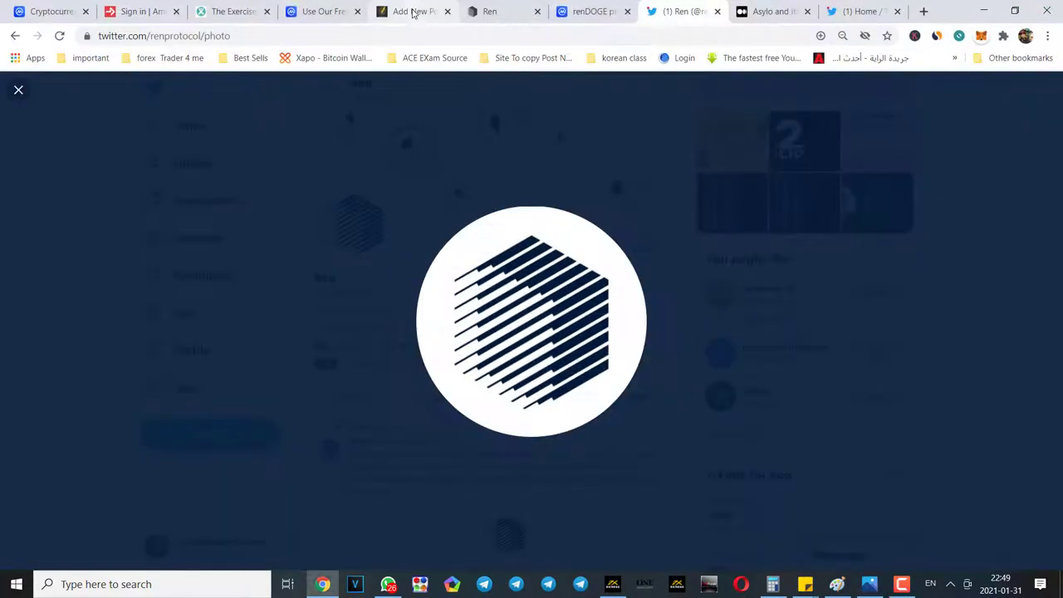
{"action": "left_click", "coordinate": [413, 12]}
{"action": "scroll", "coordinate": [1001, 337], "scroll_direction": "down", "scroll_amount": 5}
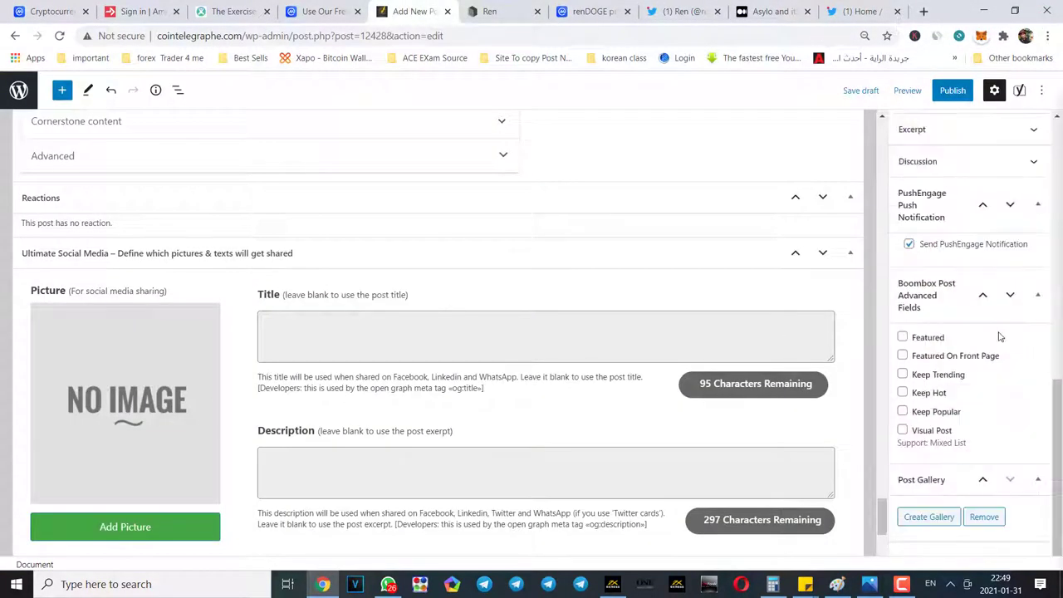
{"action": "left_click", "coordinate": [903, 337]}
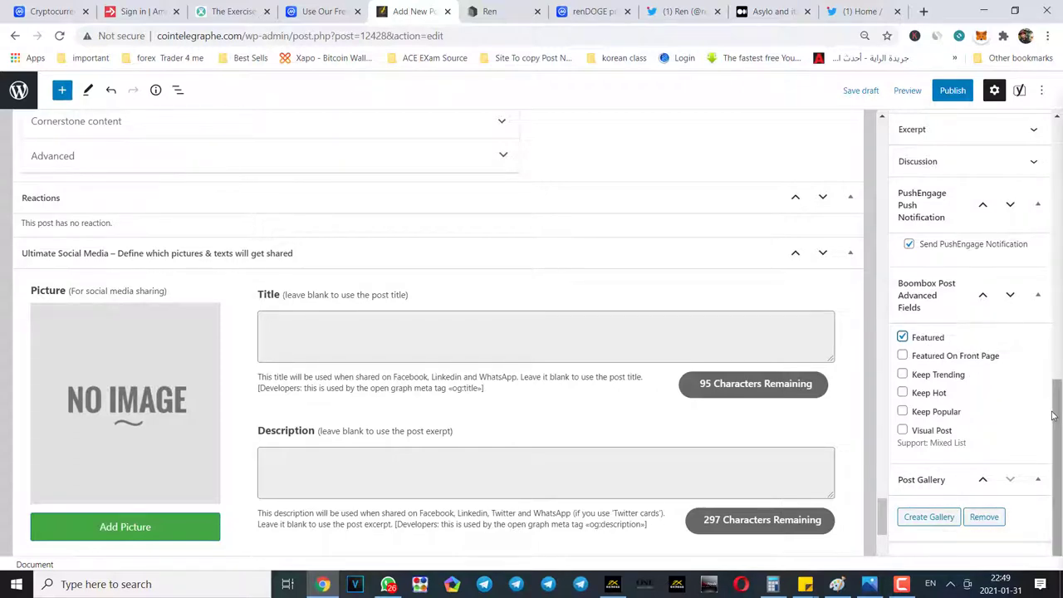
- Upload reno.jpg from the Desktop to the media library for the post's featured image
{"action": "left_click_drag", "start_coordinate": [1056, 417], "coordinate": [1057, 384]}
{"action": "scroll", "coordinate": [1001, 282], "scroll_direction": "up", "scroll_amount": 2}
{"action": "left_click", "coordinate": [997, 280]}
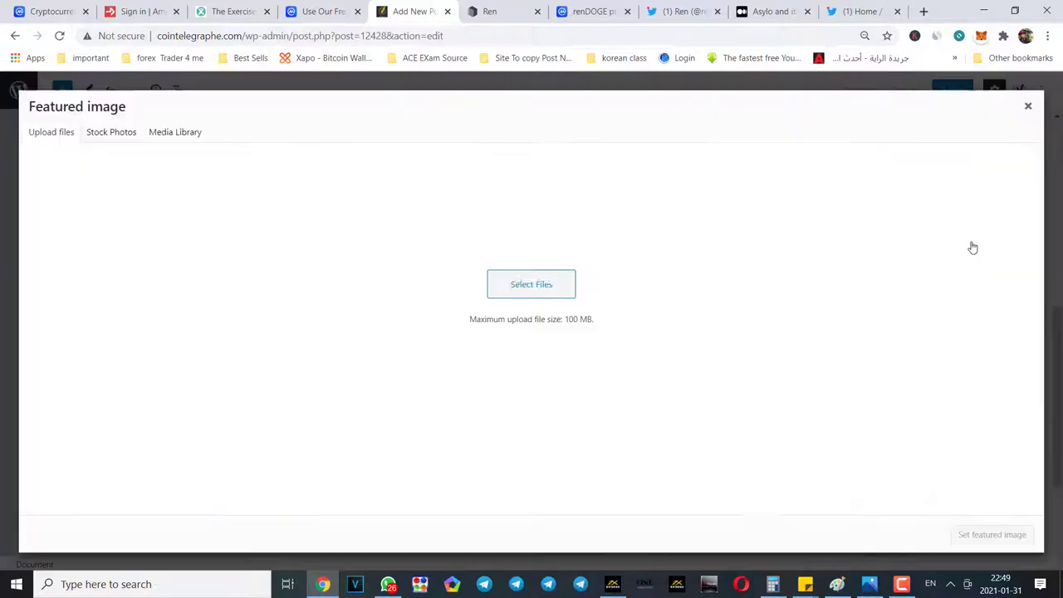
{"action": "left_click", "coordinate": [512, 320]}
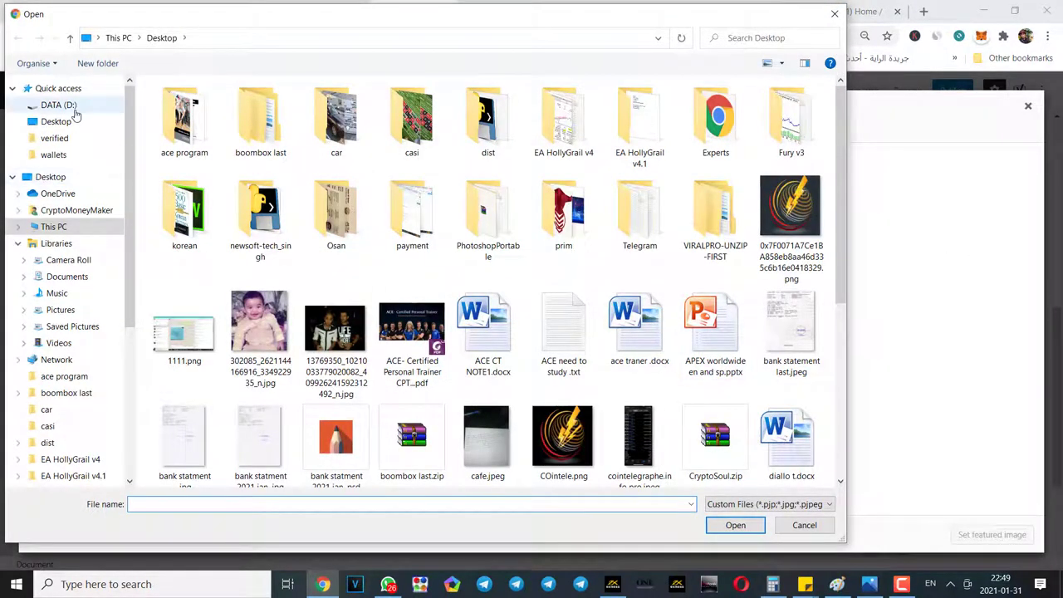
{"action": "left_click", "coordinate": [56, 122]}
{"action": "scroll", "coordinate": [412, 332], "scroll_direction": "down", "scroll_amount": 3}
{"action": "left_click", "coordinate": [412, 331]}
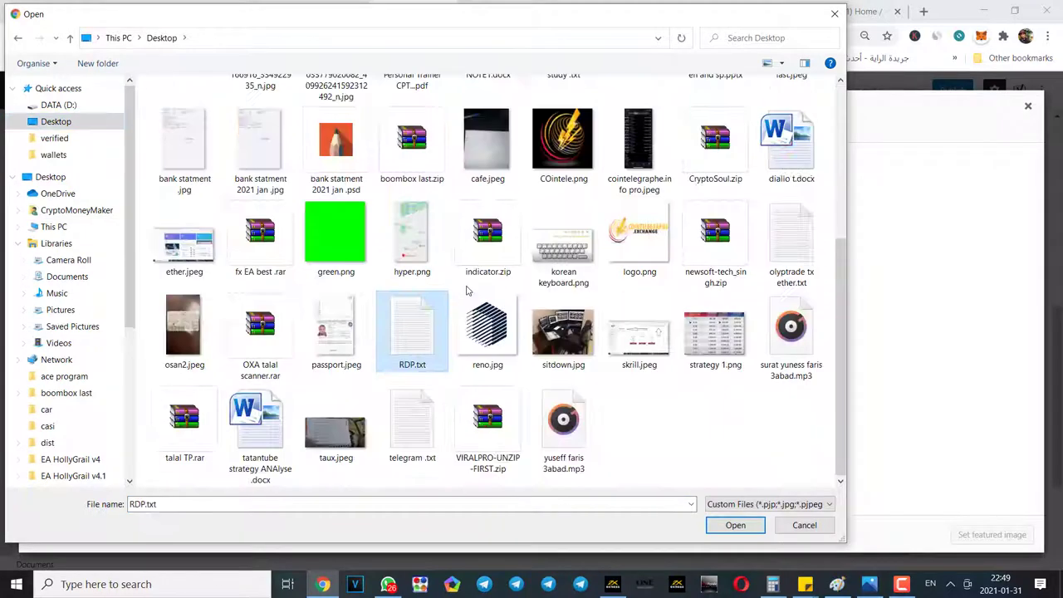
{"action": "double_click", "coordinate": [486, 349]}
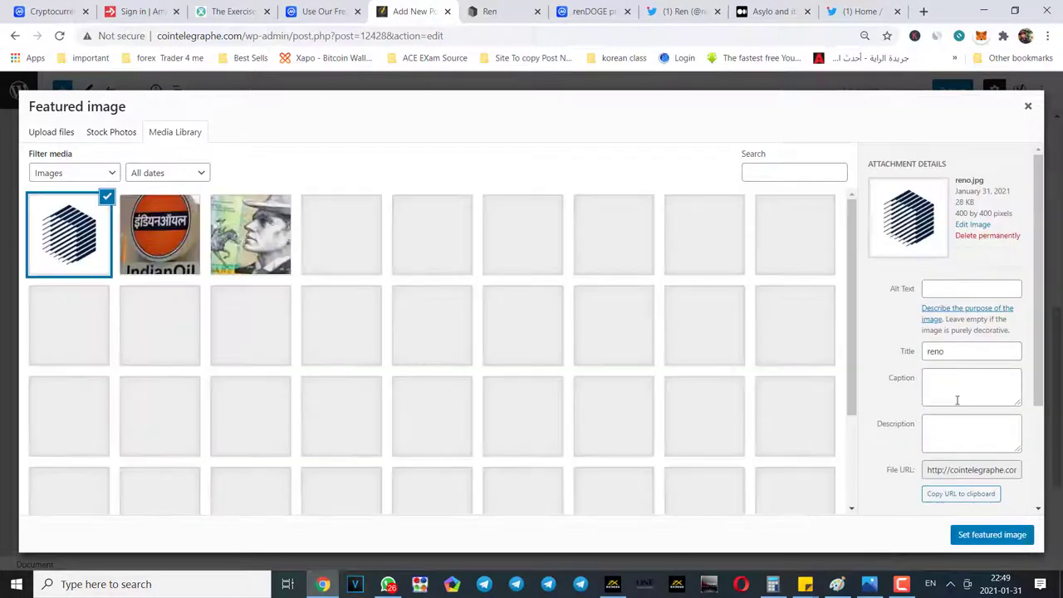
- Give the logo the caption "reno" and the description "crypto", and set it as the featured image
{"action": "left_click", "coordinate": [957, 400]}
{"action": "left_click", "coordinate": [966, 434]}
{"action": "left_click", "coordinate": [963, 391]}
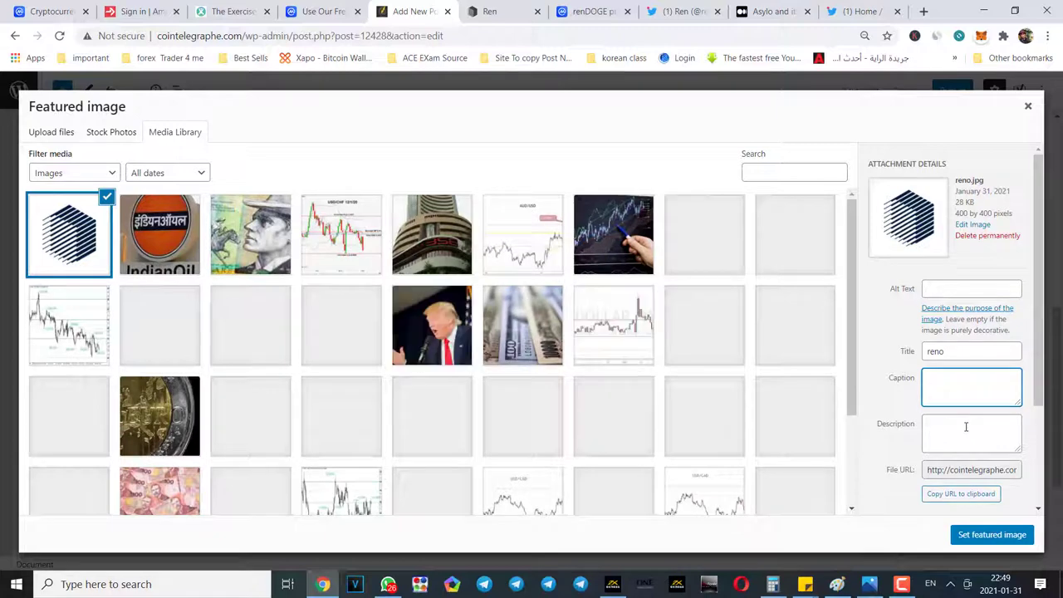
{"action": "type", "text": "ren"}
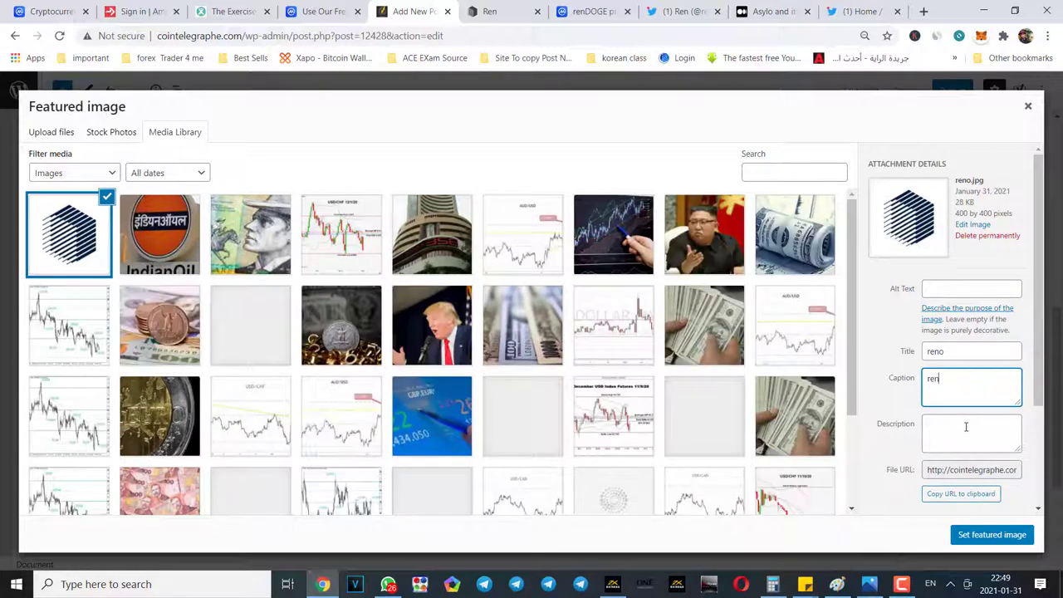
{"action": "type", "text": "o"}
{"action": "left_click", "coordinate": [965, 427]}
{"action": "type", "text": "crypt"}
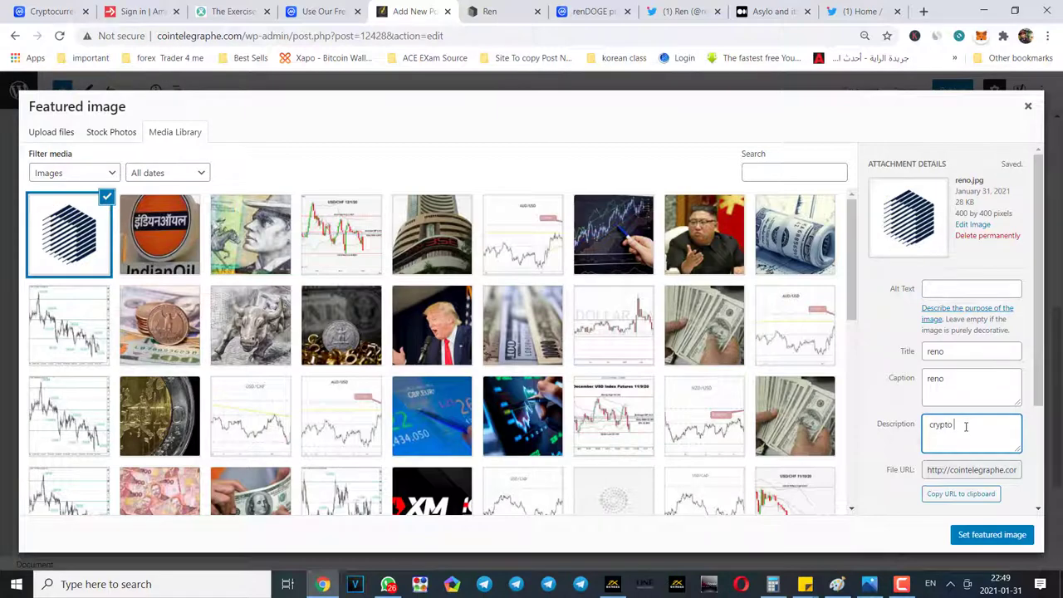
{"action": "left_click", "coordinate": [1011, 540]}
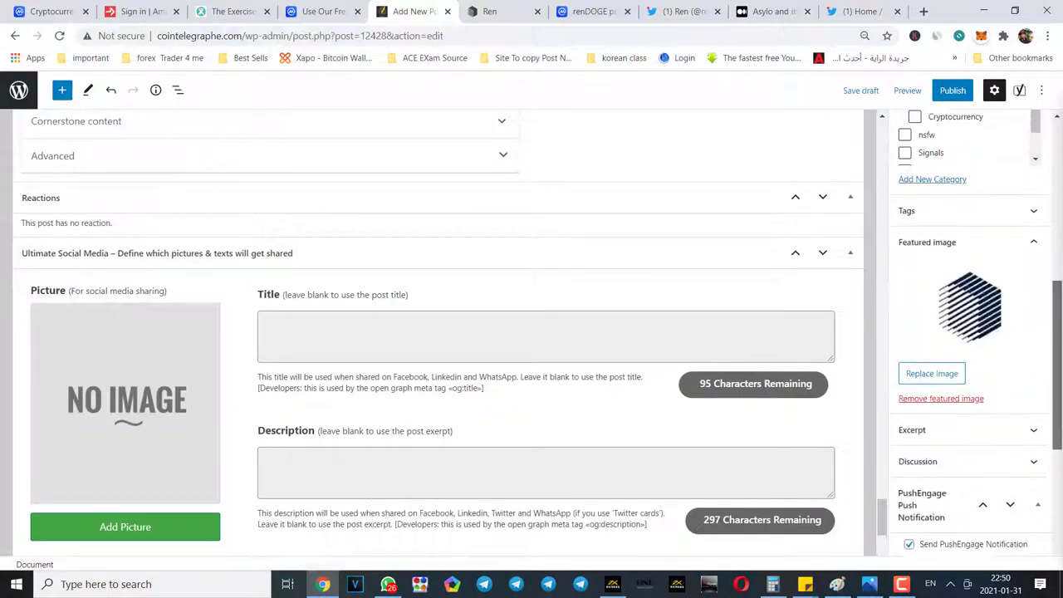
- Assign the post to the Cryptocurrency category under Make Money
{"action": "scroll", "coordinate": [939, 368], "scroll_direction": "up", "scroll_amount": 3}
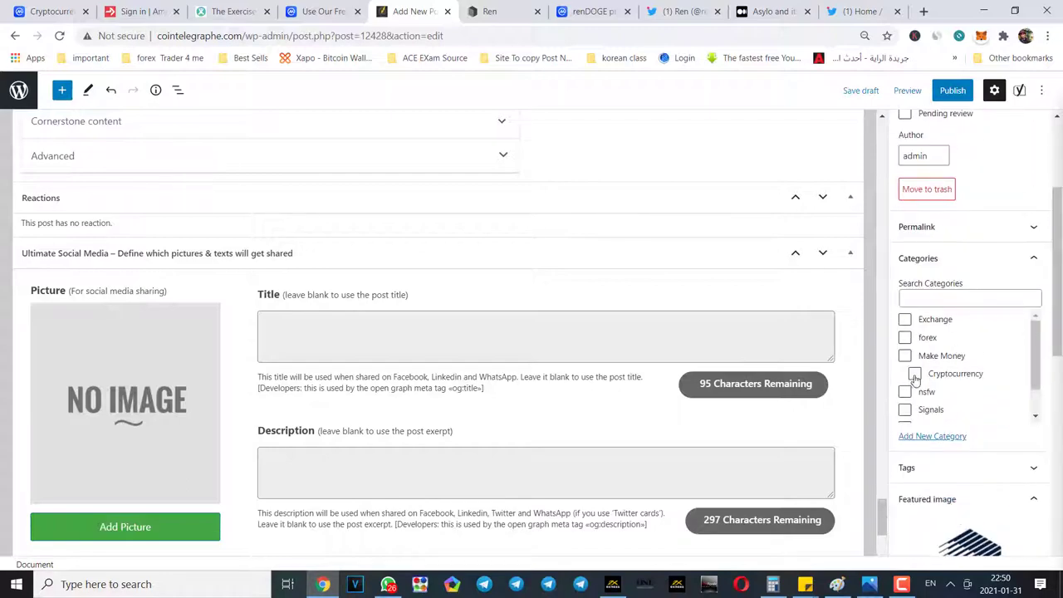
{"action": "left_click", "coordinate": [914, 375]}
{"action": "scroll", "coordinate": [914, 374], "scroll_direction": "up", "scroll_amount": 2}
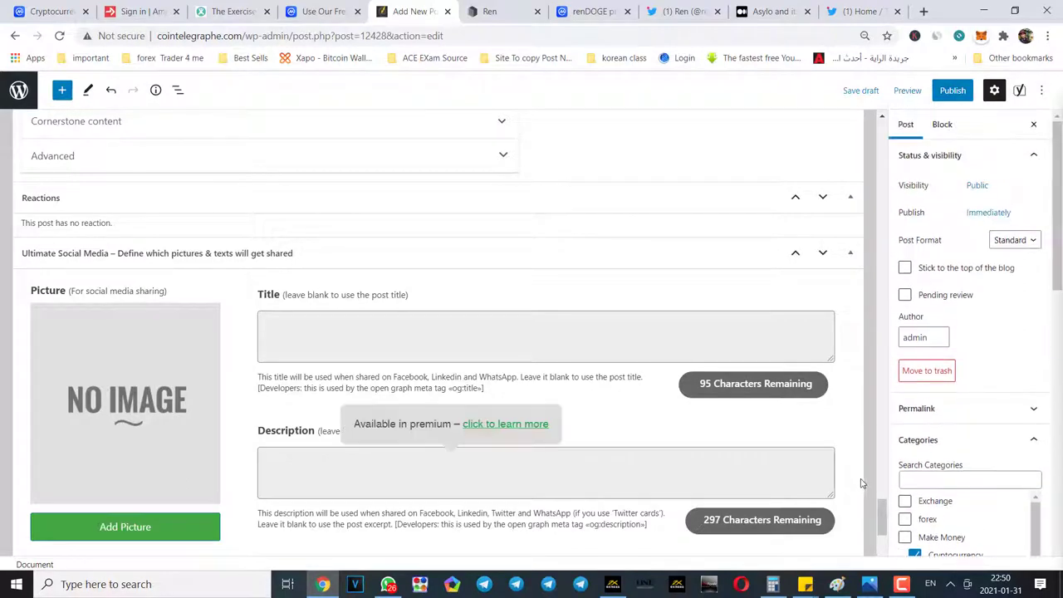
- Go back to the beginning of the renprotocol Review post and publish it
{"action": "left_click_drag", "start_coordinate": [879, 519], "coordinate": [862, 122]}
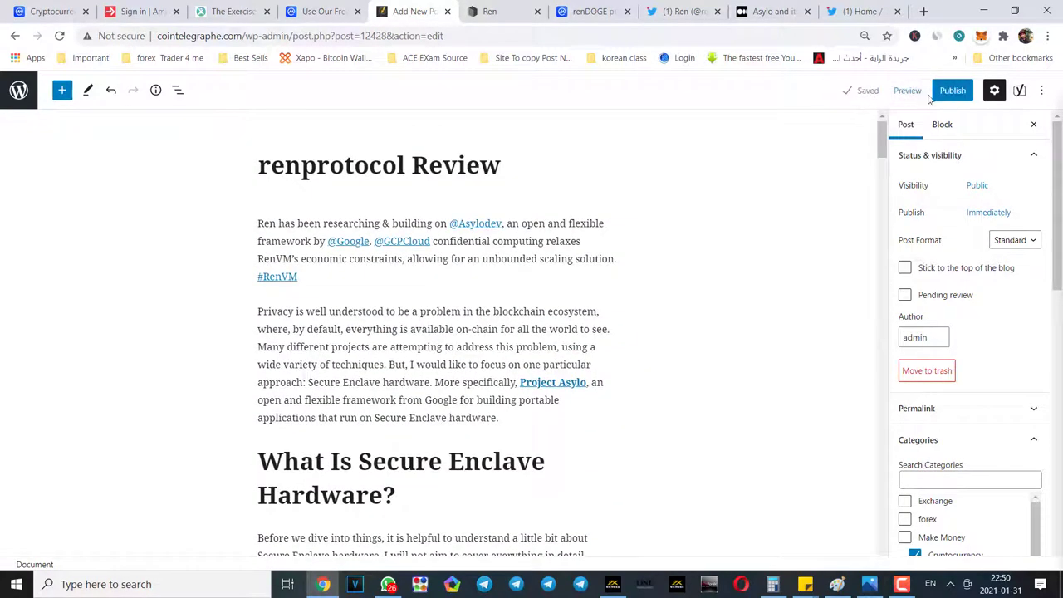
{"action": "left_click", "coordinate": [947, 95]}
{"action": "left_click", "coordinate": [947, 93]}
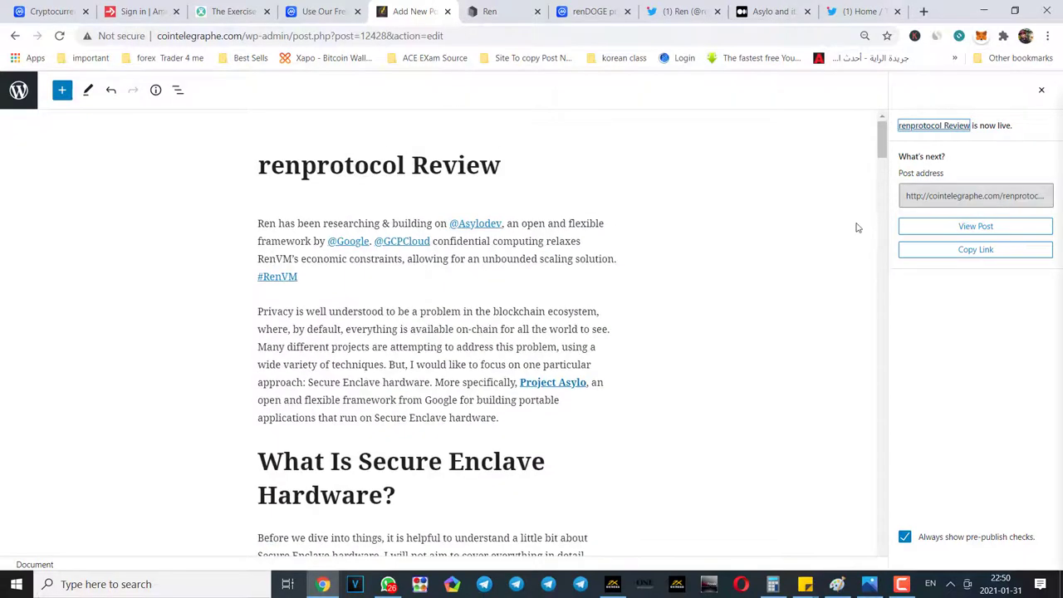
- View the published post on the site and look through it down to its social sharing options
{"action": "left_click", "coordinate": [955, 229]}
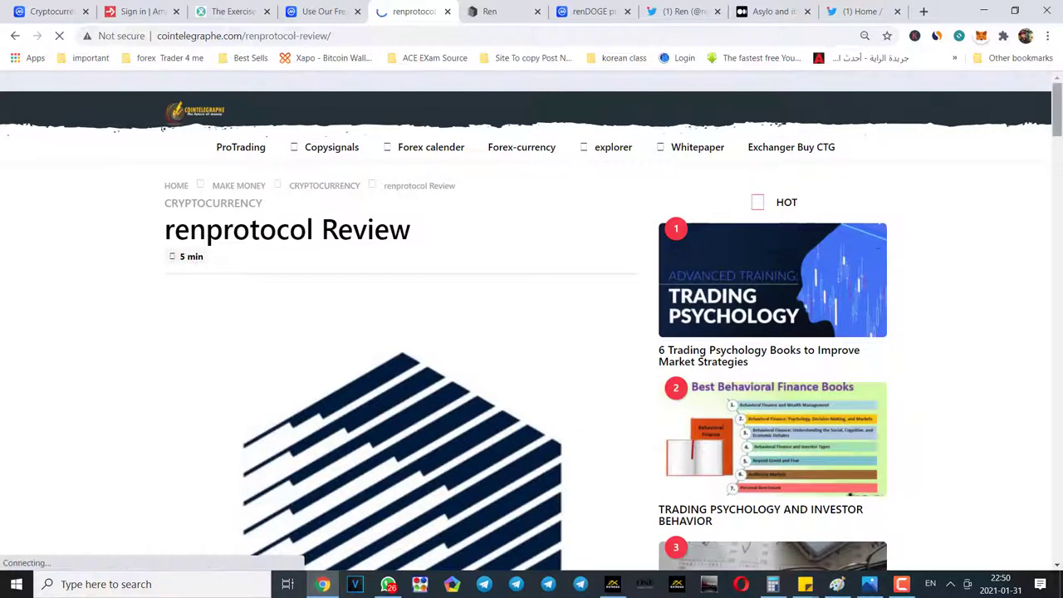
{"action": "left_click_drag", "start_coordinate": [1058, 117], "coordinate": [1059, 93]}
{"action": "scroll", "coordinate": [510, 263], "scroll_direction": "down", "scroll_amount": 15}
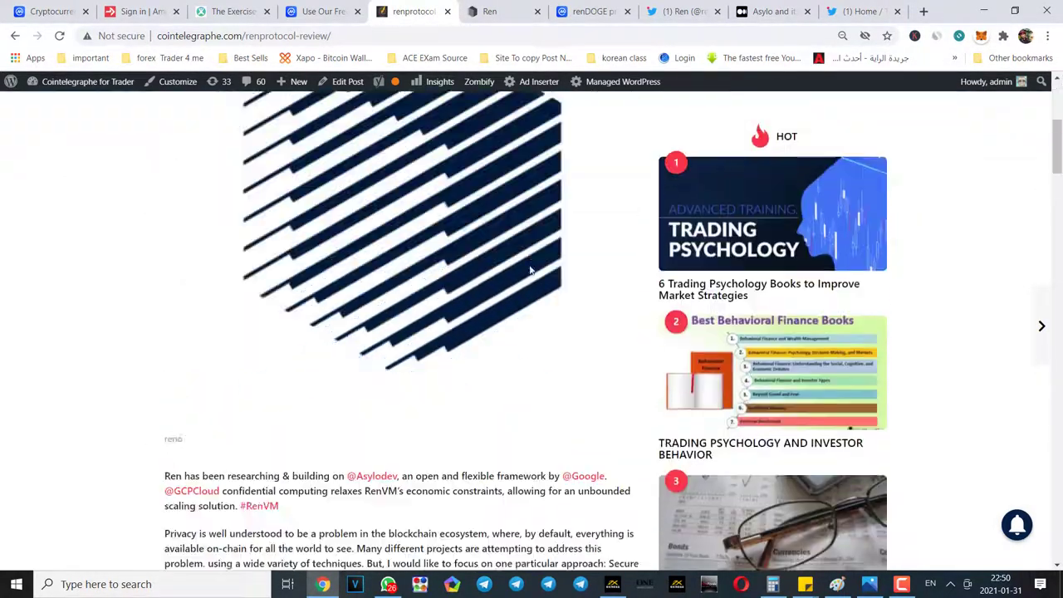
{"action": "scroll", "coordinate": [536, 267], "scroll_direction": "down", "scroll_amount": 15}
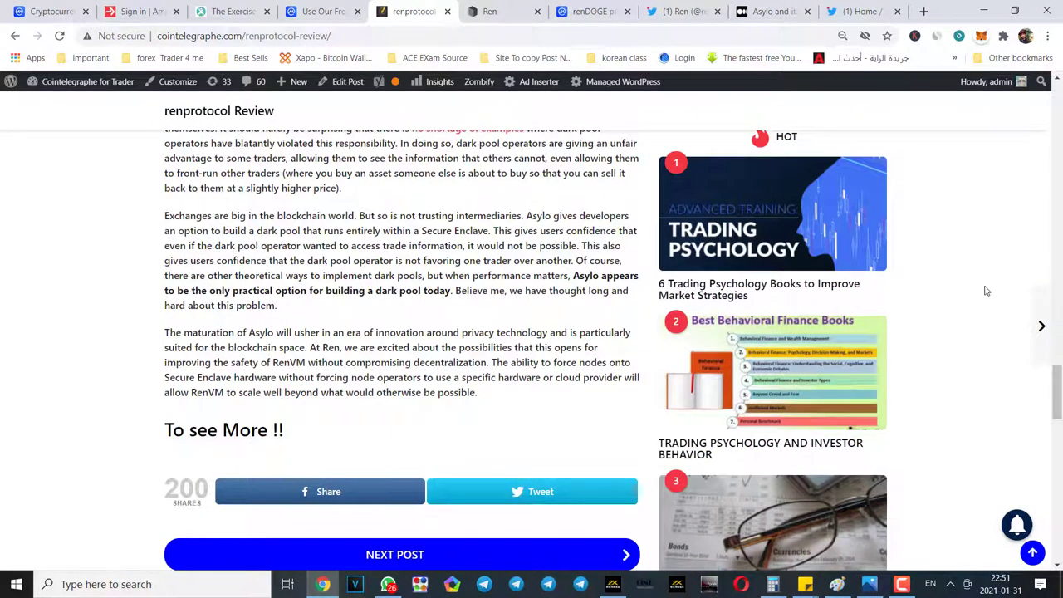
{"action": "scroll", "coordinate": [571, 423], "scroll_direction": "down", "scroll_amount": 2}
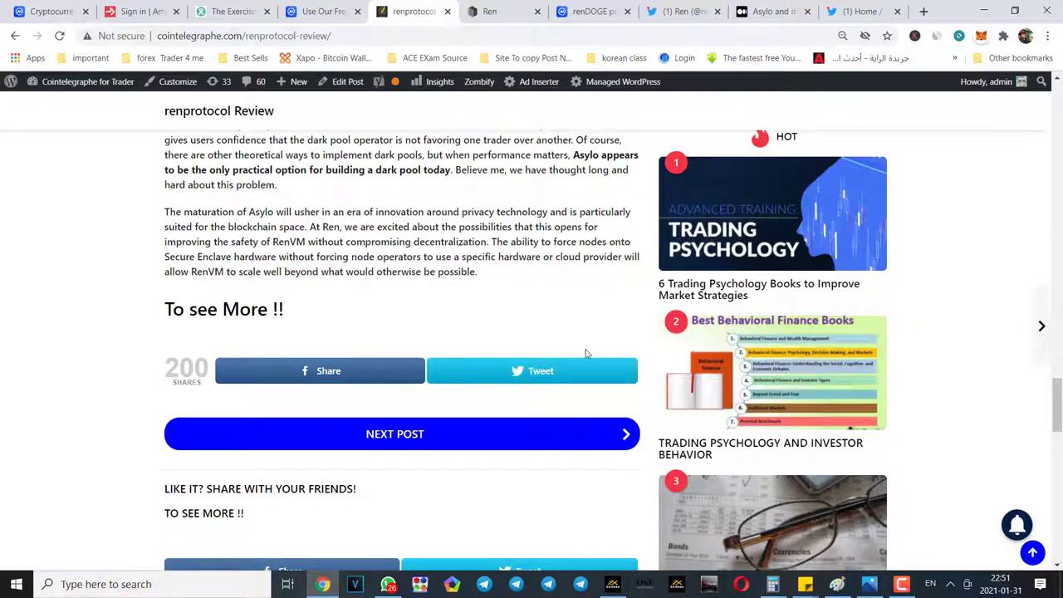
- Start a tweet sharing the post, and copy the handle renprotocol from the Ren Twitter page's address
{"action": "left_click", "coordinate": [542, 375]}
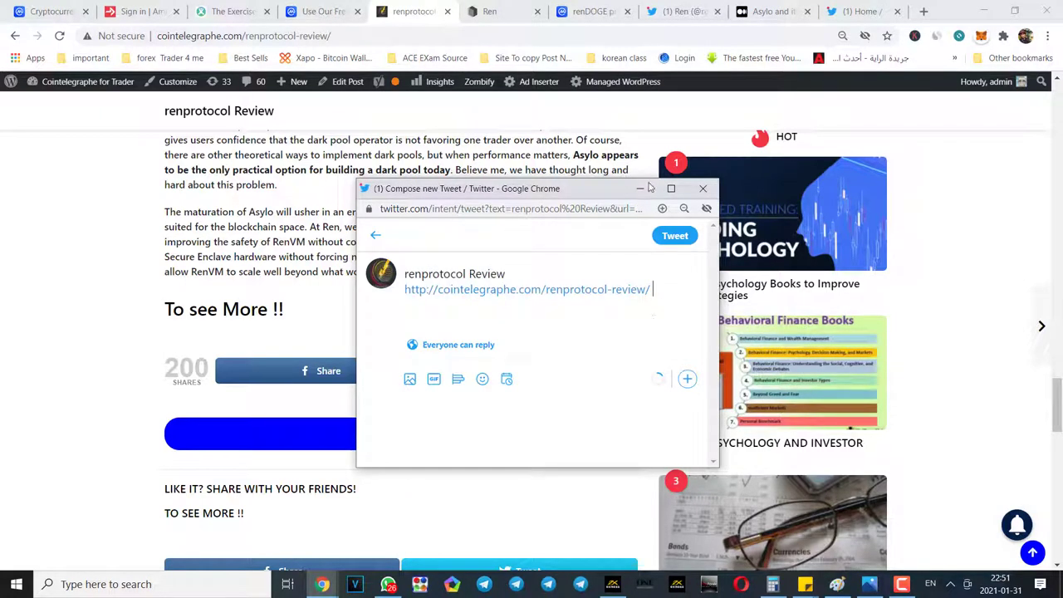
{"action": "left_click", "coordinate": [496, 11]}
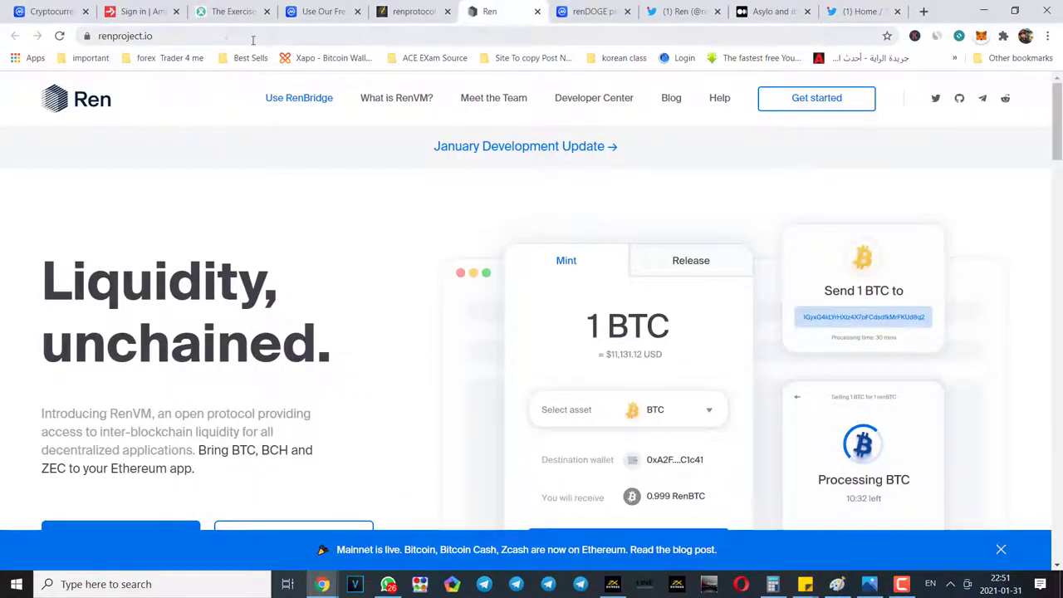
{"action": "key", "text": "ctrl+Tab"}
{"action": "key", "text": "ctrl+Tab"}
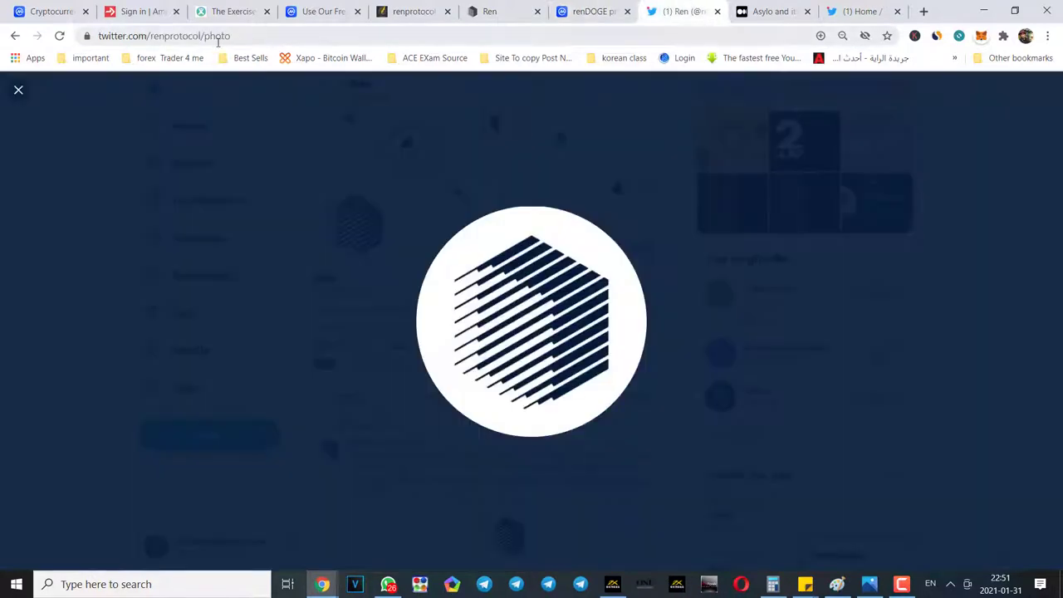
{"action": "left_click", "coordinate": [219, 40]}
{"action": "double_click", "coordinate": [198, 40]}
{"action": "key", "text": "ctrl+c"}
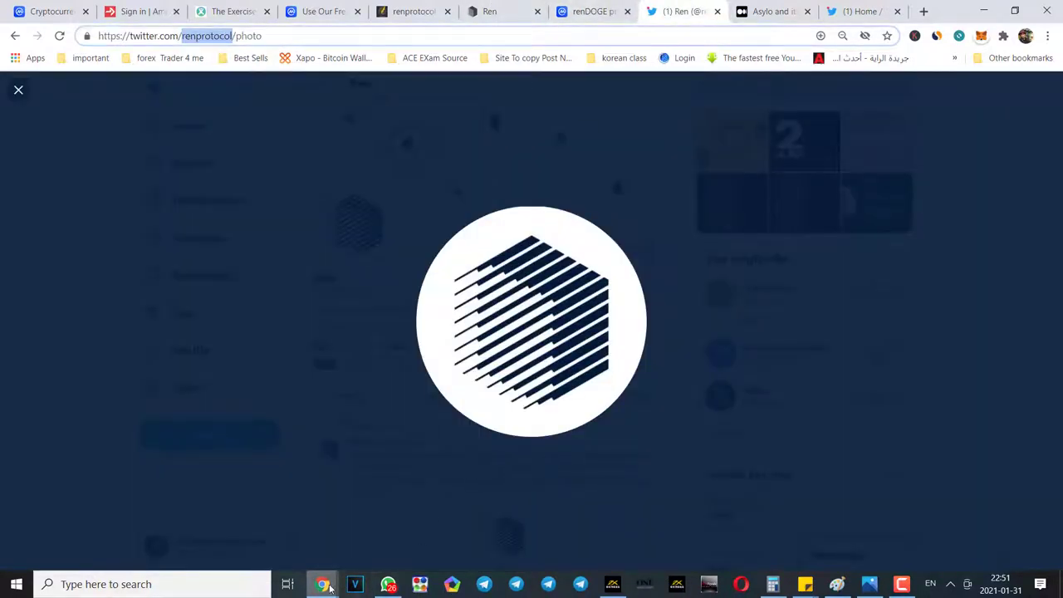
{"action": "mouse_move", "coordinate": [323, 584]}
{"action": "left_click", "coordinate": [415, 527]}
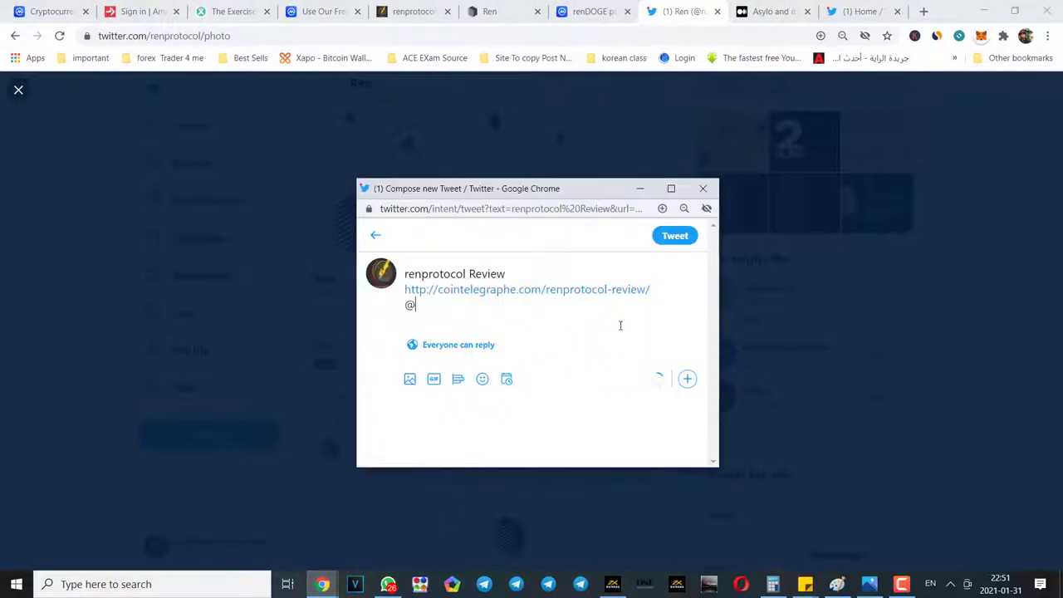
{"action": "key", "text": "ctrl+v"}
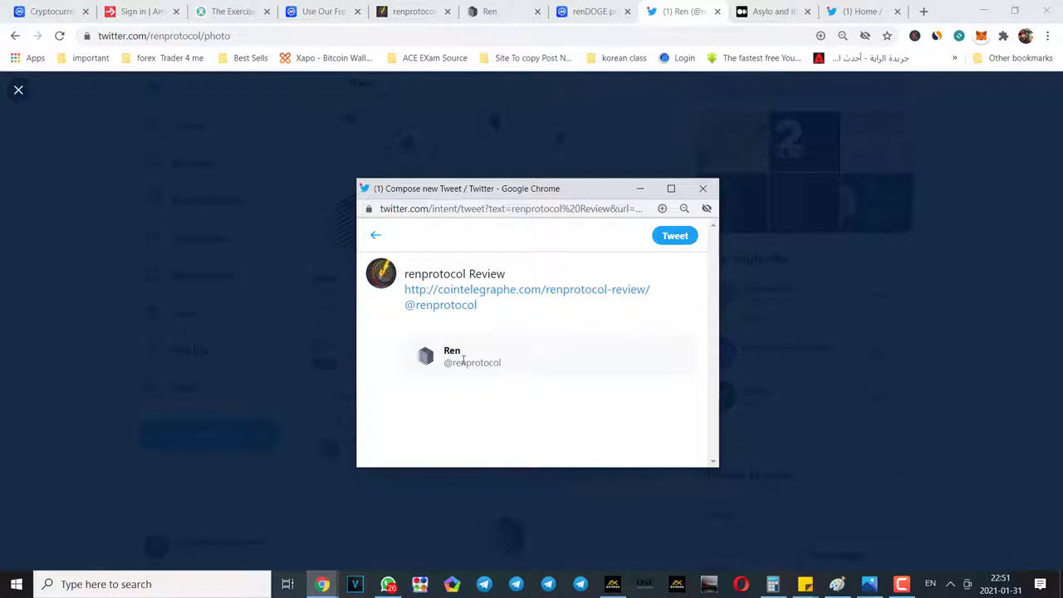
{"action": "left_click", "coordinate": [430, 365]}
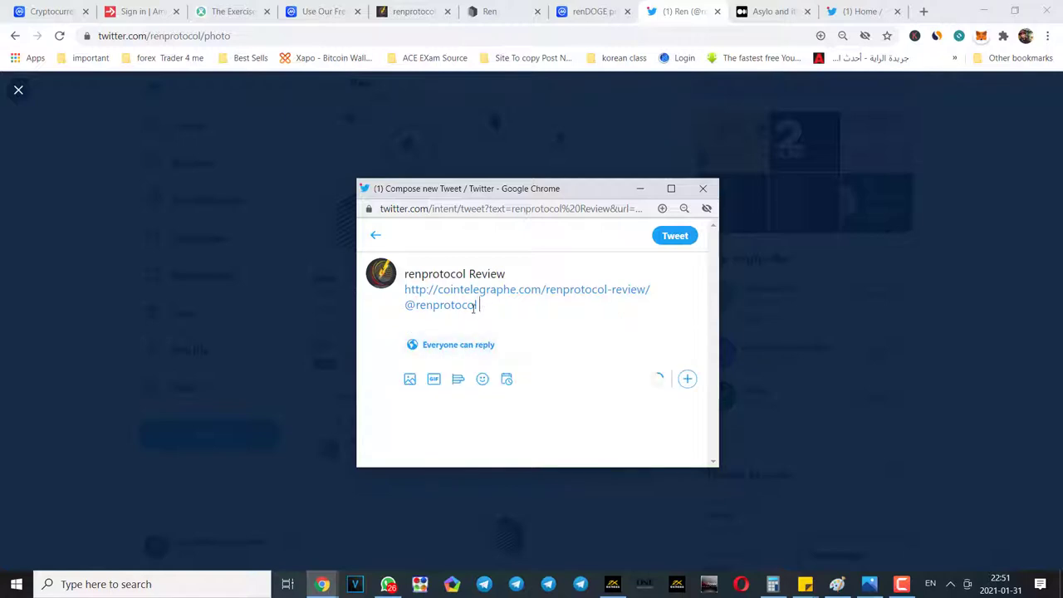
{"action": "left_click", "coordinate": [678, 239]}
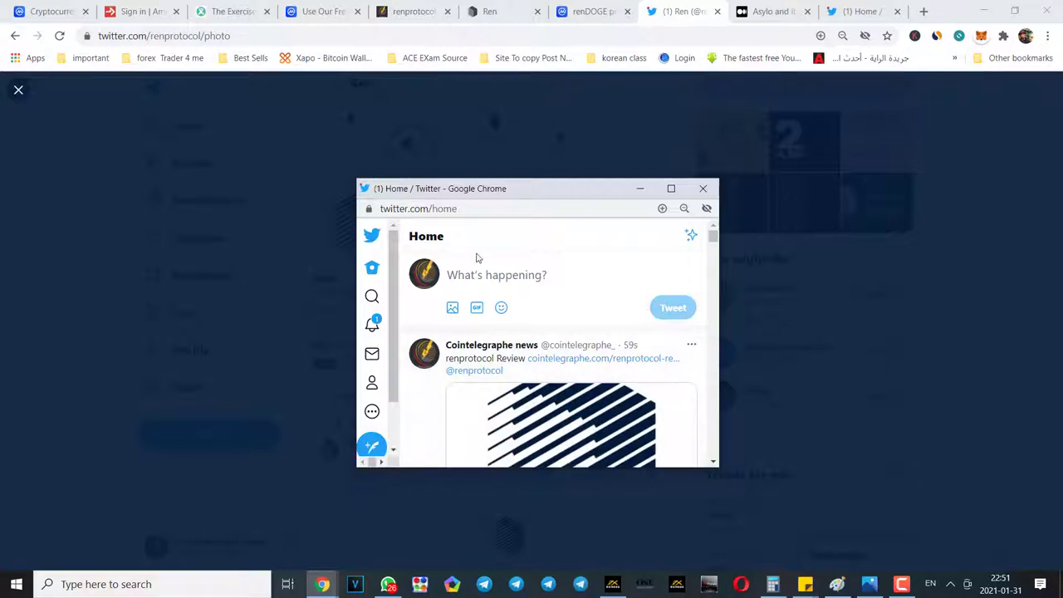
- Check the new tweet on the Cointelegraphe news profile in the main Twitter window
{"action": "left_click", "coordinate": [864, 11]}
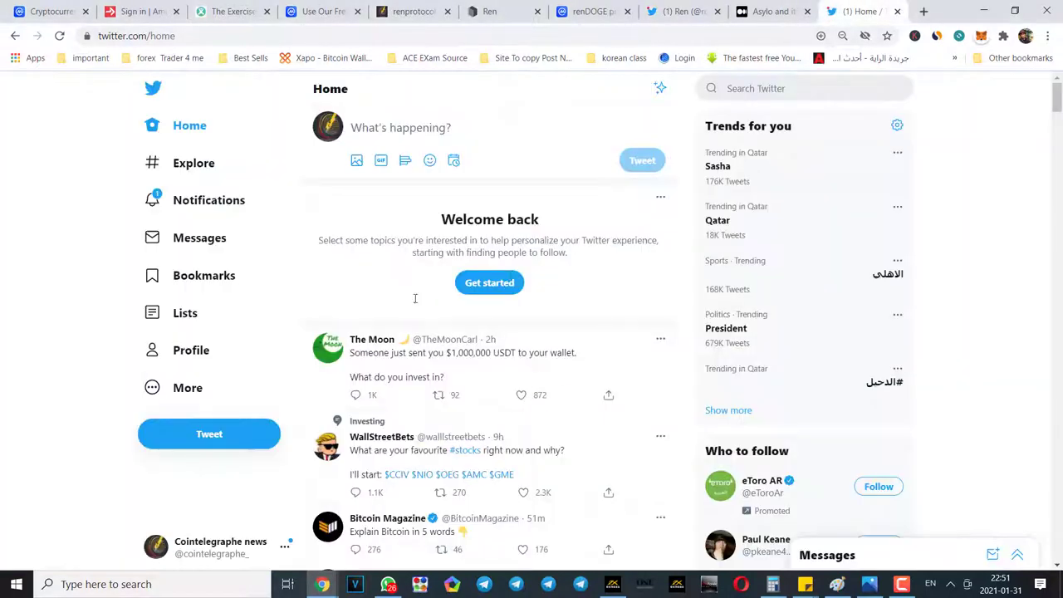
{"action": "left_click", "coordinate": [224, 350]}
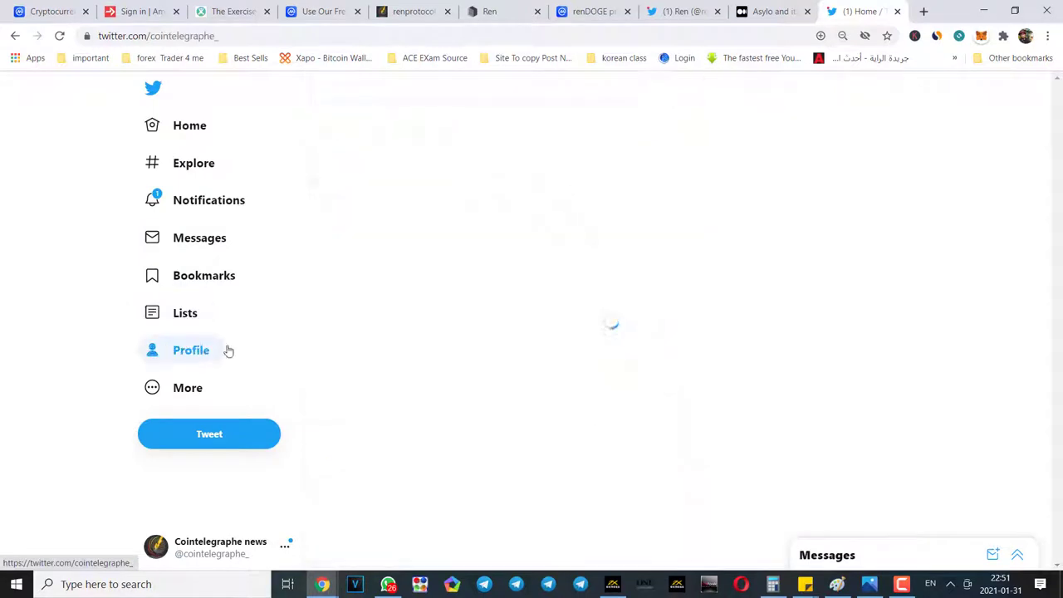
{"action": "scroll", "coordinate": [509, 247], "scroll_direction": "down", "scroll_amount": 3}
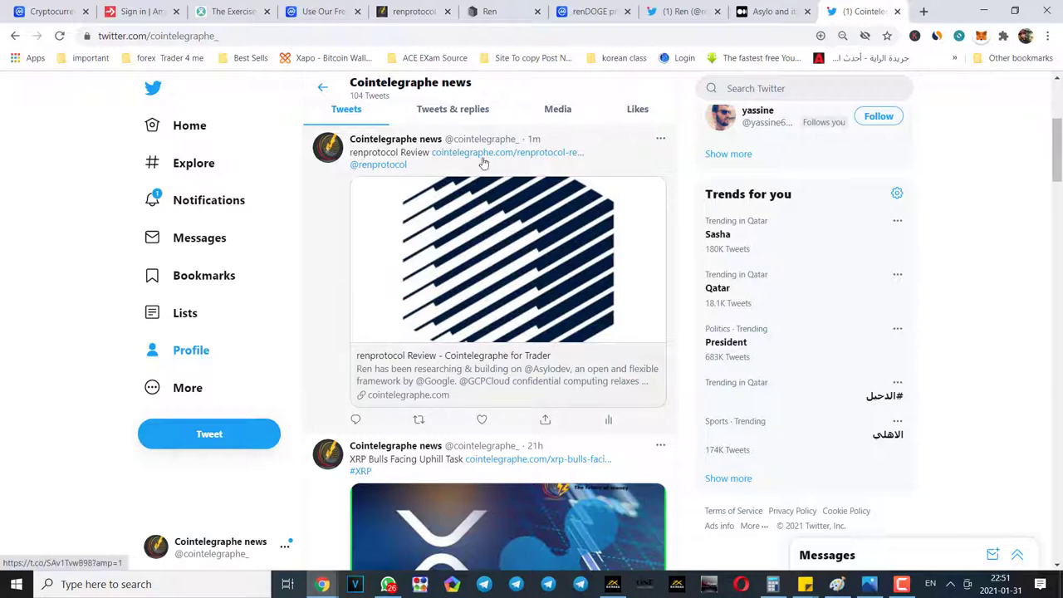
- Open the Ren profile from the tweet's mention, look through its tweets, and return to the renDOGE page on CoinMarketCap
{"action": "left_click", "coordinate": [396, 167]}
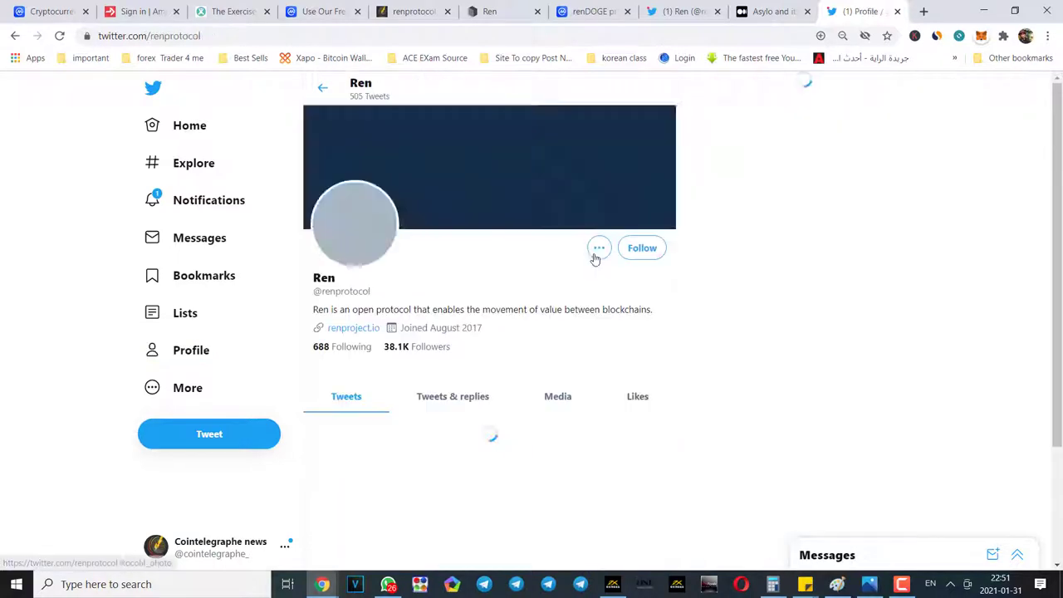
{"action": "scroll", "coordinate": [1061, 243], "scroll_direction": "down", "scroll_amount": 8}
{"action": "scroll", "coordinate": [1061, 243], "scroll_direction": "down", "scroll_amount": 5}
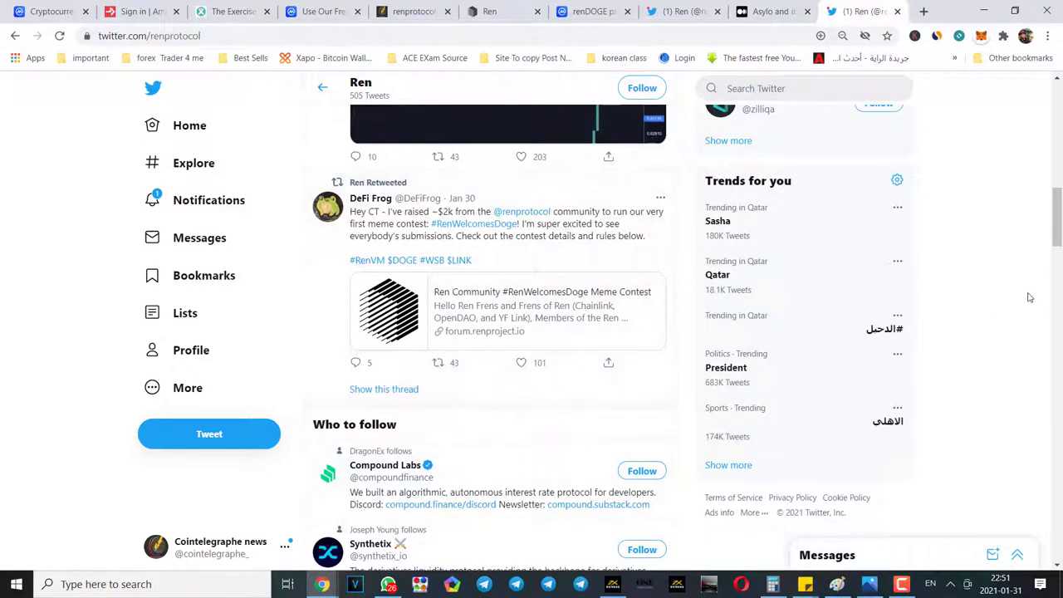
{"action": "scroll", "coordinate": [1058, 241], "scroll_direction": "down", "scroll_amount": 2}
{"action": "scroll", "coordinate": [1058, 241], "scroll_direction": "up", "scroll_amount": 4}
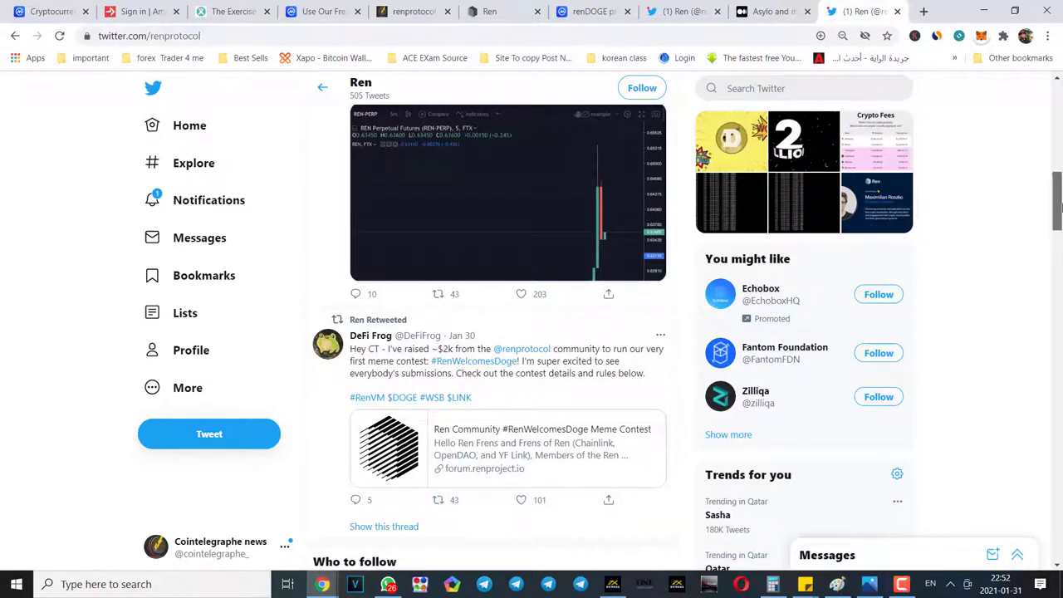
{"action": "left_click_drag", "start_coordinate": [1057, 200], "coordinate": [1058, 104]}
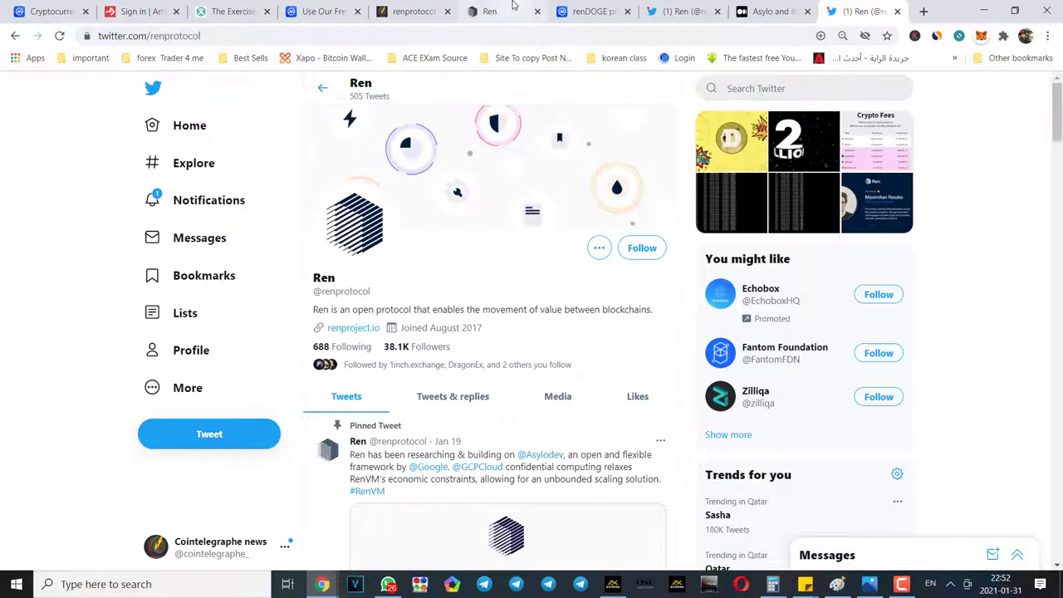
{"action": "left_click", "coordinate": [591, 12]}
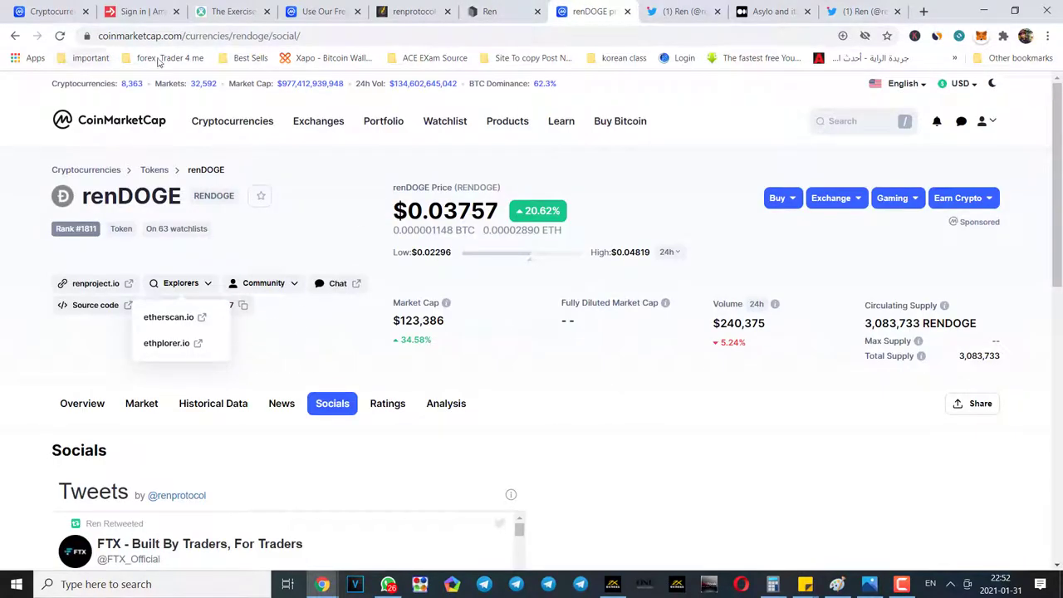
- Look through the tweets on the Ren Twitter profile and view the top results for the $DOGE cashtag
{"action": "left_click", "coordinate": [326, 10]}
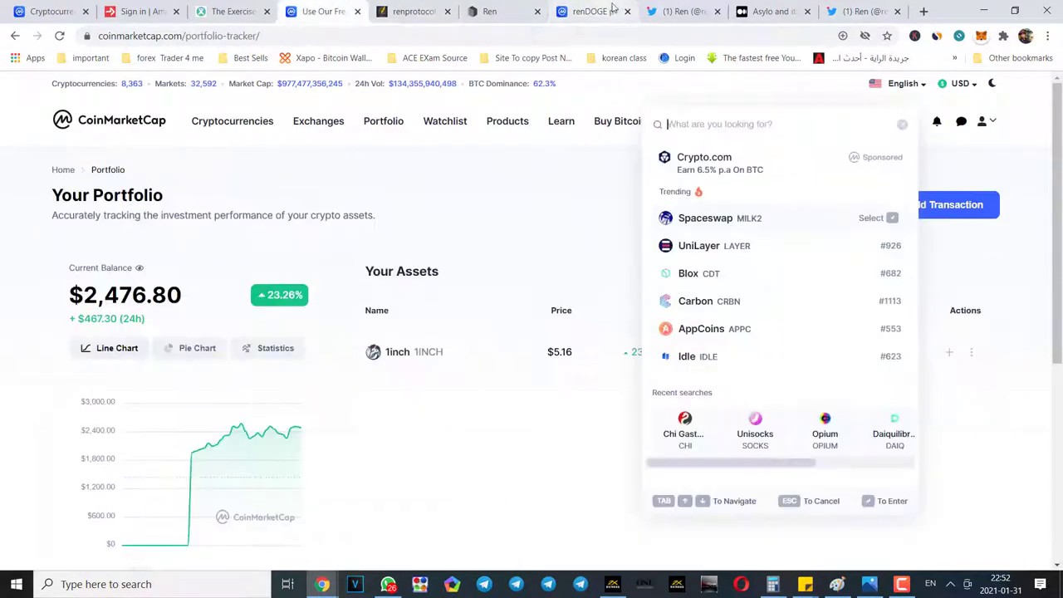
{"action": "left_click", "coordinate": [591, 12]}
{"action": "left_click", "coordinate": [864, 12]}
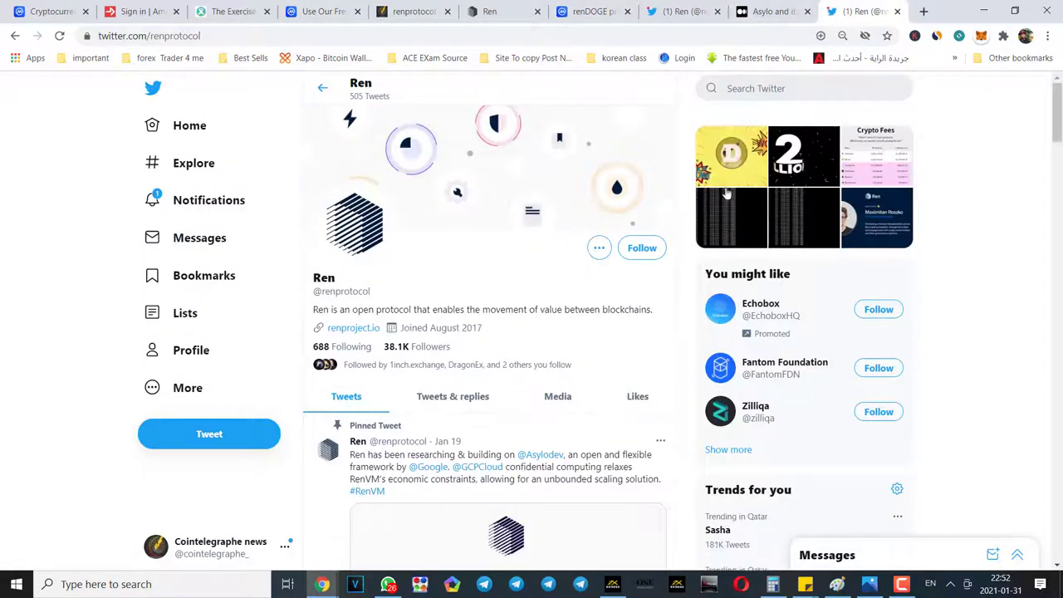
{"action": "scroll", "coordinate": [478, 357], "scroll_direction": "down", "scroll_amount": 5}
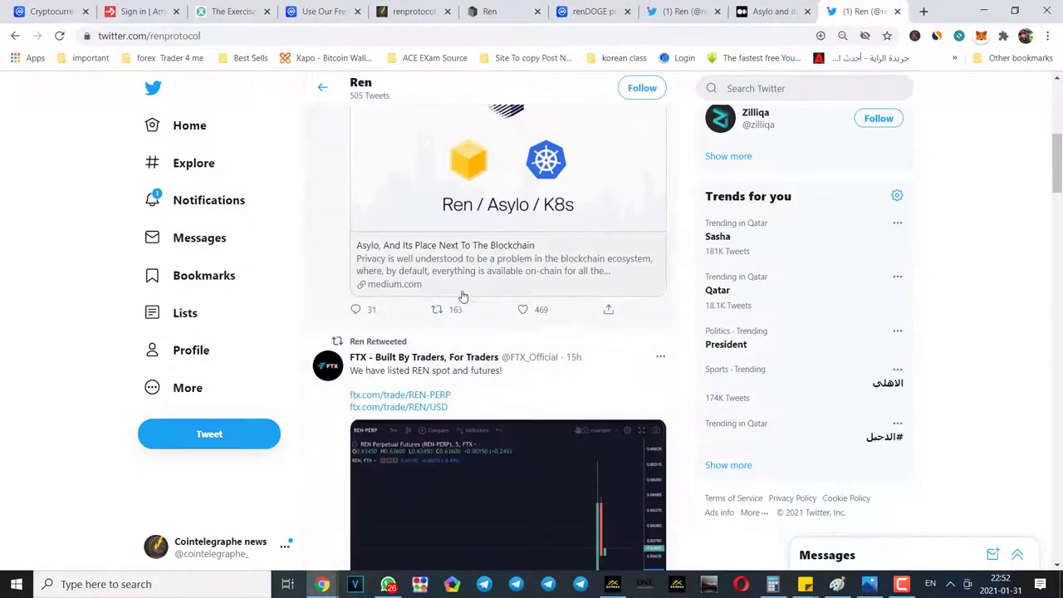
{"action": "scroll", "coordinate": [436, 419], "scroll_direction": "down", "scroll_amount": 5}
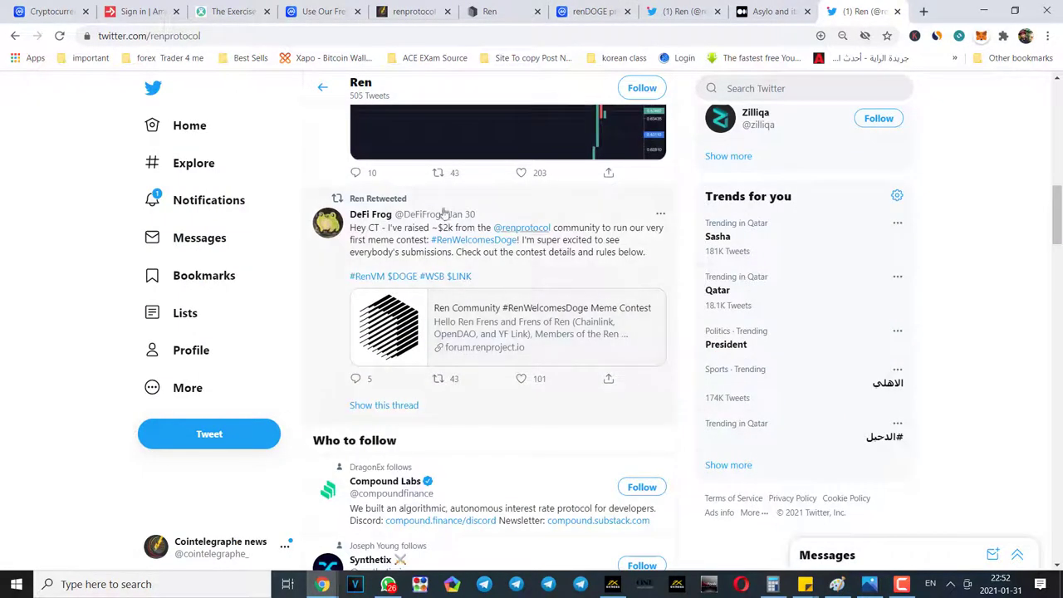
{"action": "left_click", "coordinate": [403, 278]}
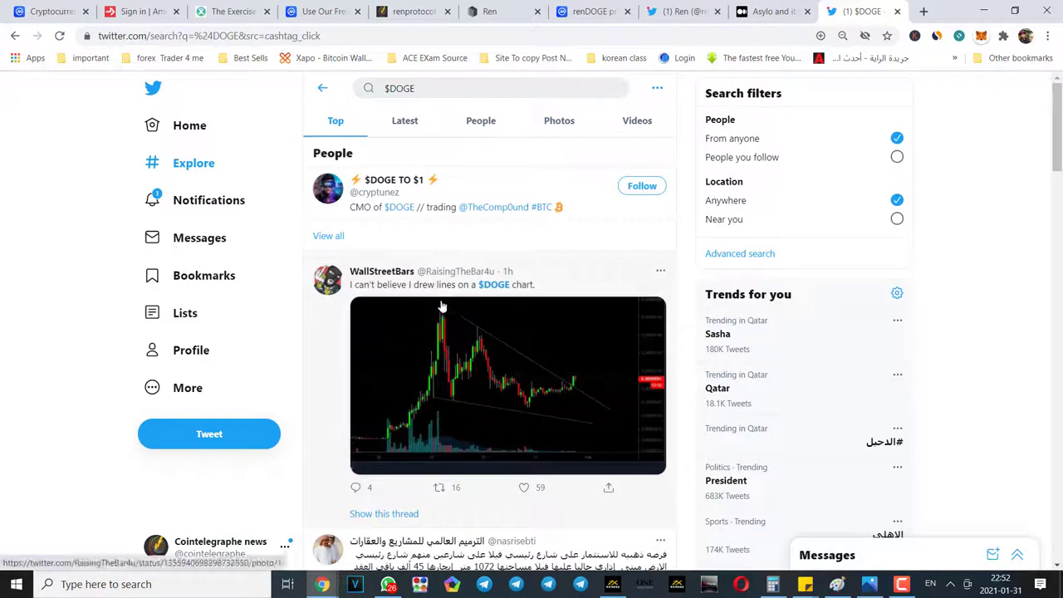
{"action": "scroll", "coordinate": [1060, 156], "scroll_direction": "down", "scroll_amount": 2}
{"action": "scroll", "coordinate": [1061, 156], "scroll_direction": "up", "scroll_amount": 2}
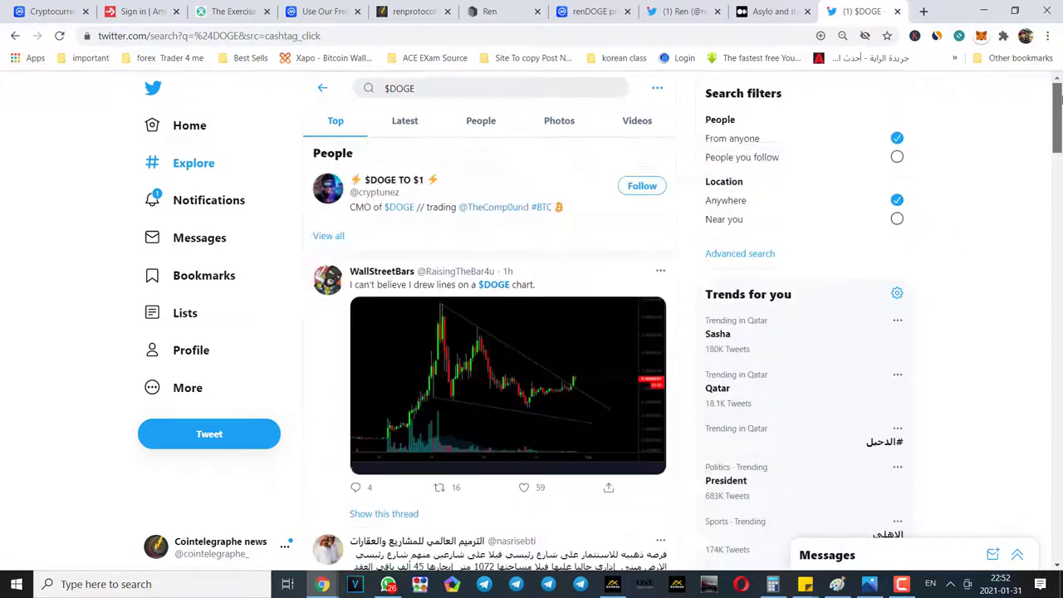
- Search Twitter for $bitcoin and look over the top results
{"action": "left_click", "coordinate": [489, 89]}
{"action": "key", "text": "BackSpace"}
{"action": "key", "text": "BackSpace"}
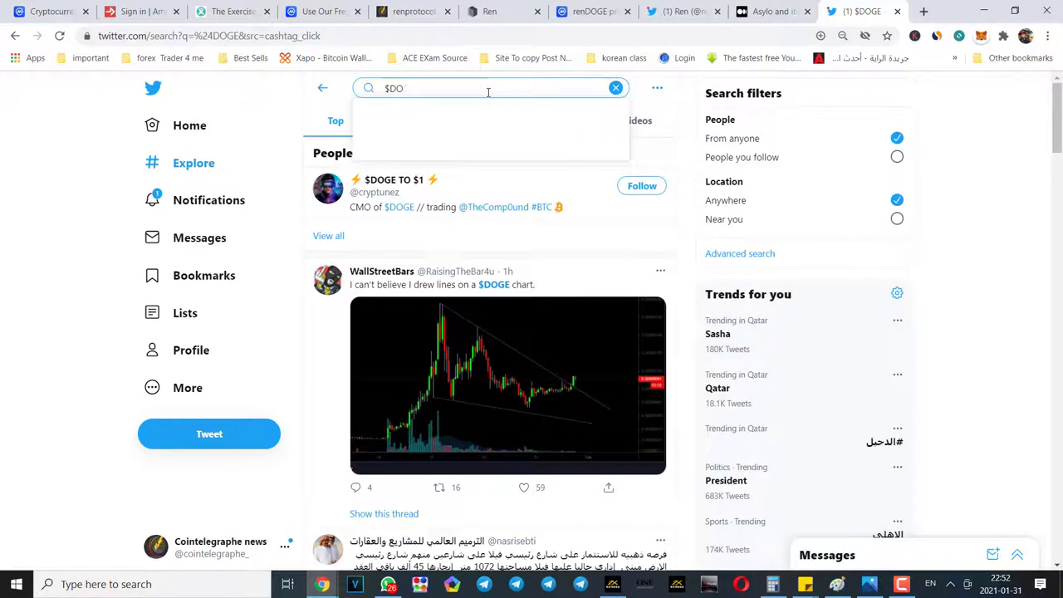
{"action": "type", "text": "bitcoin"}
{"action": "key", "text": "Return"}
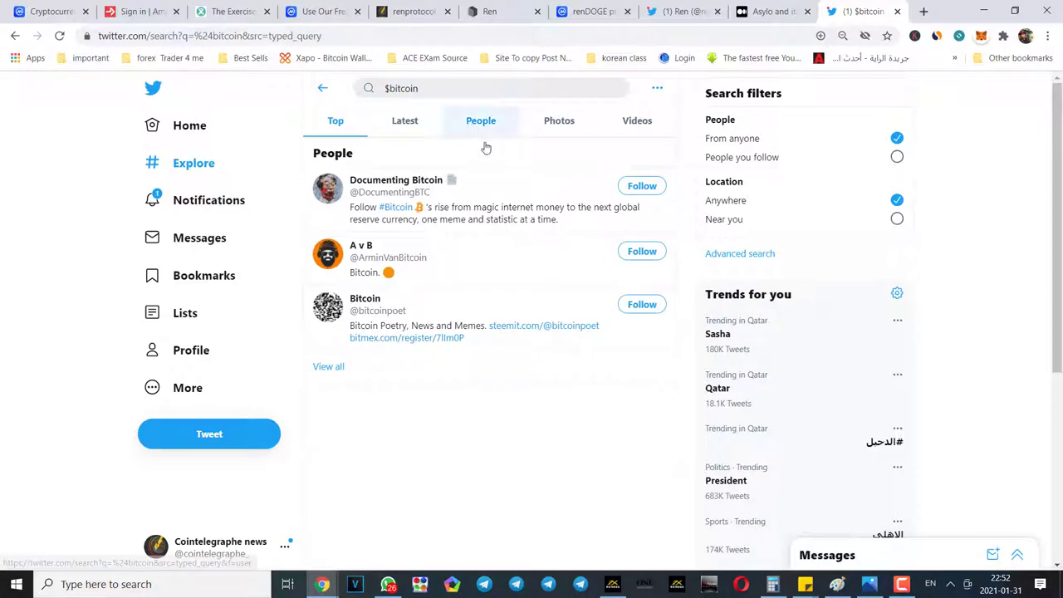
{"action": "scroll", "coordinate": [434, 382], "scroll_direction": "down", "scroll_amount": 1}
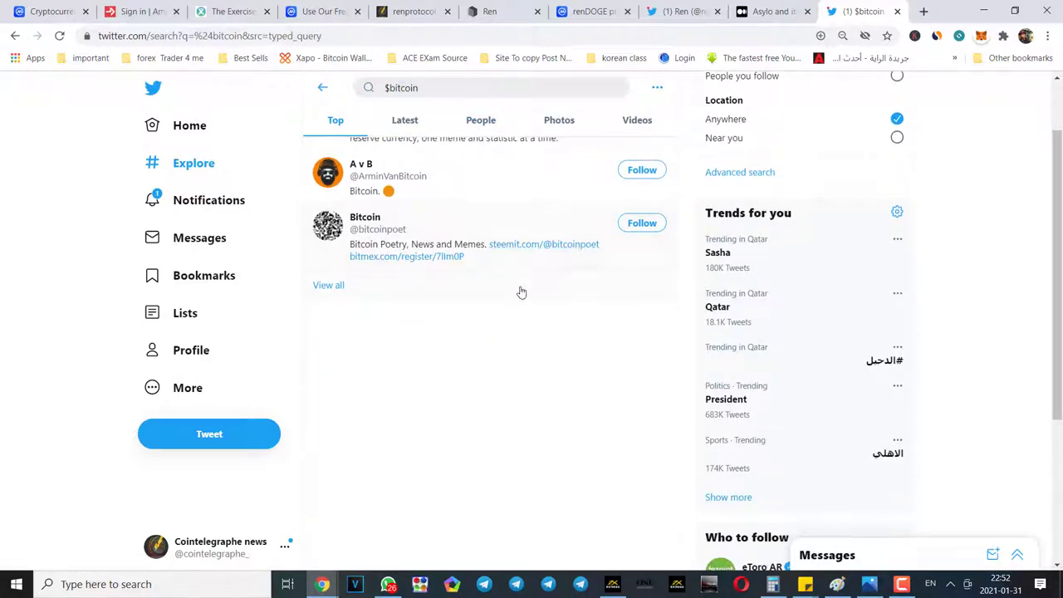
- View all people matching the $bitcoin search and look through the listed accounts
{"action": "left_click", "coordinate": [328, 286]}
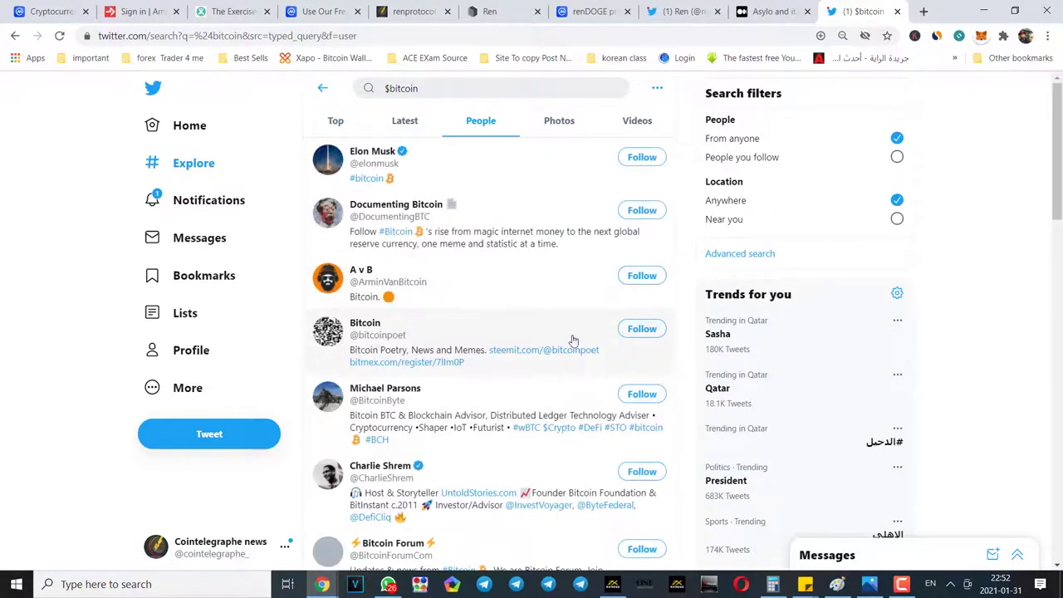
{"action": "left_click", "coordinate": [336, 122]}
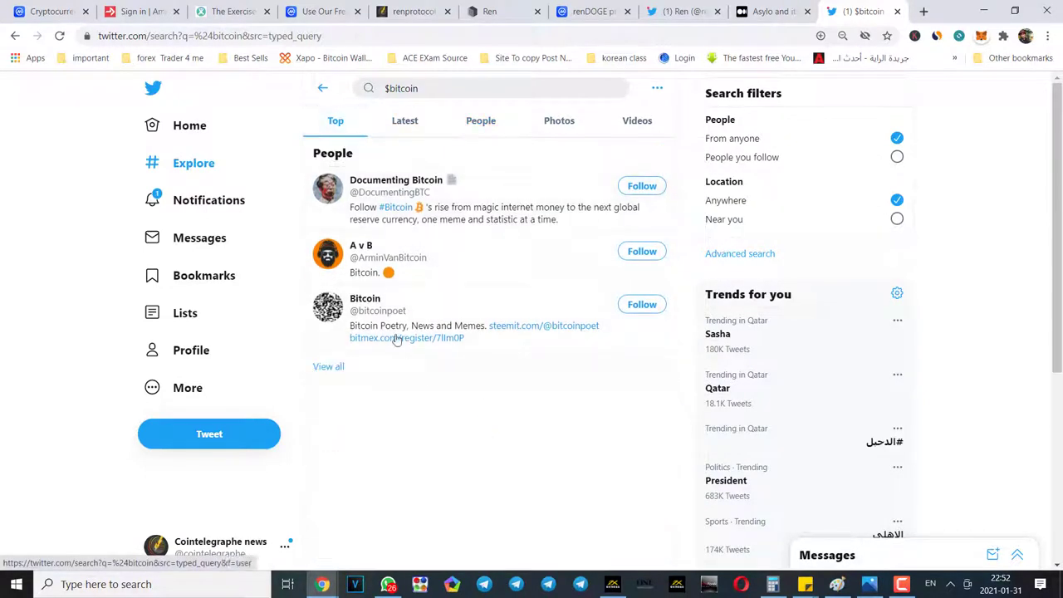
{"action": "left_click", "coordinate": [347, 376]}
{"action": "scroll", "coordinate": [596, 393], "scroll_direction": "down", "scroll_amount": 4}
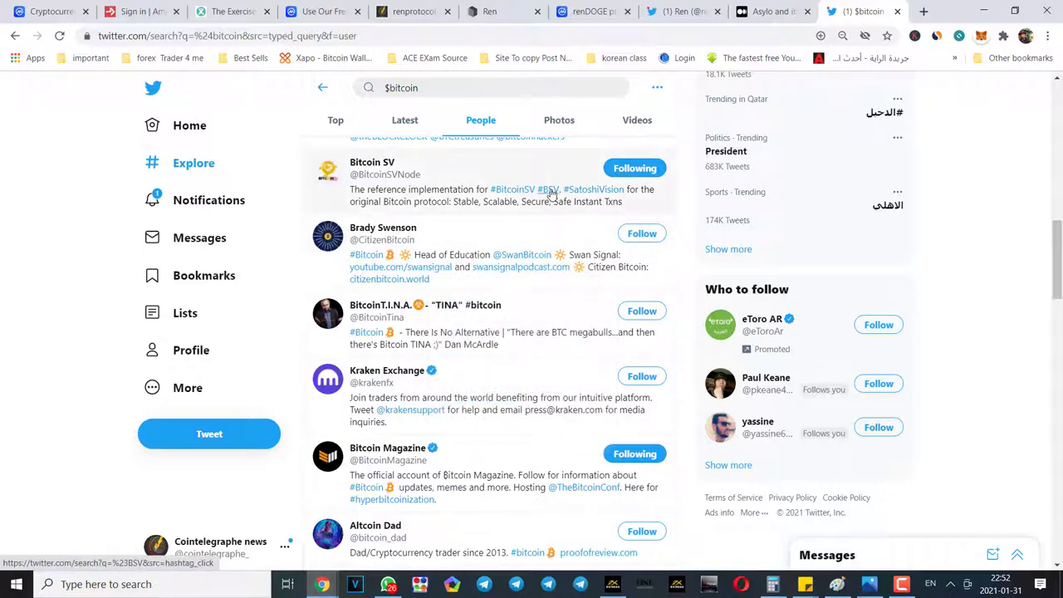
{"action": "scroll", "coordinate": [482, 455], "scroll_direction": "down", "scroll_amount": 5}
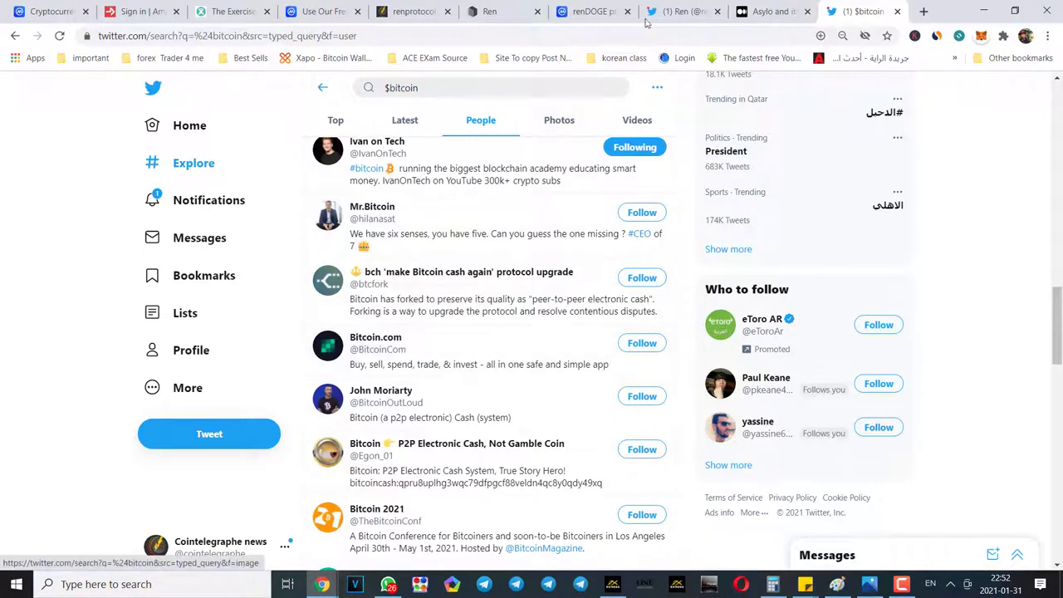
- Return to CoinMarketCap and open the list of recently added cryptocurrencies
{"action": "left_click", "coordinate": [591, 12]}
{"action": "mouse_move", "coordinate": [286, 115]}
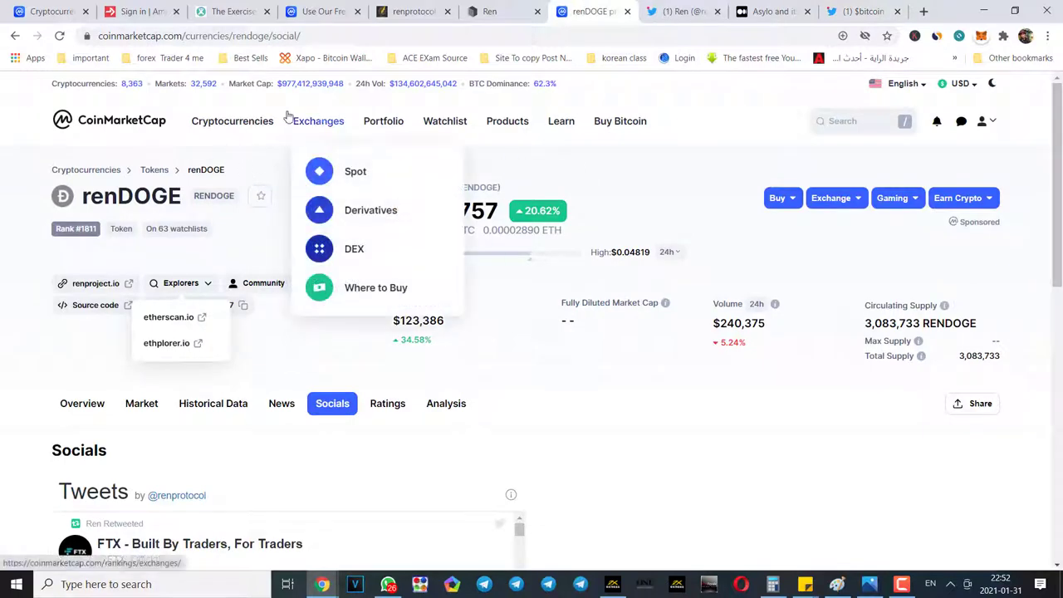
{"action": "mouse_move", "coordinate": [233, 122]}
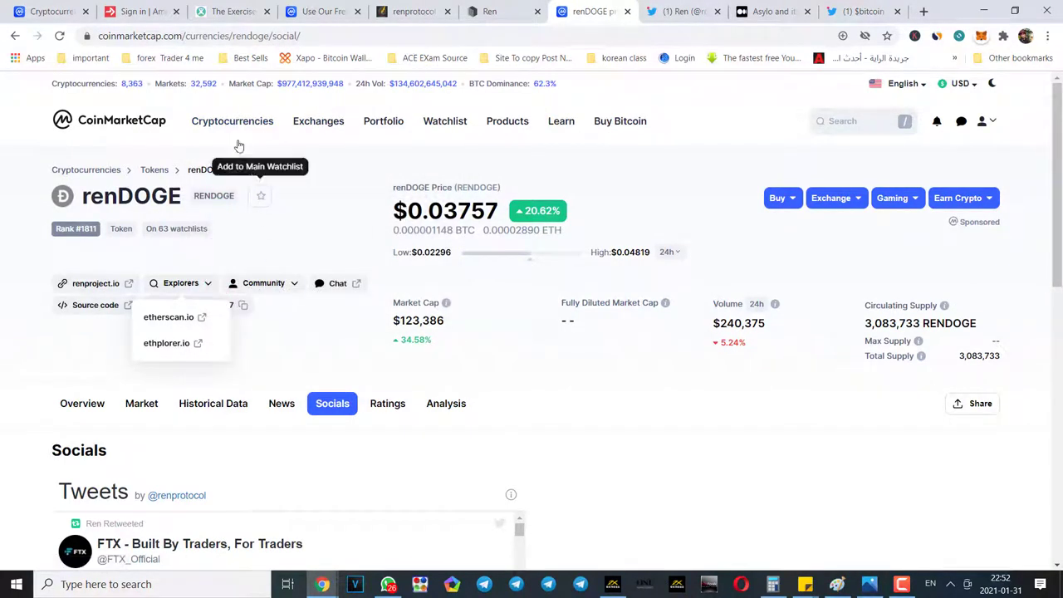
{"action": "left_click", "coordinate": [291, 333]}
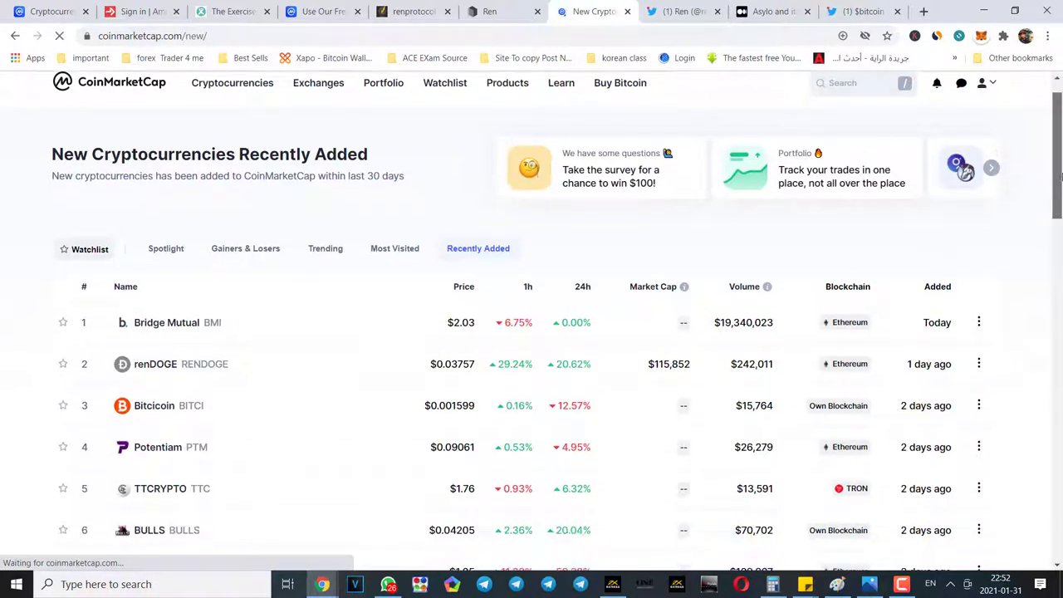
- Look over the published renprotocol Review post from its share section to its featured image, and move its browser tab after the Ren tab
{"action": "left_click", "coordinate": [420, 7]}
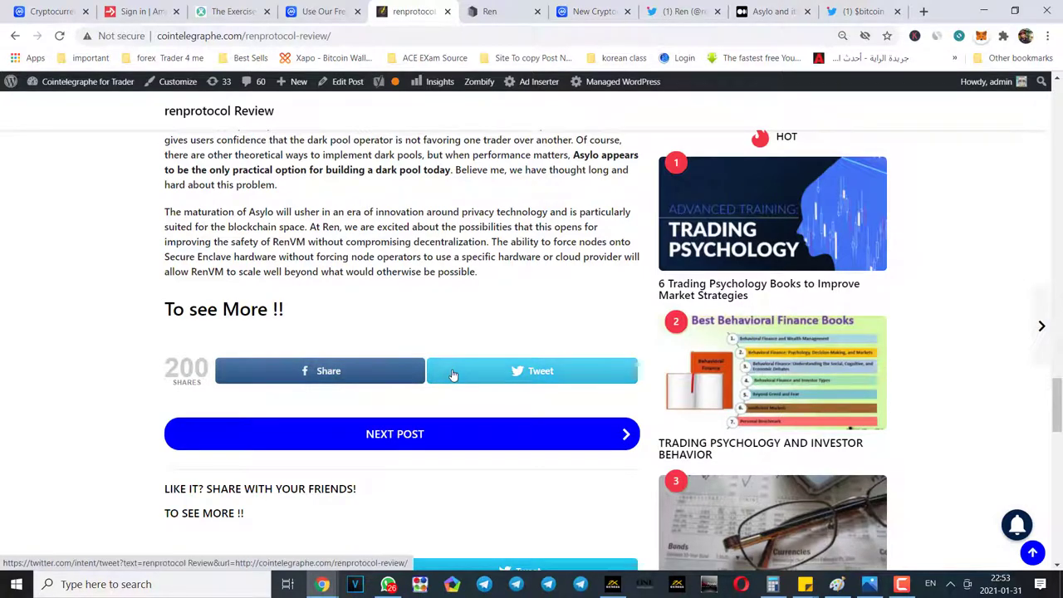
{"action": "scroll", "coordinate": [455, 365], "scroll_direction": "up", "scroll_amount": 15}
{"action": "scroll", "coordinate": [377, 306], "scroll_direction": "up", "scroll_amount": 3}
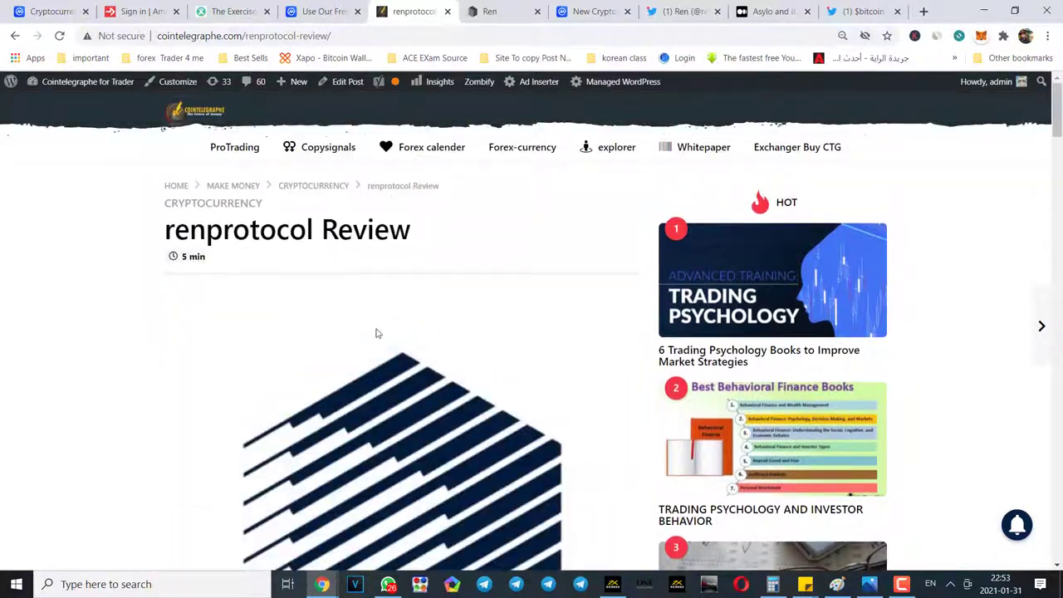
{"action": "scroll", "coordinate": [375, 333], "scroll_direction": "down", "scroll_amount": 4}
{"action": "left_click_drag", "start_coordinate": [415, 7], "coordinate": [508, 4]}
- Open Instagram in a new browser tab, and switch back to the $bitcoin search results on Twitter
{"action": "left_click", "coordinate": [923, 11]}
{"action": "type", "text": "insta"}
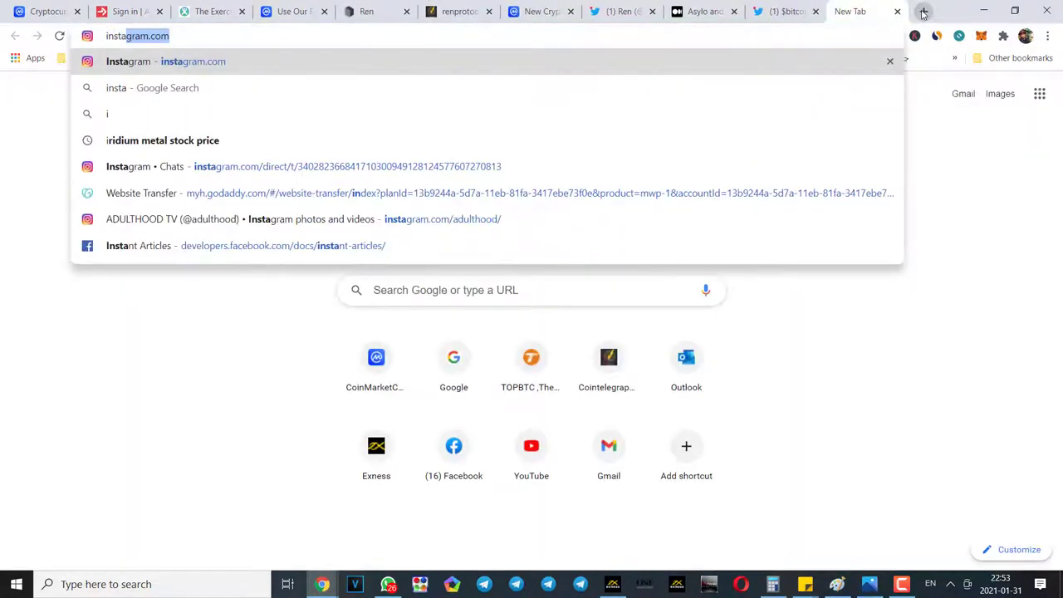
{"action": "key", "text": "Return"}
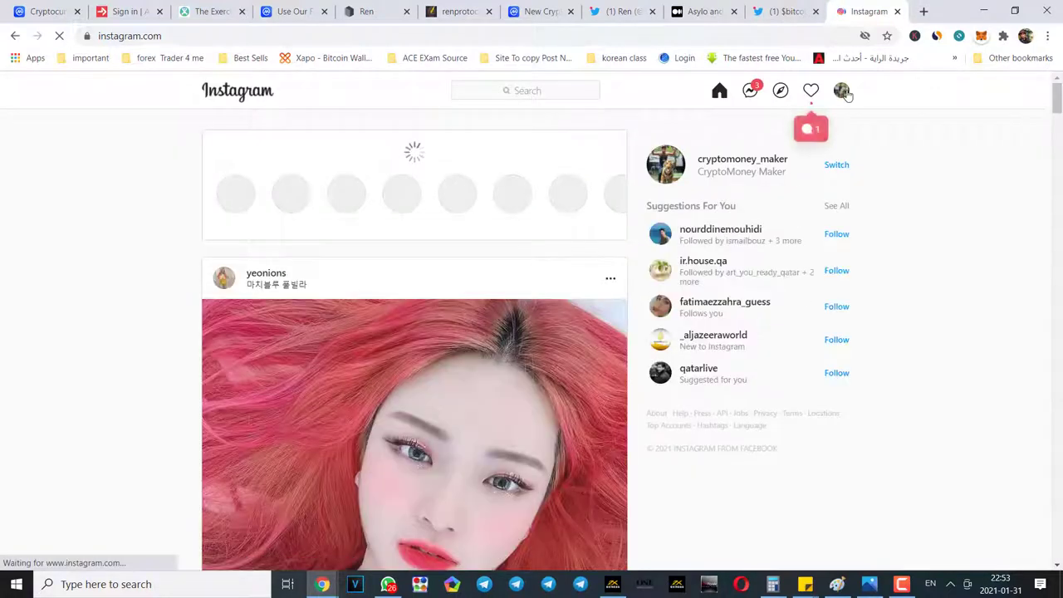
{"action": "left_click", "coordinate": [841, 90]}
{"action": "left_click", "coordinate": [955, 155]}
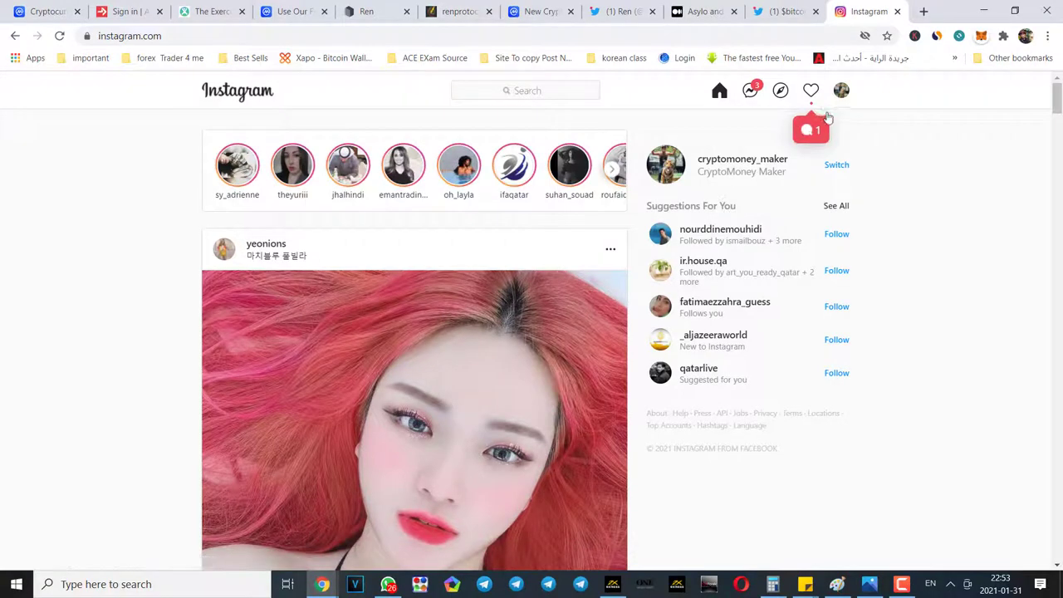
{"action": "left_click", "coordinate": [776, 8]}
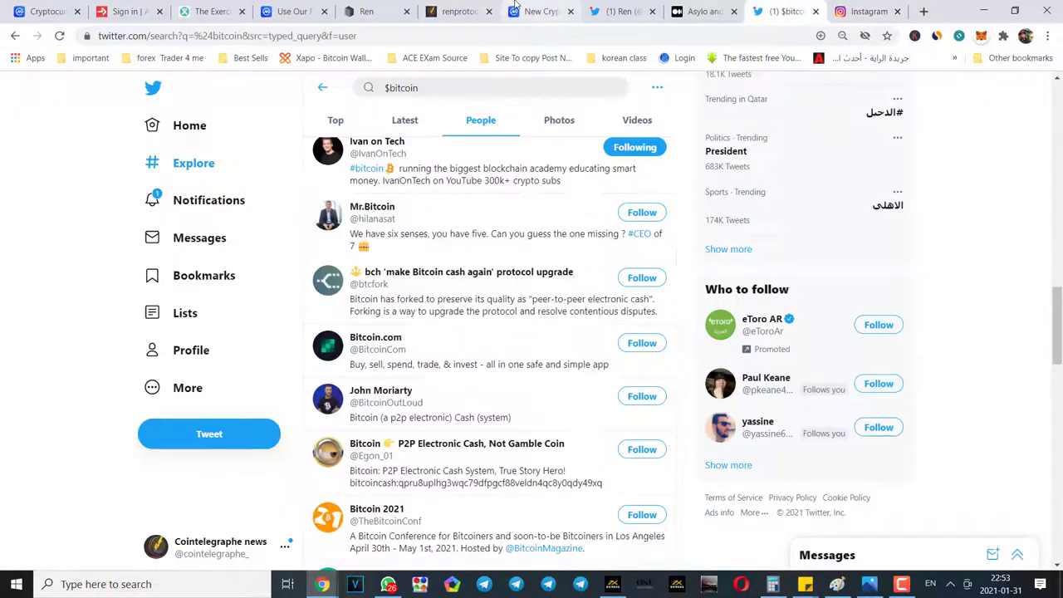
- Check the renprotocol Review post again, from its title and logo image down to the Secure Enclave Hardware section
{"action": "left_click", "coordinate": [479, 6]}
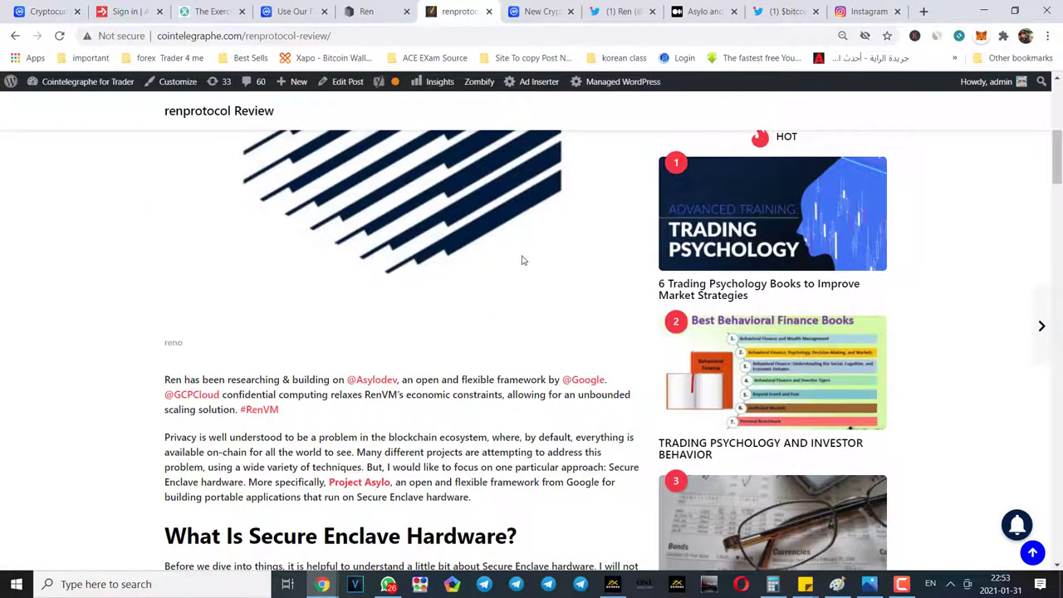
{"action": "scroll", "coordinate": [522, 260], "scroll_direction": "up", "scroll_amount": 3}
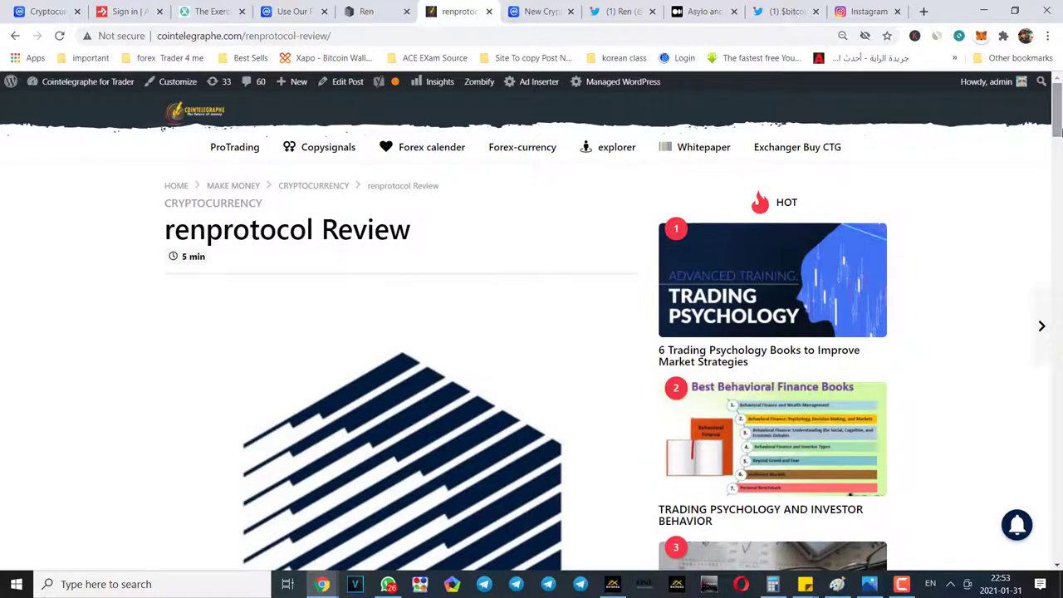
{"action": "scroll", "coordinate": [462, 309], "scroll_direction": "down", "scroll_amount": 6}
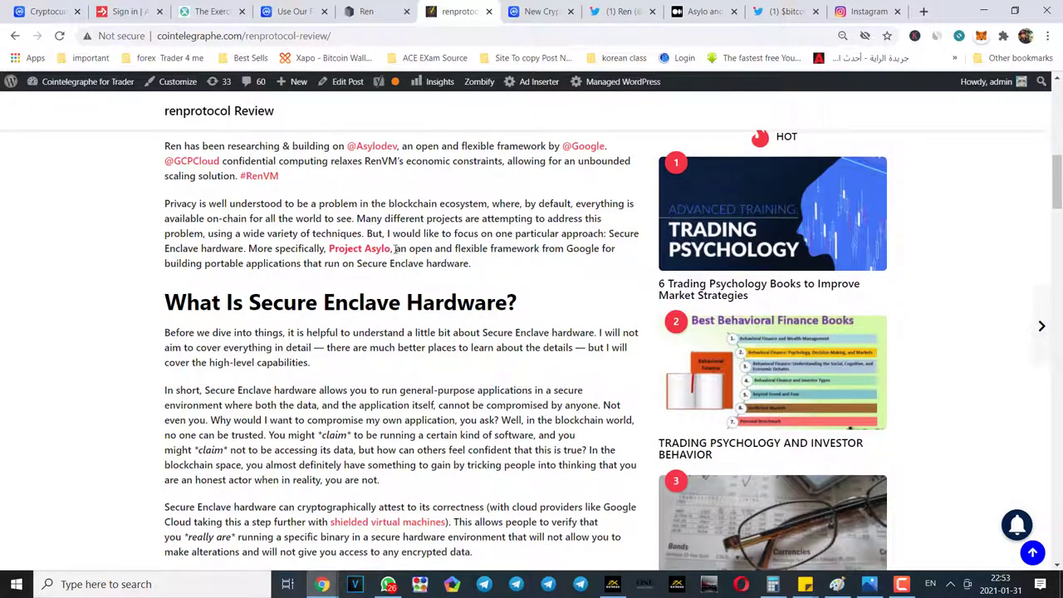
{"action": "scroll", "coordinate": [395, 249], "scroll_direction": "up", "scroll_amount": 6}
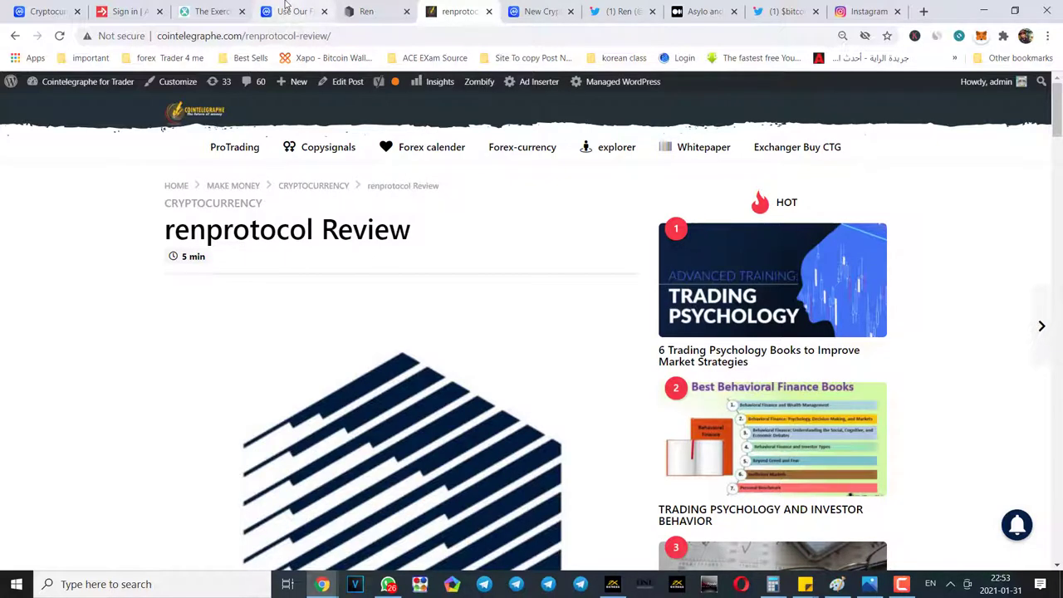
- Go to the CoinMarketCap home page, reopen the recently added cryptocurrencies, and look through the listed coins
{"action": "left_click", "coordinate": [540, 11]}
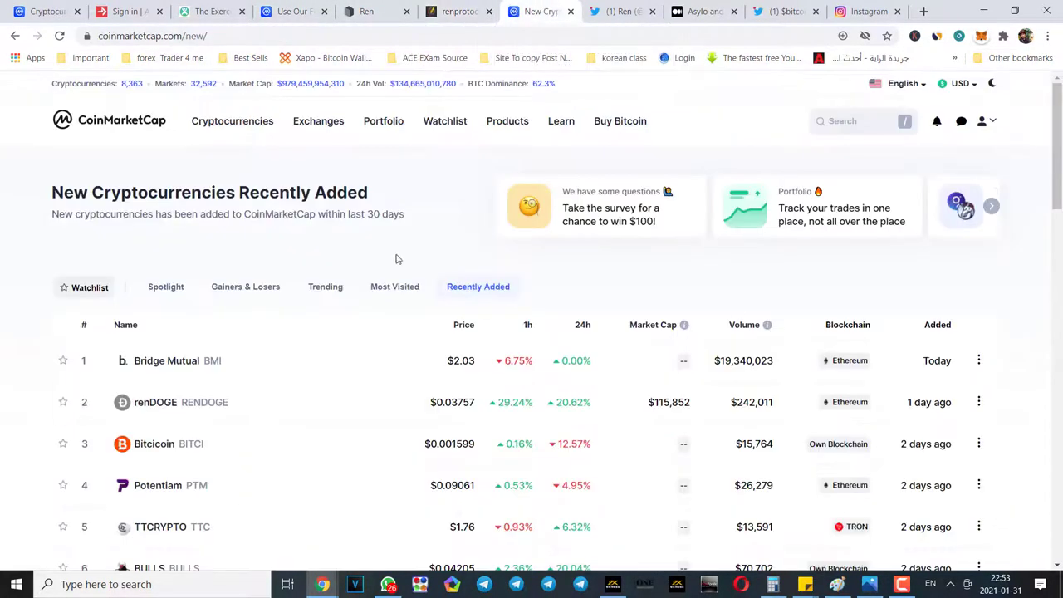
{"action": "key", "text": "F5"}
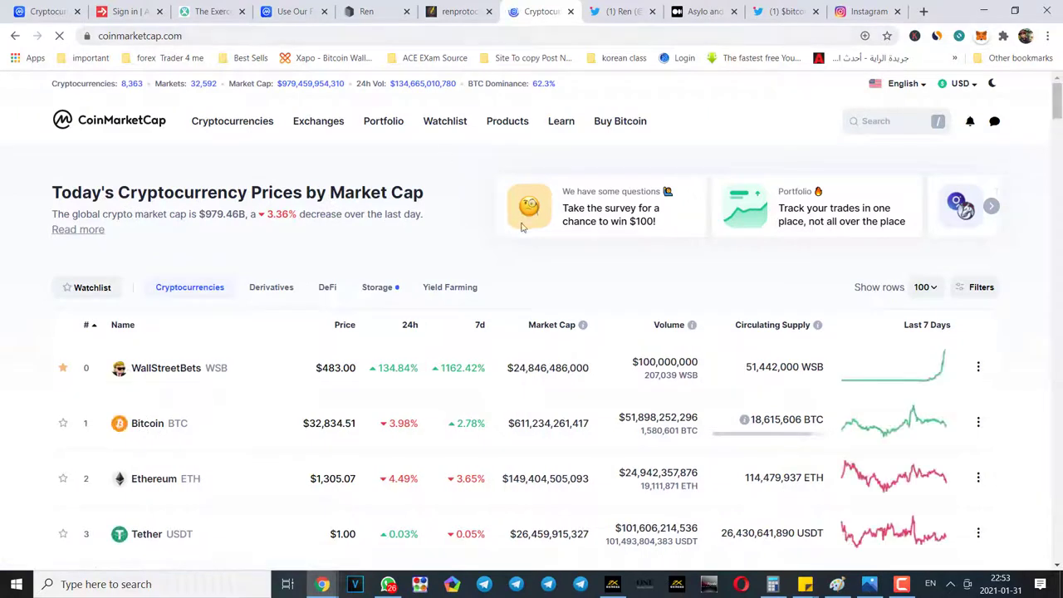
{"action": "mouse_move", "coordinate": [232, 121]}
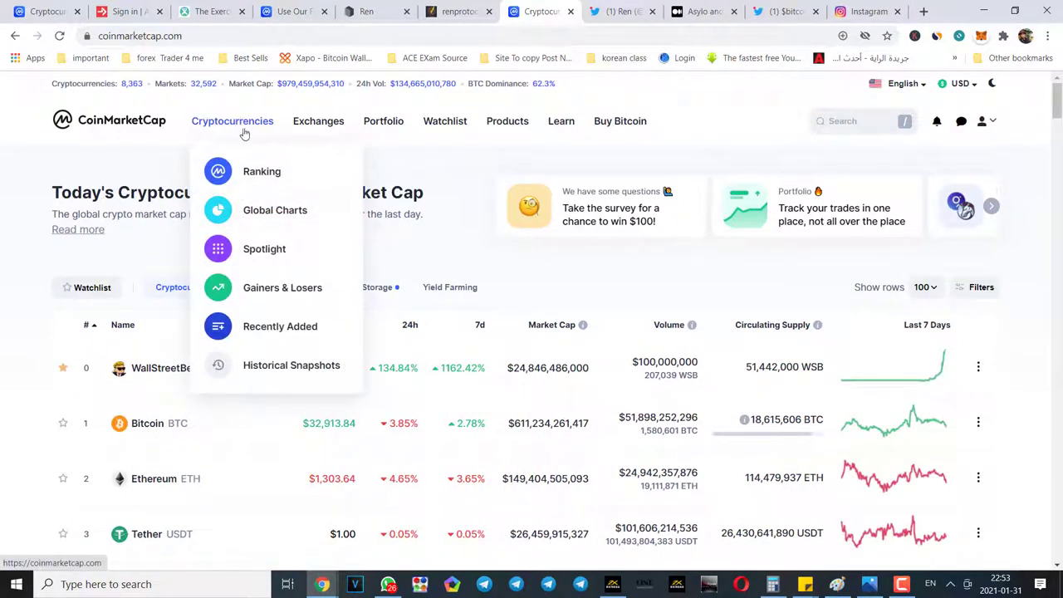
{"action": "left_click", "coordinate": [287, 330]}
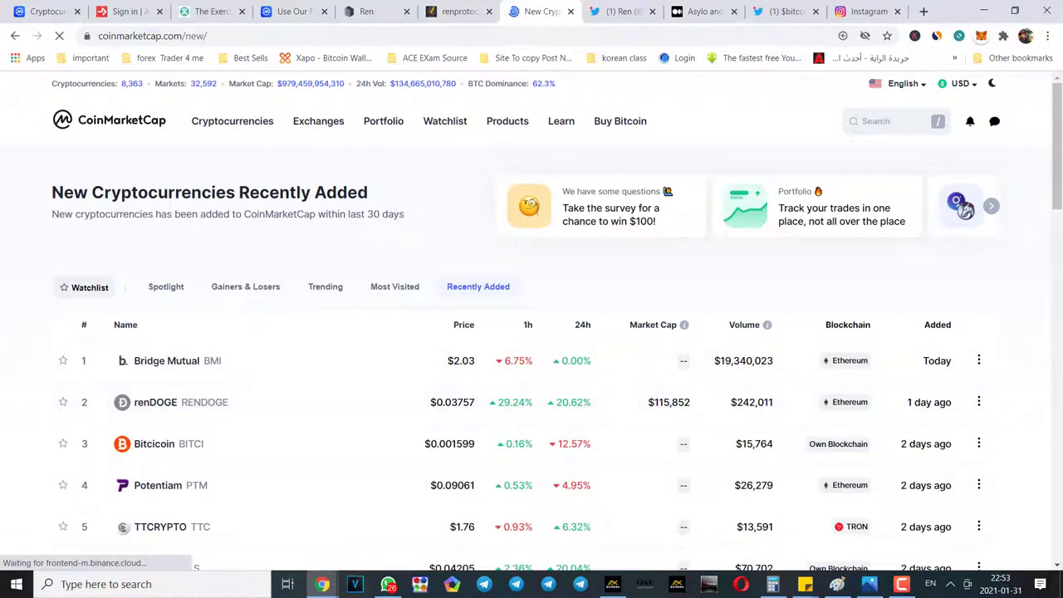
{"action": "scroll", "coordinate": [261, 219], "scroll_direction": "down", "scroll_amount": 3}
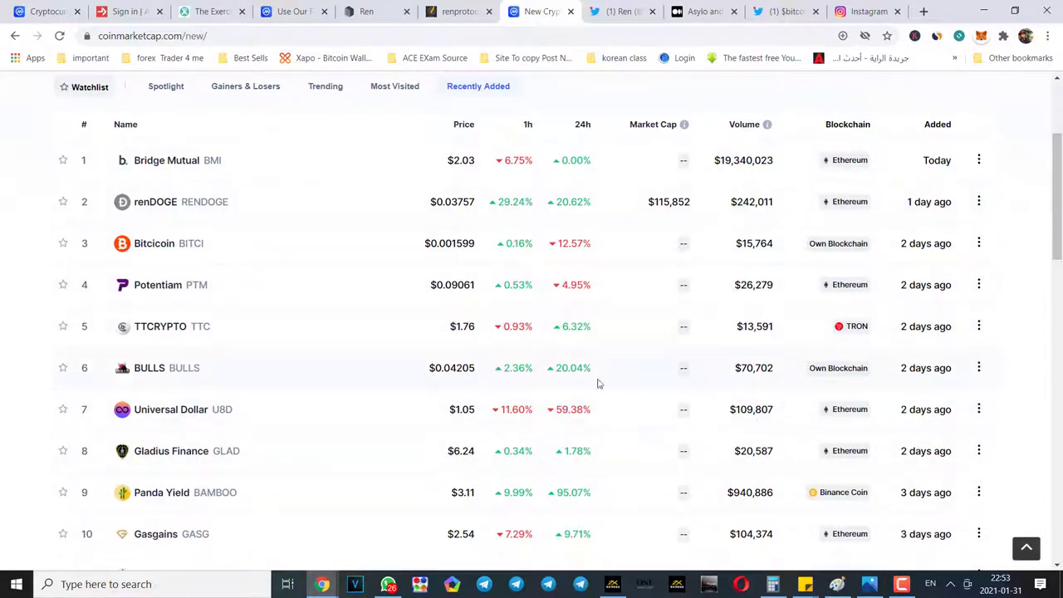
- Open the Universal Dollar coin from the list and look at the tweets in its Socials section
{"action": "left_click", "coordinate": [164, 417]}
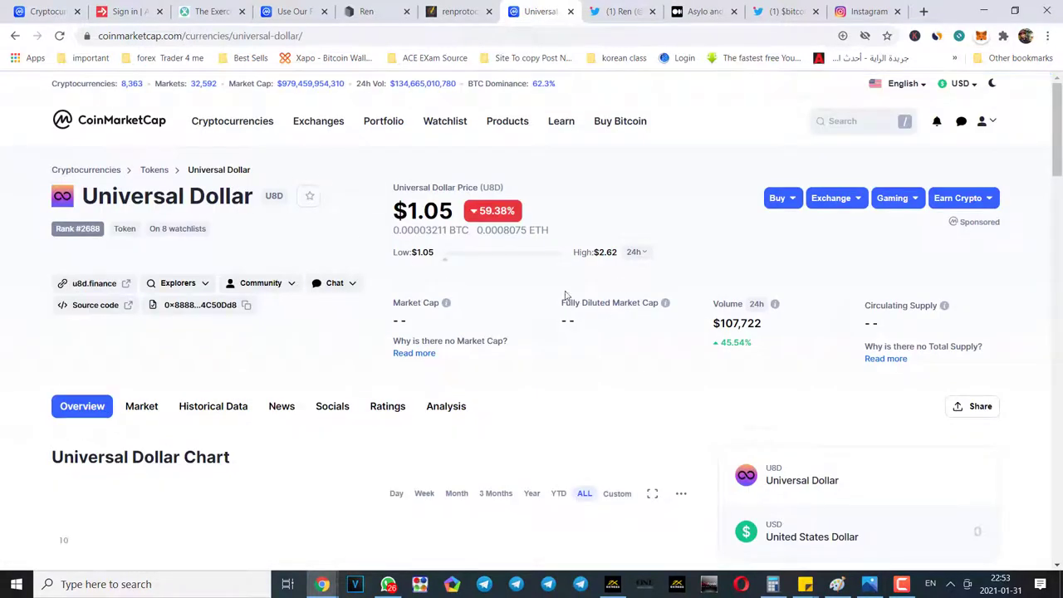
{"action": "left_click", "coordinate": [336, 404]}
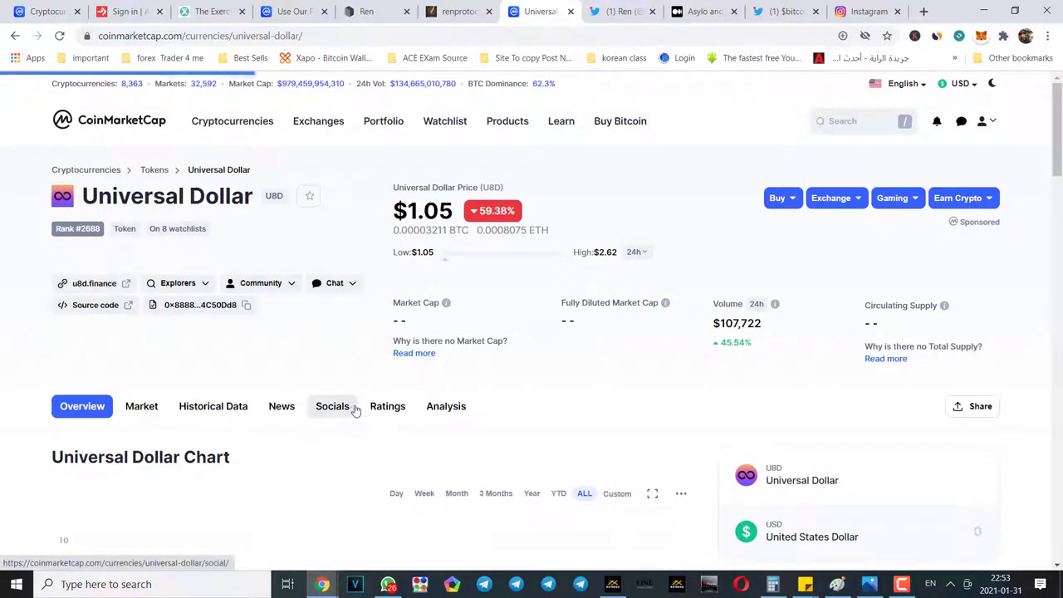
{"action": "scroll", "coordinate": [336, 401], "scroll_direction": "down", "scroll_amount": 3}
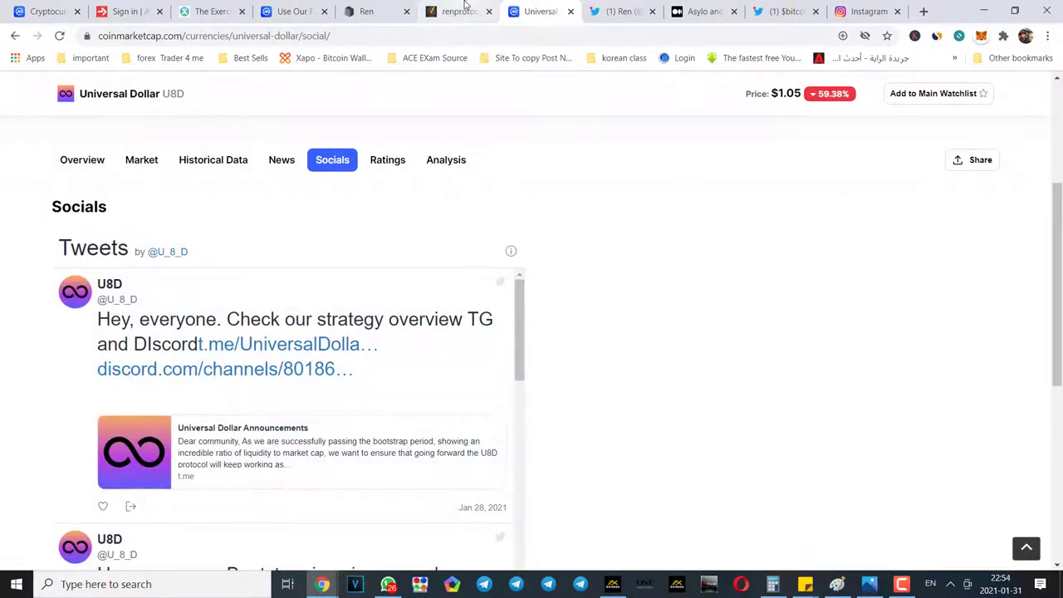
{"action": "scroll", "coordinate": [413, 211], "scroll_direction": "up", "scroll_amount": 3}
{"action": "mouse_move", "coordinate": [226, 122]}
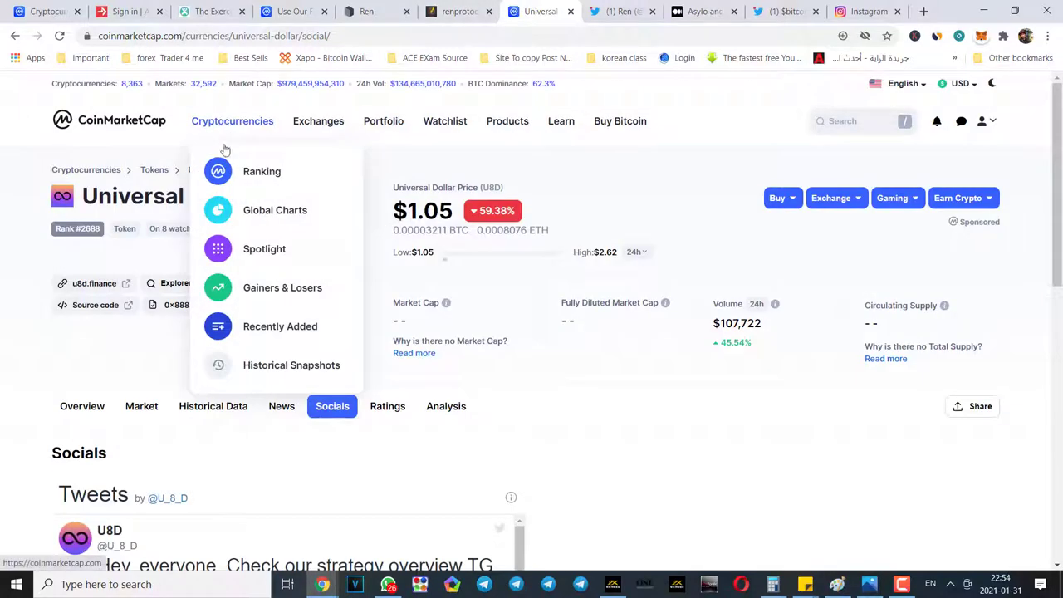
- Open CoinMarketCap's Gainers & Losers page and look through the top gainers and top losers lists
{"action": "left_click", "coordinate": [292, 299]}
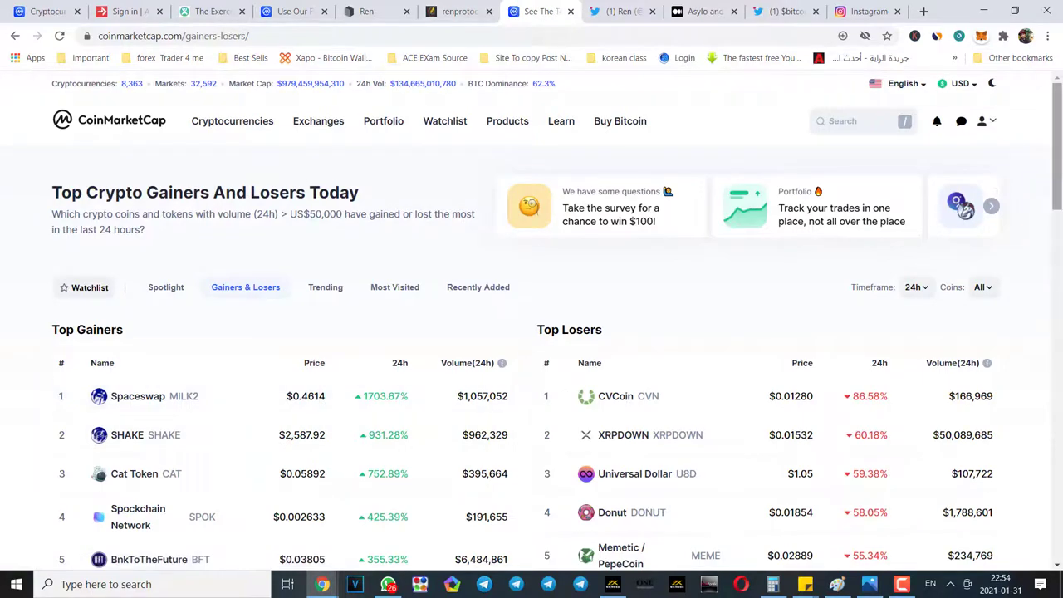
{"action": "scroll", "coordinate": [498, 411], "scroll_direction": "down", "scroll_amount": 3}
{"action": "scroll", "coordinate": [696, 329], "scroll_direction": "up", "scroll_amount": 3}
{"action": "scroll", "coordinate": [835, 321], "scroll_direction": "down", "scroll_amount": 2}
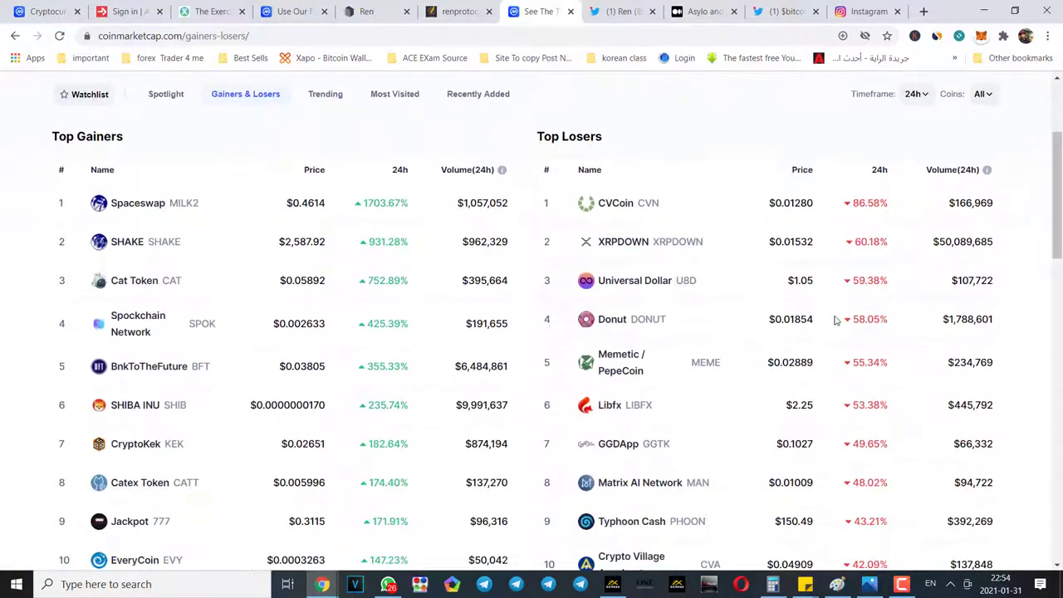
- Open the Spaceswap coin from the top gainers and examine its price chart, its markets and its overview
{"action": "left_click", "coordinate": [149, 209]}
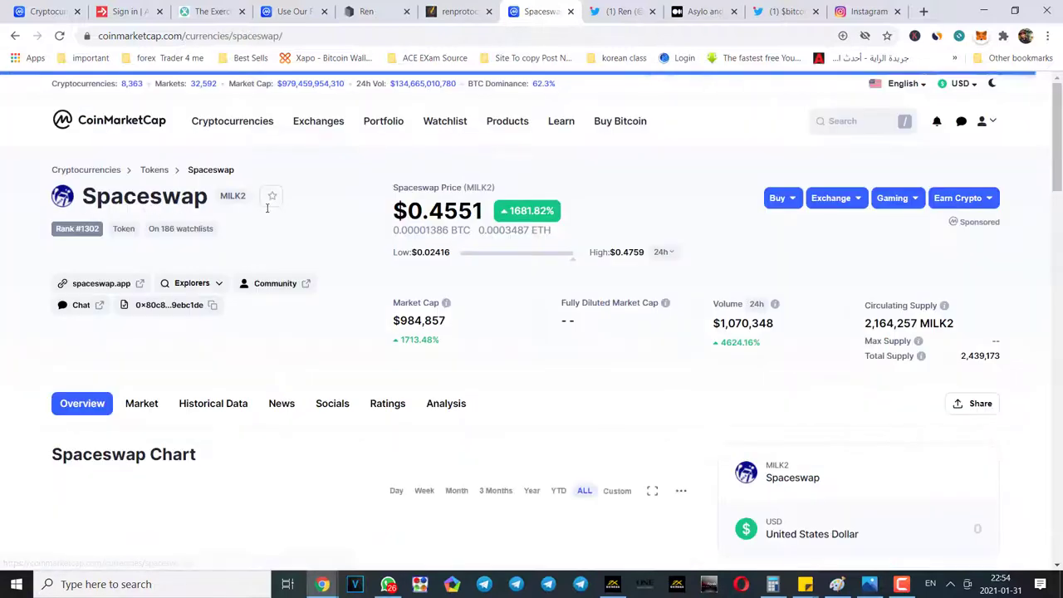
{"action": "scroll", "coordinate": [268, 209], "scroll_direction": "down", "scroll_amount": 3}
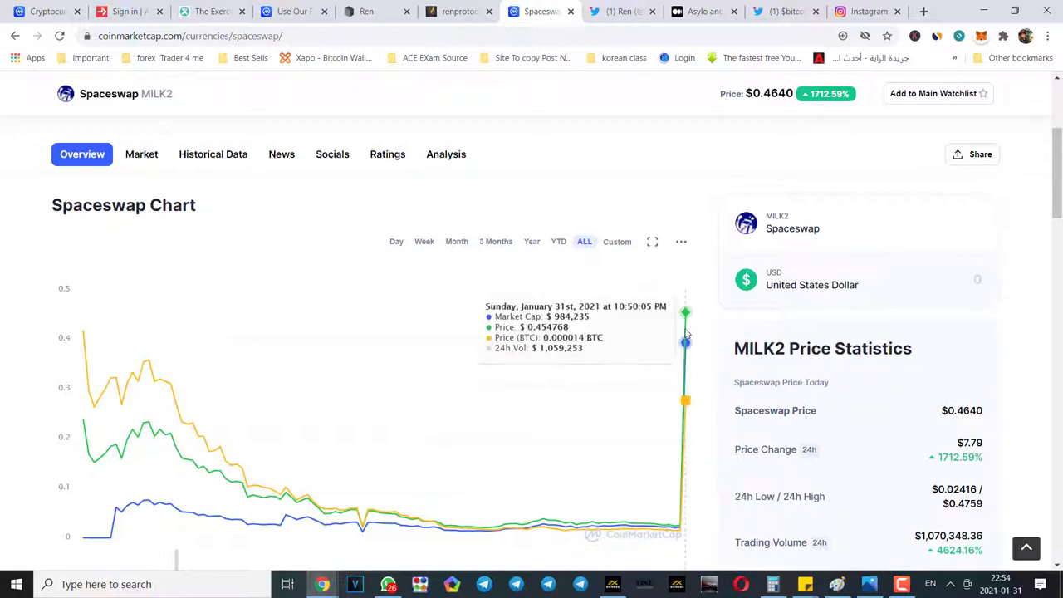
{"action": "left_click", "coordinate": [141, 153]}
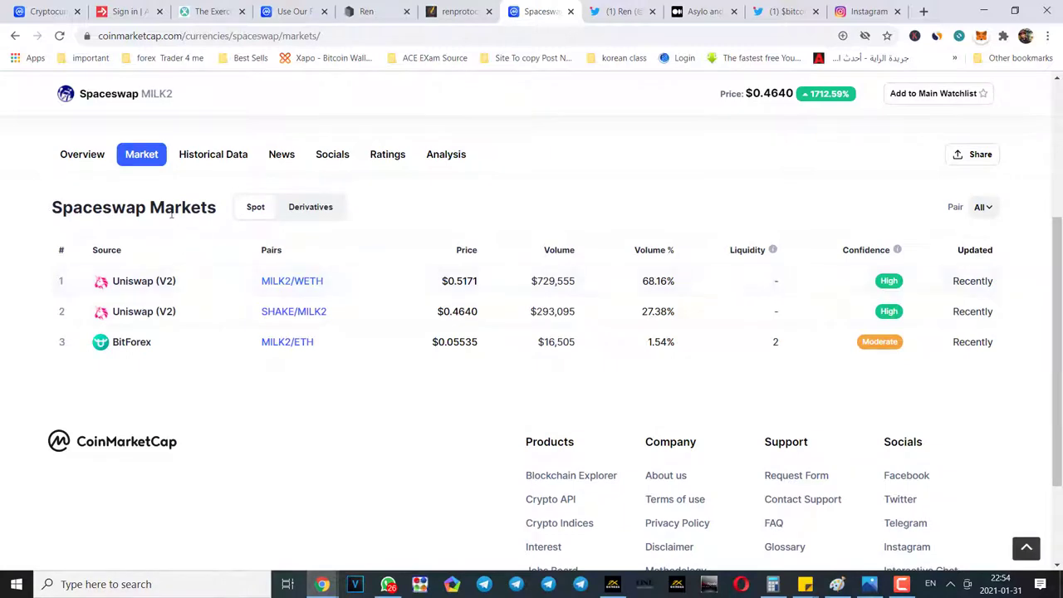
{"action": "left_click", "coordinate": [83, 155]}
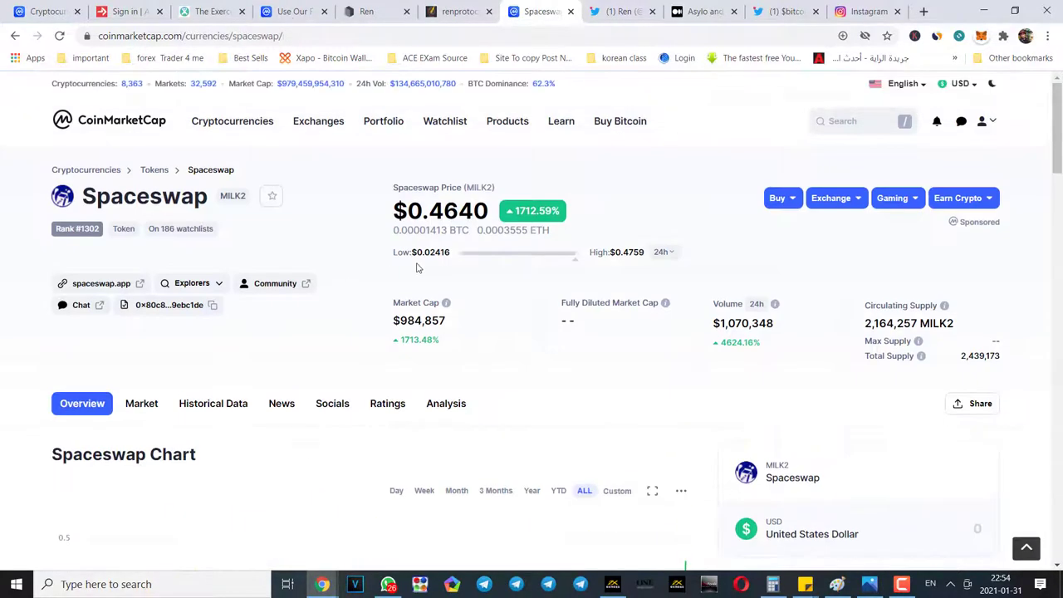
- Open the spaceswap.app website from the coin page, dismiss the wallet extension window, and look over the site
{"action": "left_click", "coordinate": [136, 286]}
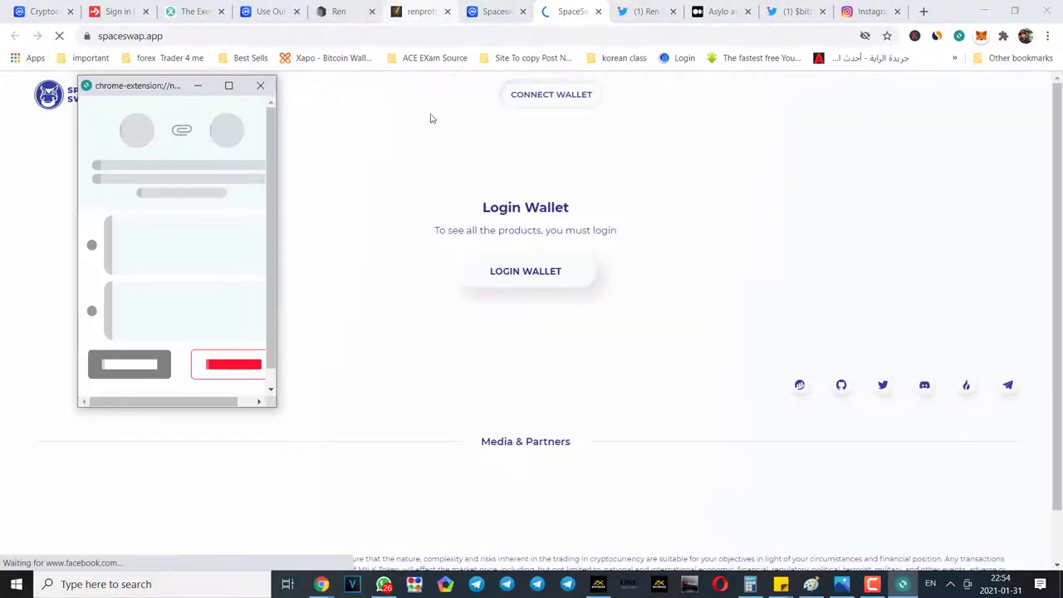
{"action": "left_click", "coordinate": [262, 88]}
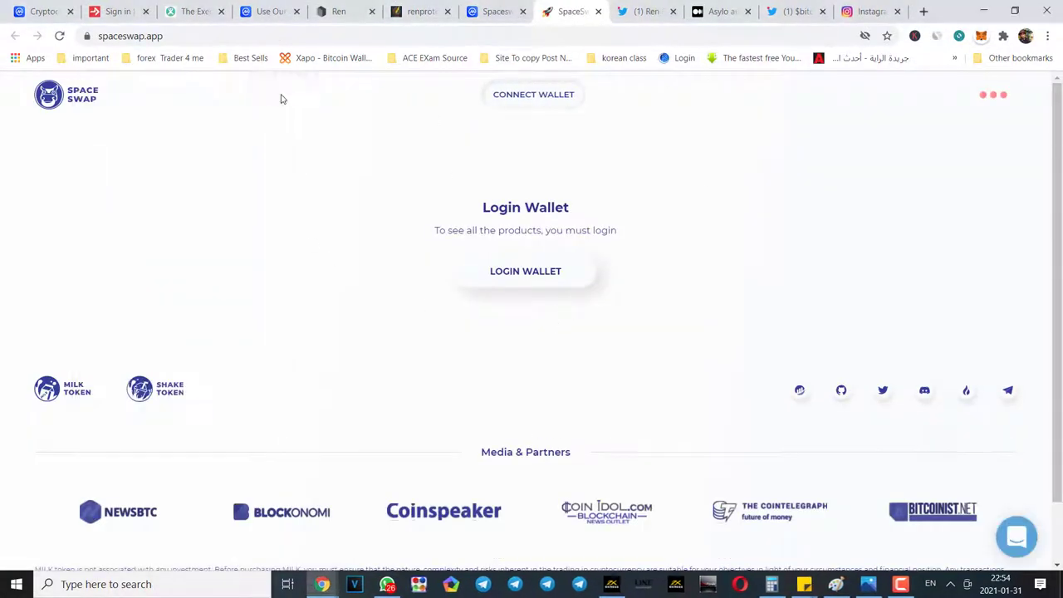
{"action": "scroll", "coordinate": [653, 200], "scroll_direction": "down", "scroll_amount": 2}
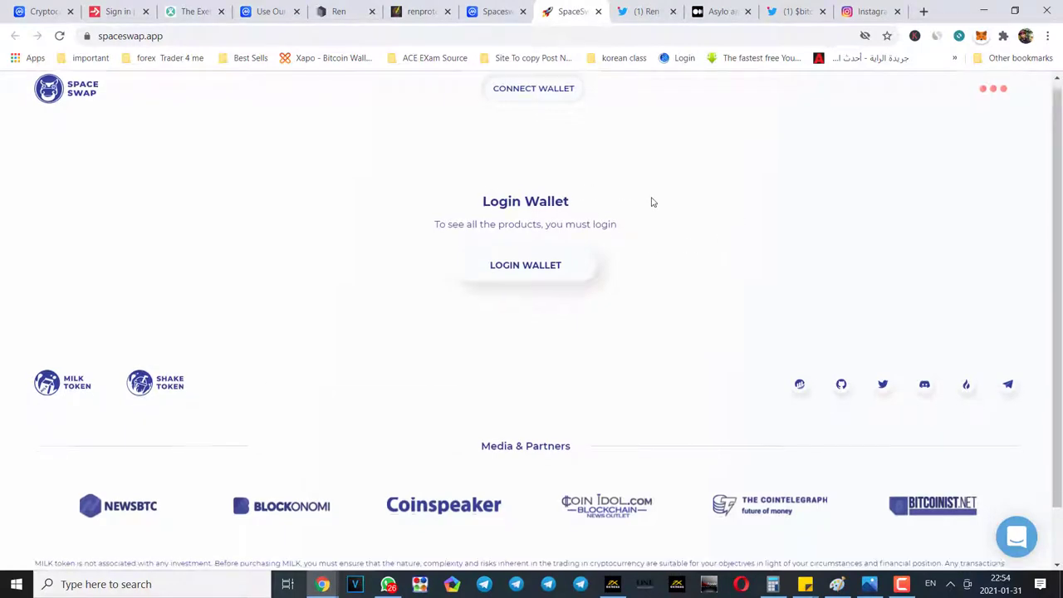
{"action": "scroll", "coordinate": [671, 192], "scroll_direction": "up", "scroll_amount": 2}
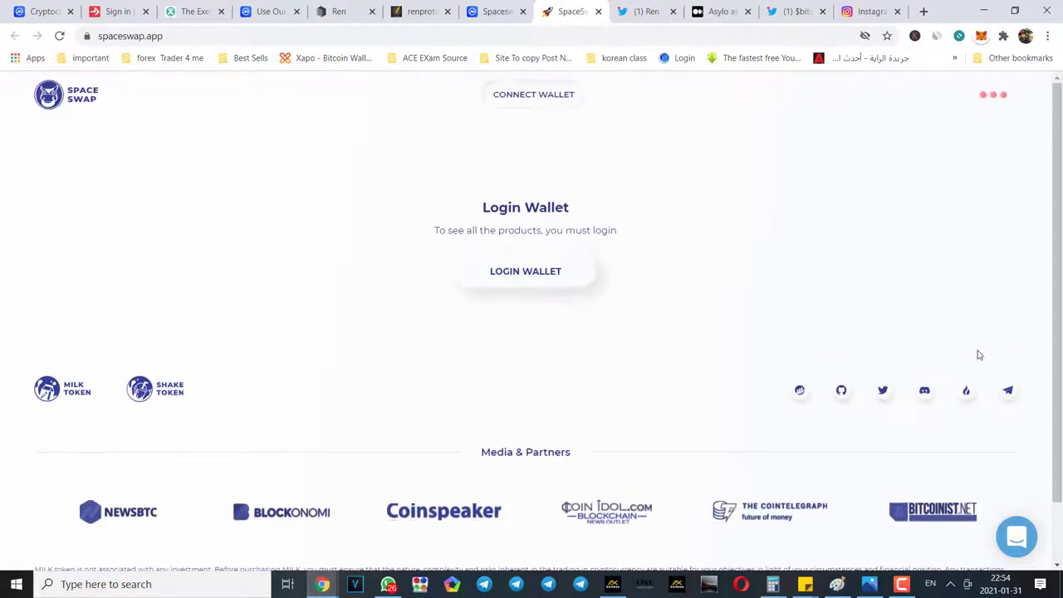
- Return to the Spaceswap coin page, show its Socials section, and open the SpaceSwap Twitter profile down to the pinned tweet
{"action": "left_click", "coordinate": [499, 7]}
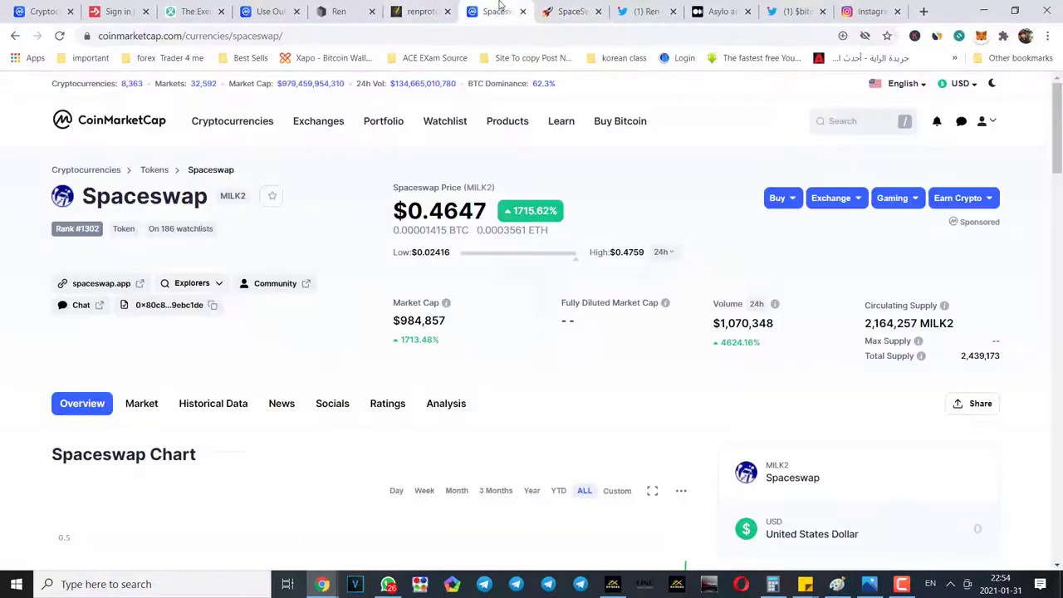
{"action": "left_click", "coordinate": [332, 404]}
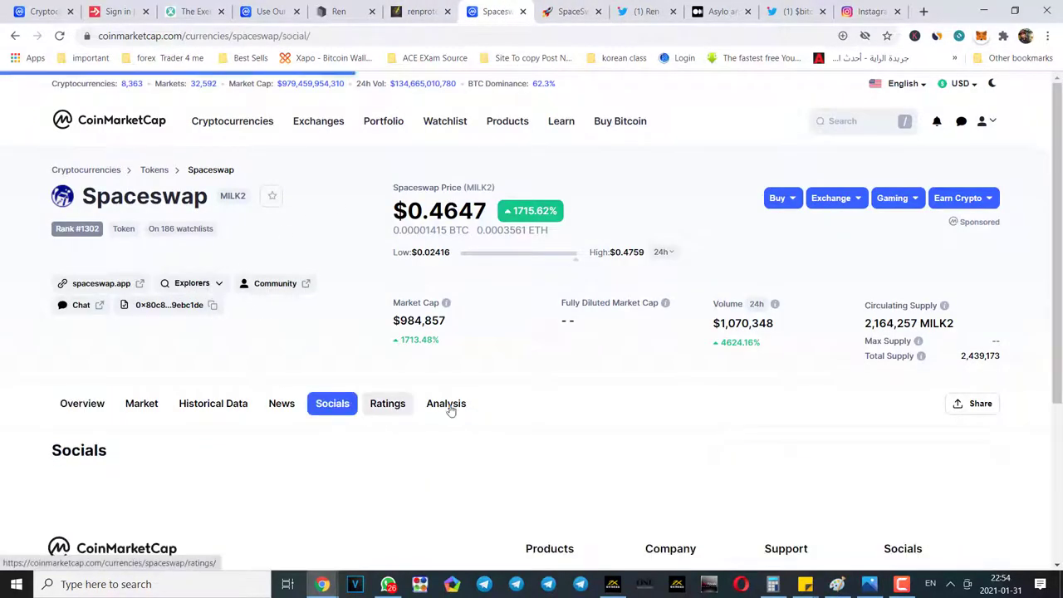
{"action": "scroll", "coordinate": [685, 406], "scroll_direction": "down", "scroll_amount": 3}
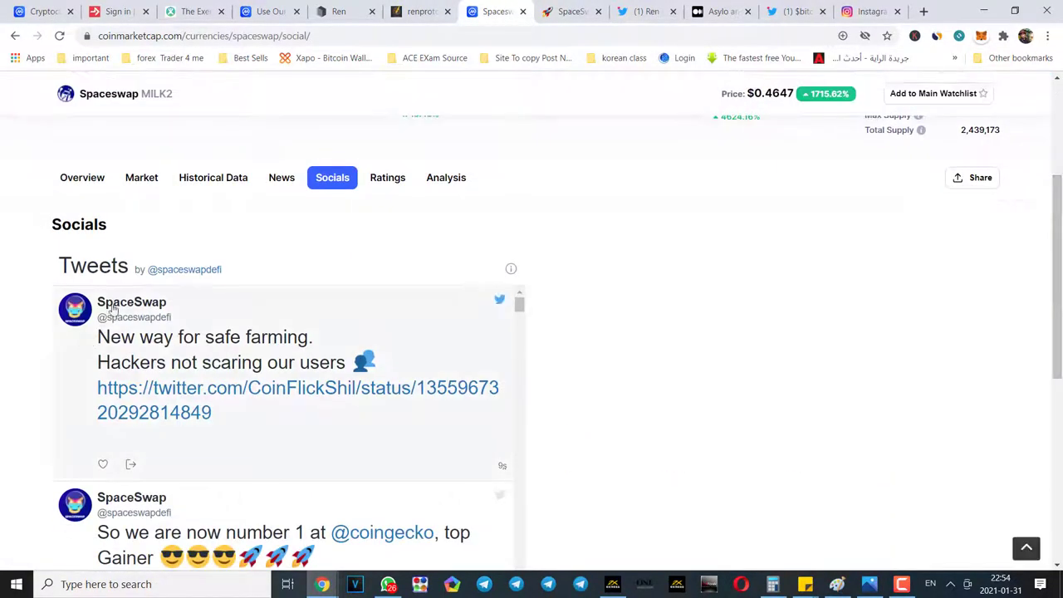
{"action": "left_click", "coordinate": [141, 303]}
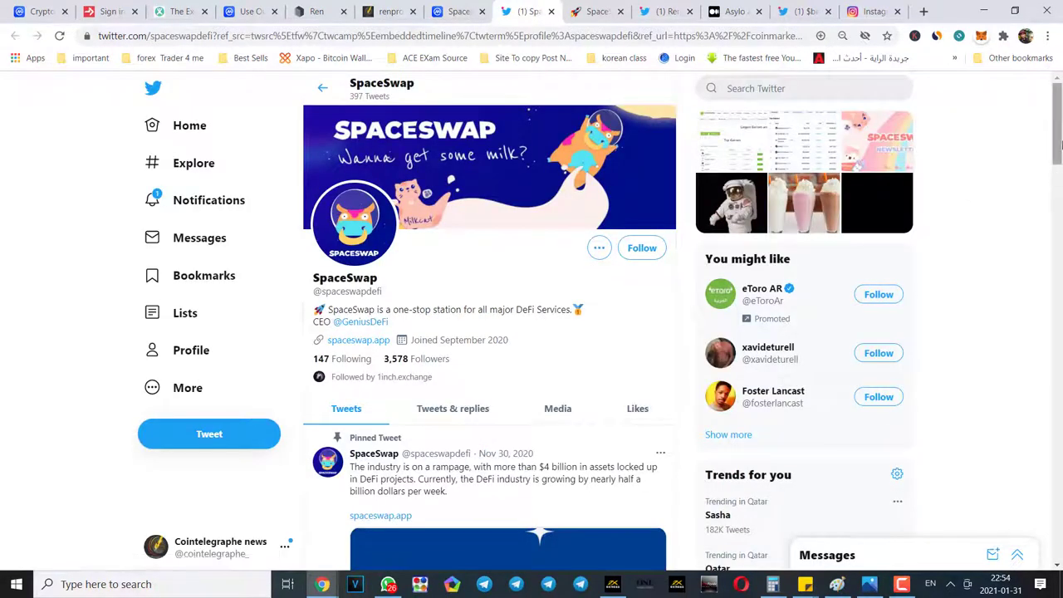
{"action": "scroll", "coordinate": [1060, 125], "scroll_direction": "down", "scroll_amount": 2}
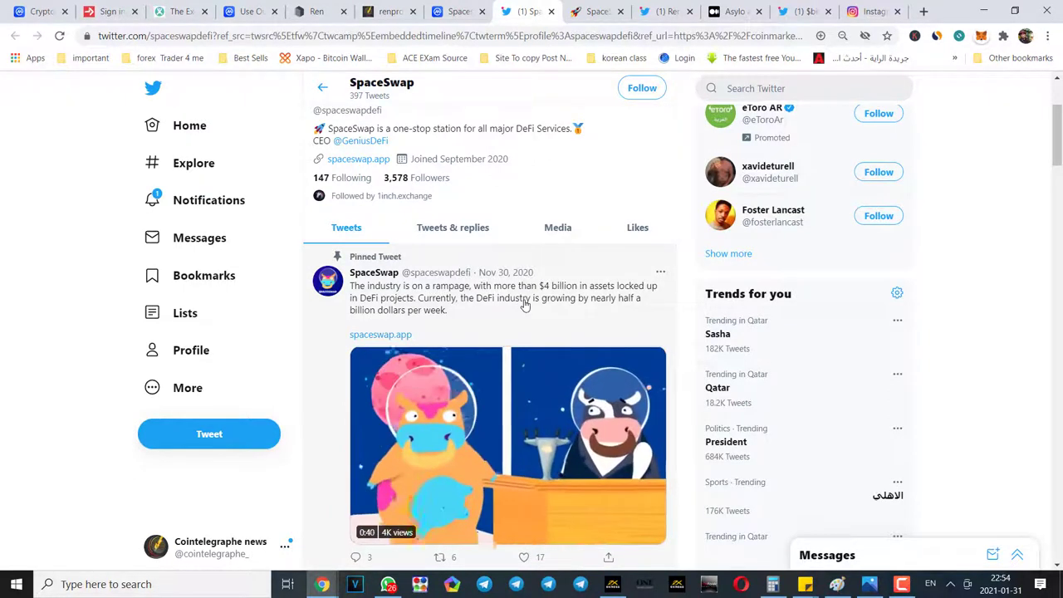
- Open SpaceSwap's pinned tweet and copy its paragraph about the DeFi industry's growth
{"action": "left_click", "coordinate": [524, 305]}
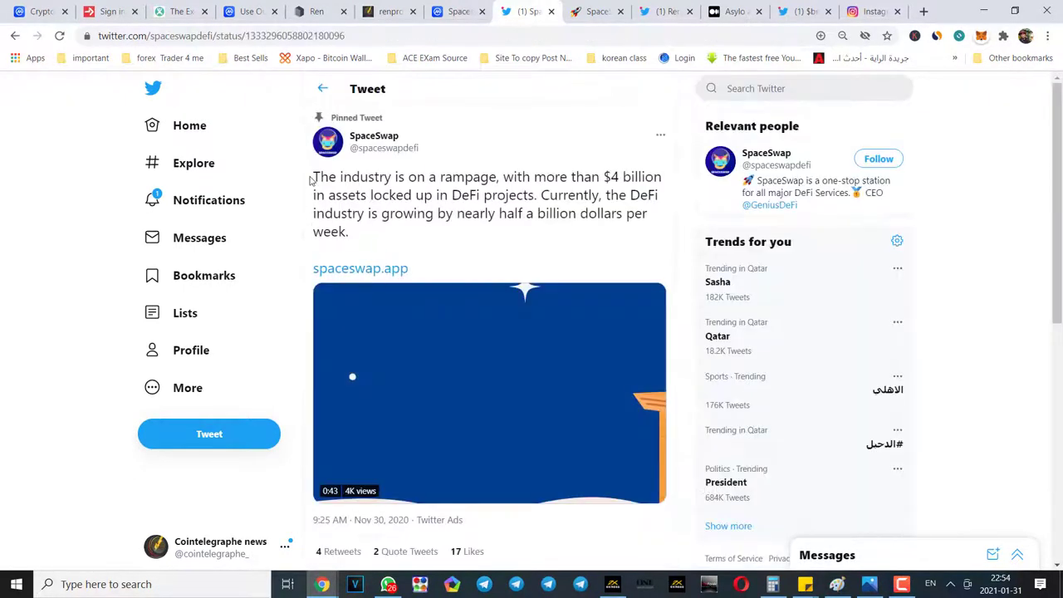
{"action": "left_click_drag", "start_coordinate": [310, 180], "coordinate": [477, 240]}
{"action": "key", "text": "ctrl+c"}
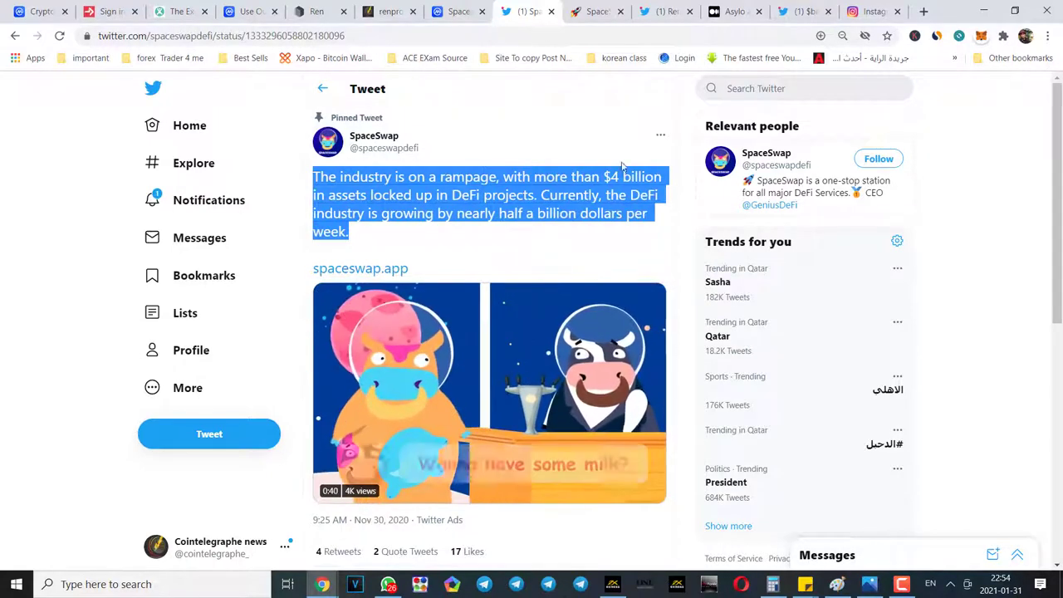
- Create a new WordPress post from the renprotocol Review page and paste the copied tweet text as its first paragraph
{"action": "left_click", "coordinate": [389, 10]}
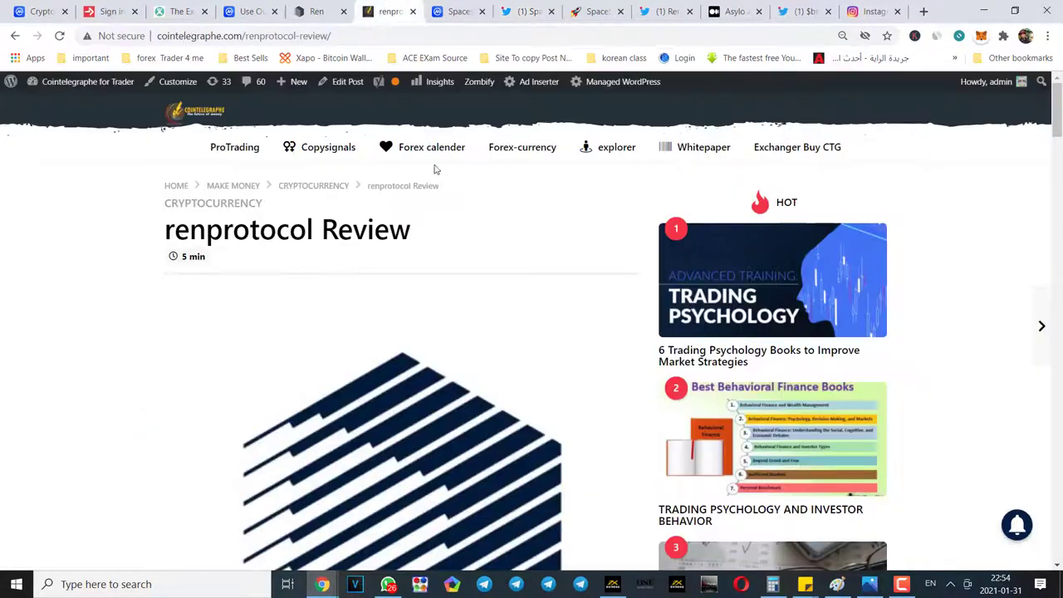
{"action": "mouse_move", "coordinate": [303, 86]}
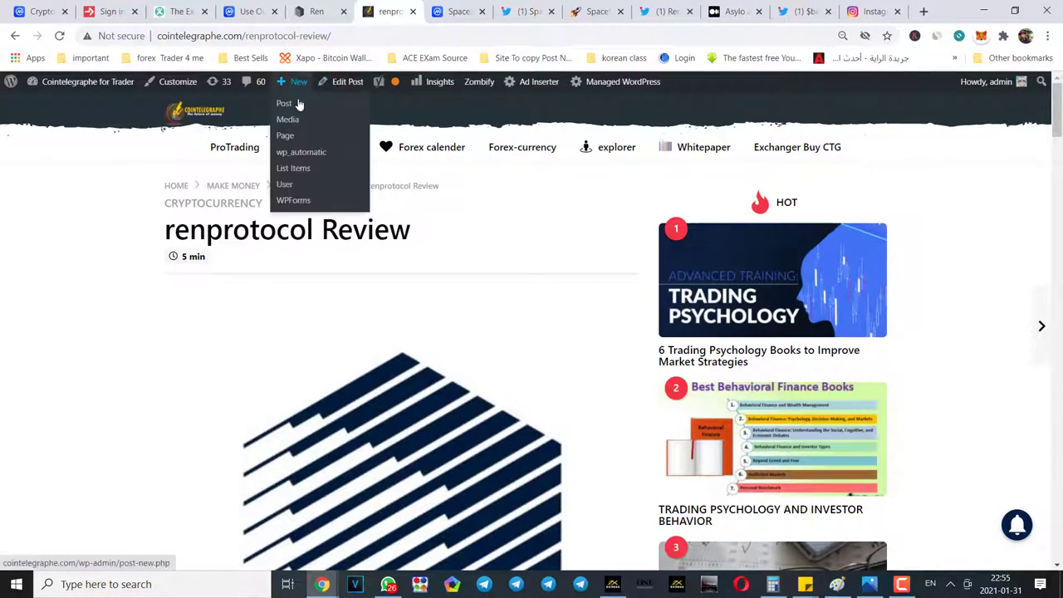
{"action": "left_click", "coordinate": [297, 104]}
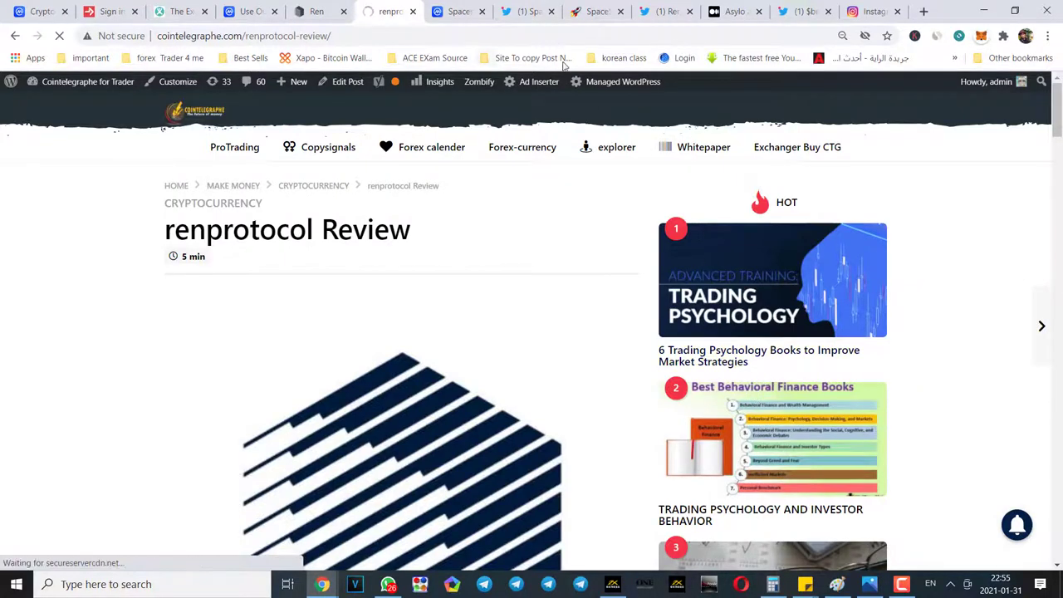
{"action": "left_click", "coordinate": [506, 65]}
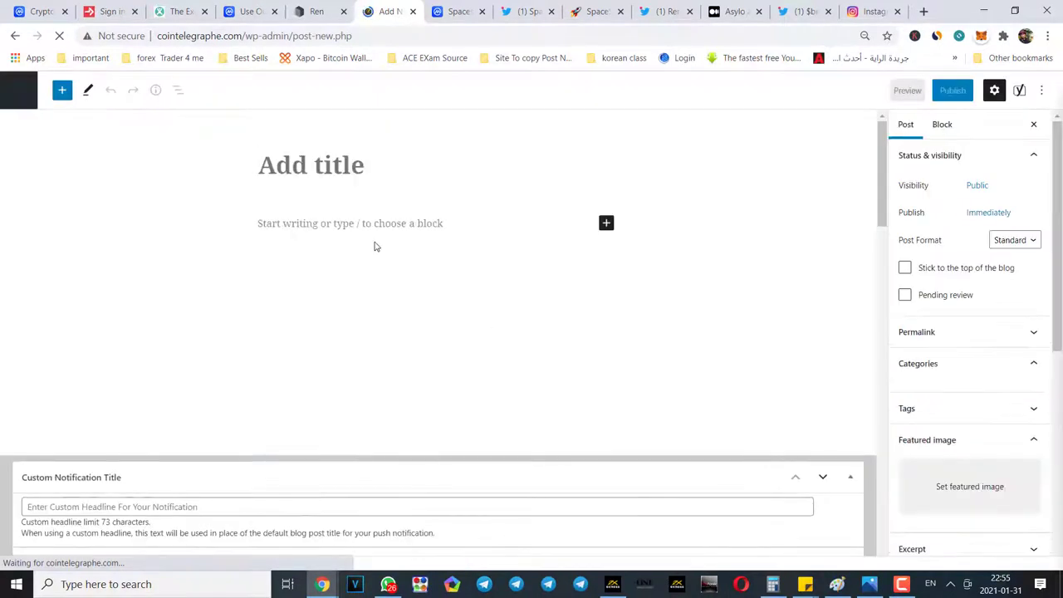
{"action": "left_click", "coordinate": [377, 224]}
{"action": "key", "text": "ctrl+v"}
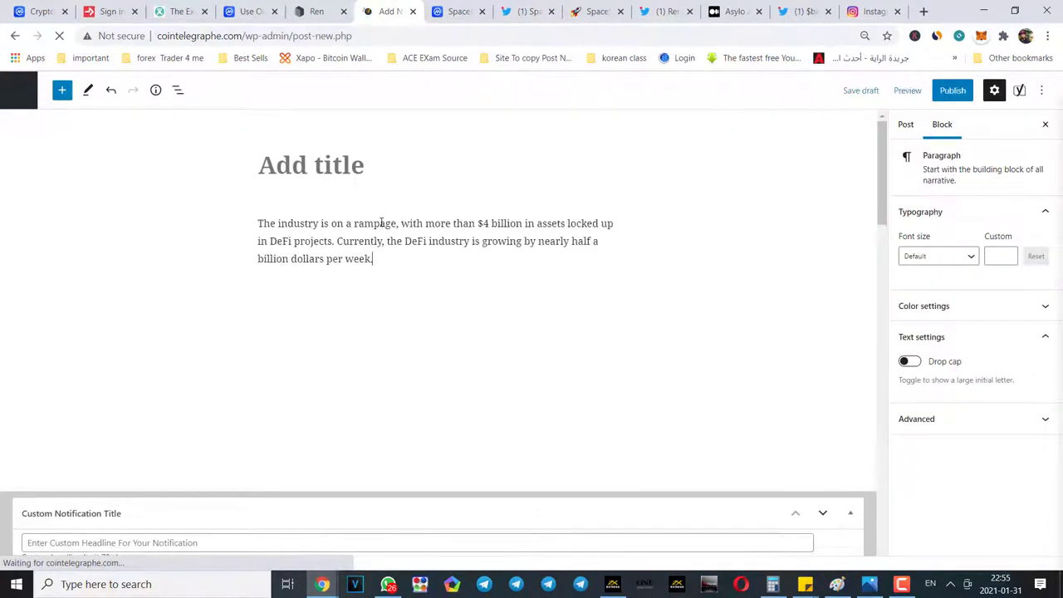
- Copy the coin name "Spaceswap MILK2" from CoinMarketCap and title the new post "Spaceswap MILK2 TOP trending"
{"action": "left_click", "coordinate": [459, 11]}
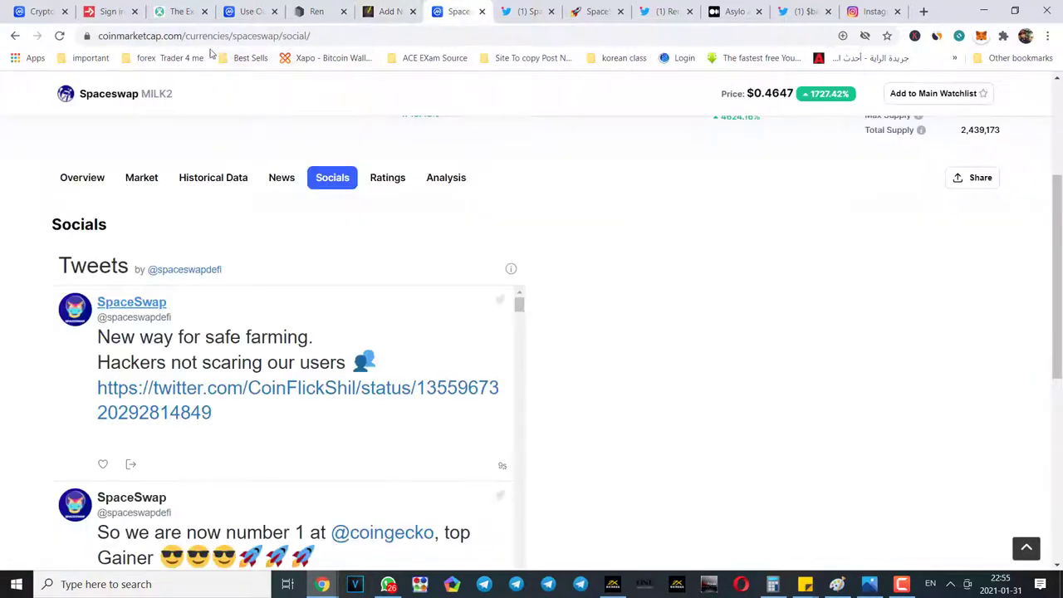
{"action": "mouse_move", "coordinate": [189, 97]}
{"action": "left_mouse_down"}
{"action": "mouse_move", "coordinate": [86, 94]}
{"action": "mouse_move", "coordinate": [174, 94]}
{"action": "left_mouse_up"}
{"action": "key", "text": "ctrl+c"}
{"action": "left_click", "coordinate": [81, 94]}
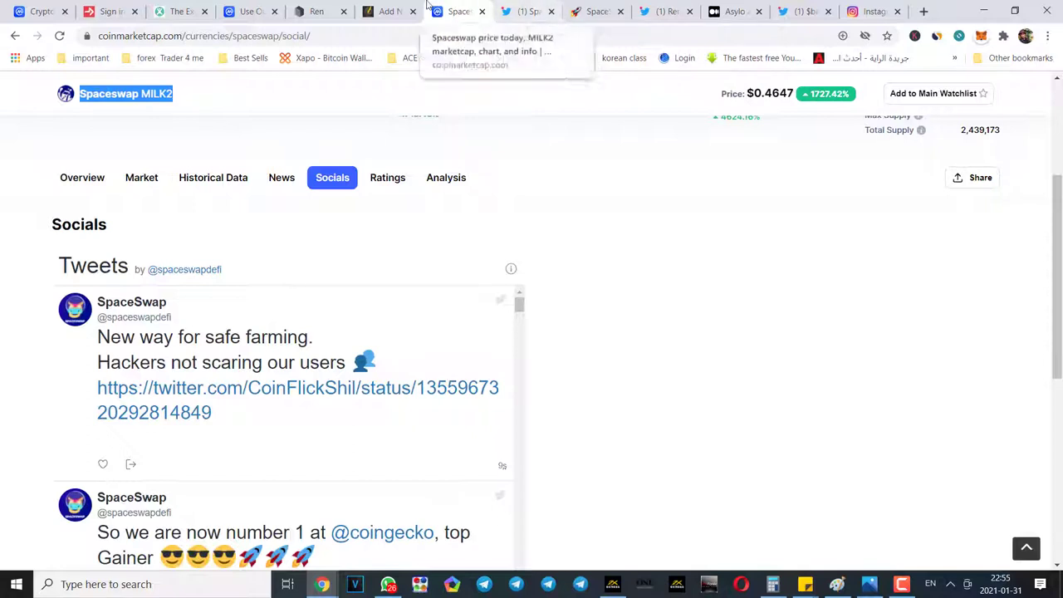
{"action": "left_click", "coordinate": [389, 11]}
{"action": "left_click", "coordinate": [361, 164]}
{"action": "key", "text": "ctrl+v"}
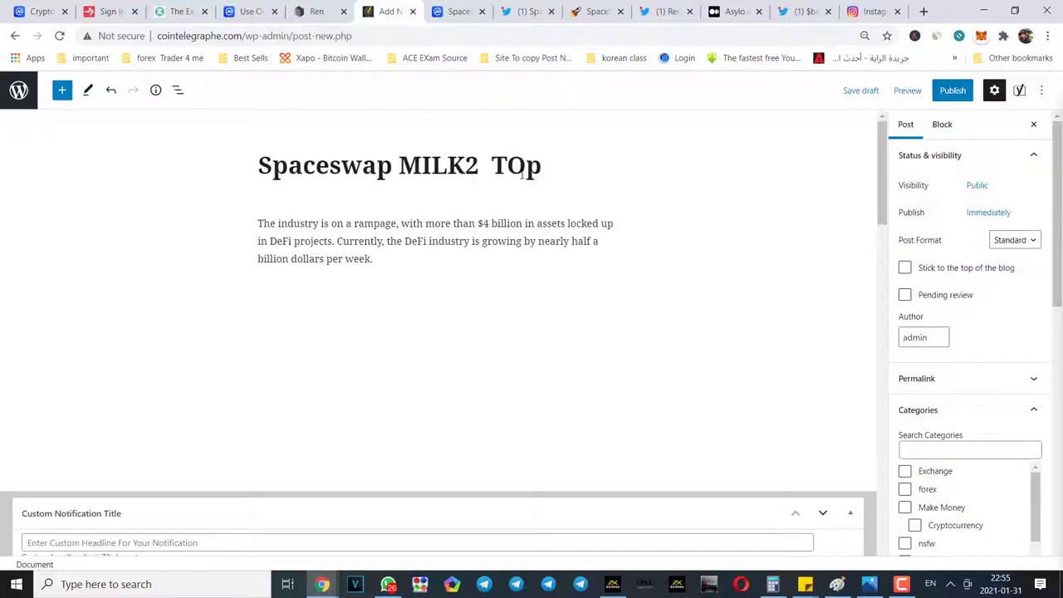
{"action": "type", "text": "TOP trending"}
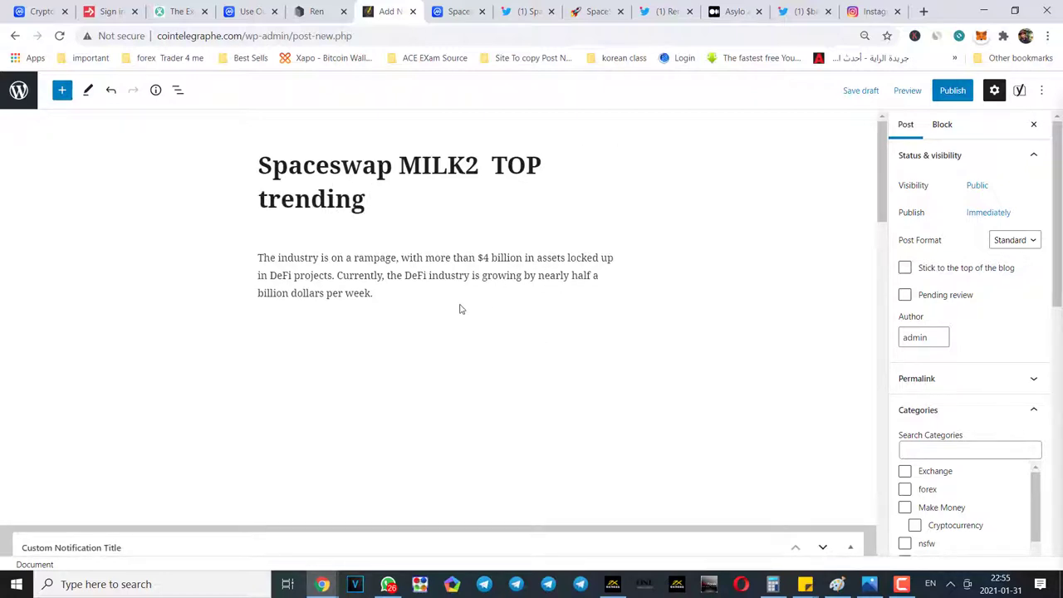
- Add two empty paragraphs below the pasted text in the post body
{"action": "left_click", "coordinate": [398, 299]}
{"action": "key", "text": "Return"}
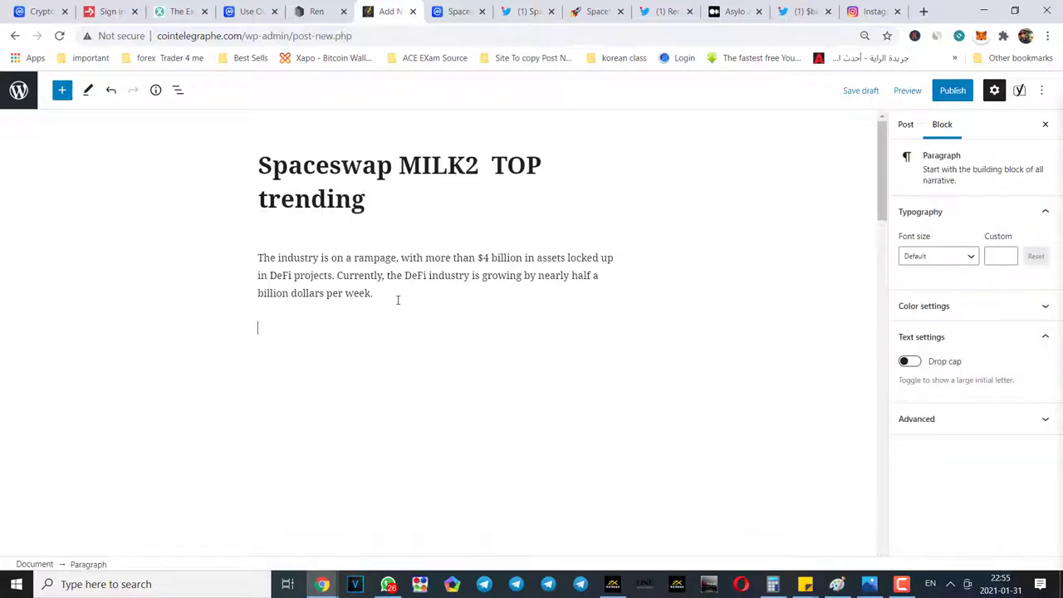
{"action": "key", "text": "Return"}
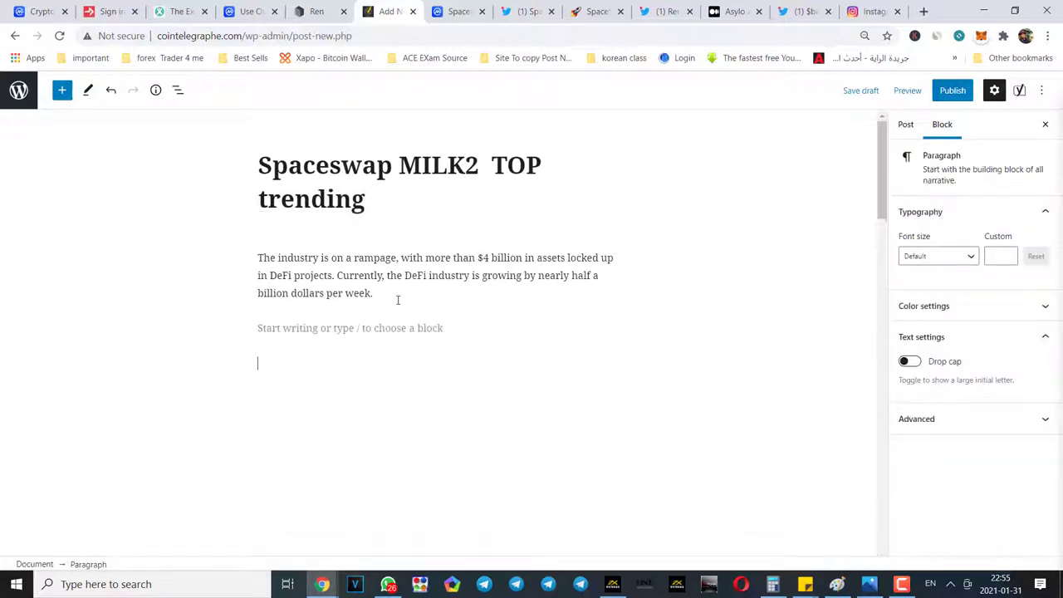
- Go back to SpaceSwap's pinned tweet on Twitter and look over its video and replies
{"action": "left_click", "coordinate": [440, 7]}
{"action": "left_click", "coordinate": [525, 10]}
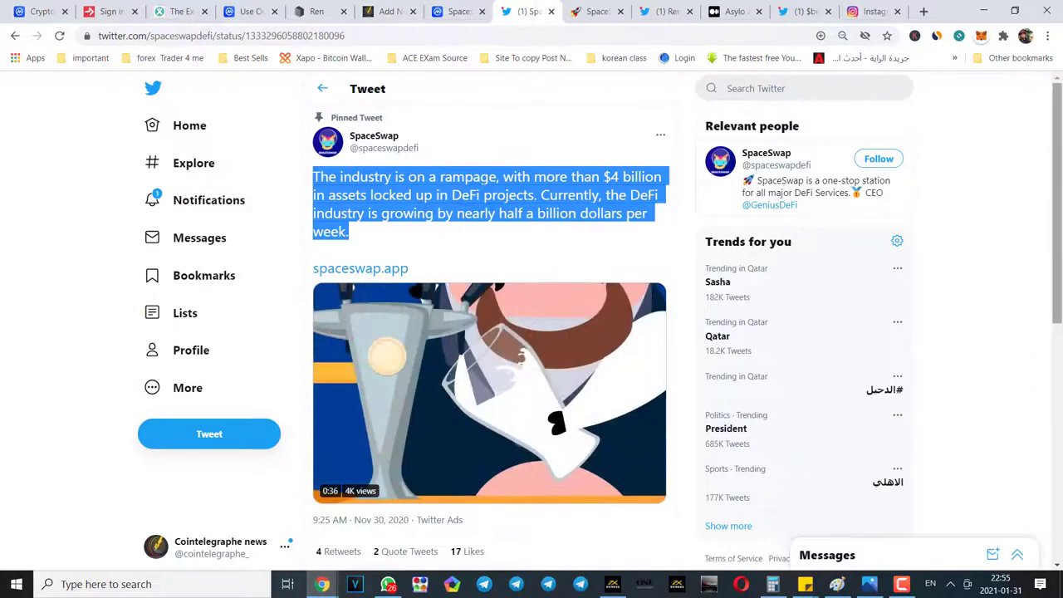
{"action": "scroll", "coordinate": [649, 267], "scroll_direction": "down", "scroll_amount": 4}
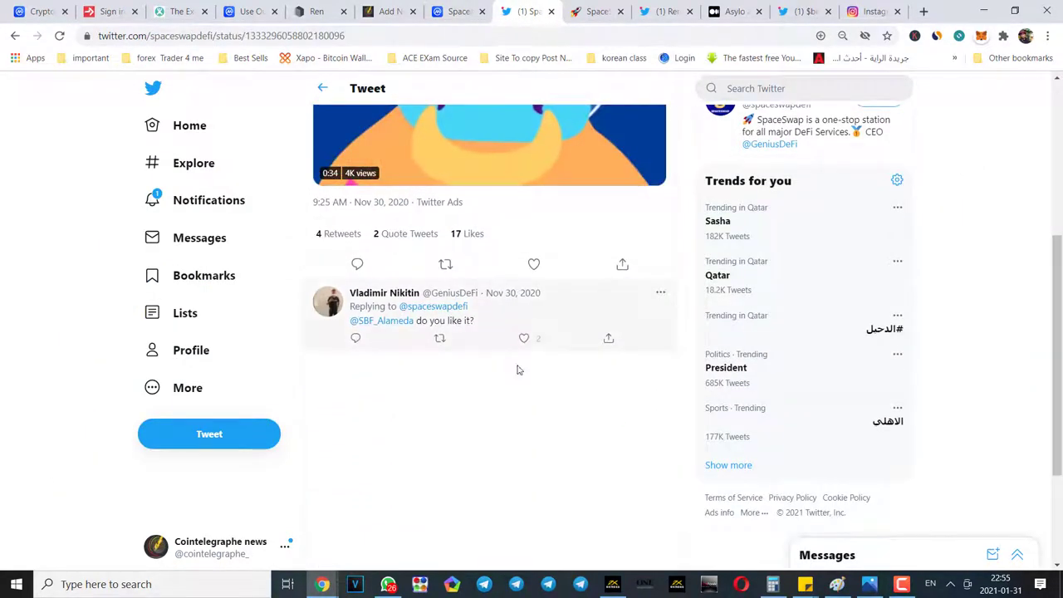
{"action": "scroll", "coordinate": [524, 416], "scroll_direction": "down", "scroll_amount": 2}
{"action": "scroll", "coordinate": [285, 492], "scroll_direction": "up", "scroll_amount": 6}
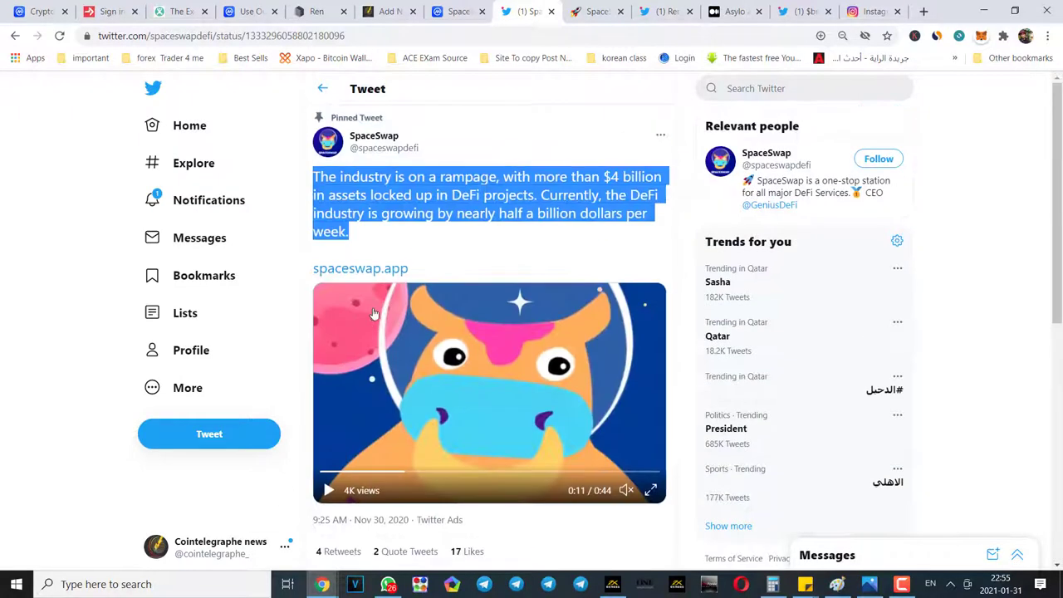
- Open SpaceSwap's Twitter profile from the pinned tweet and look through its recent tweets for post content
{"action": "left_click", "coordinate": [363, 143]}
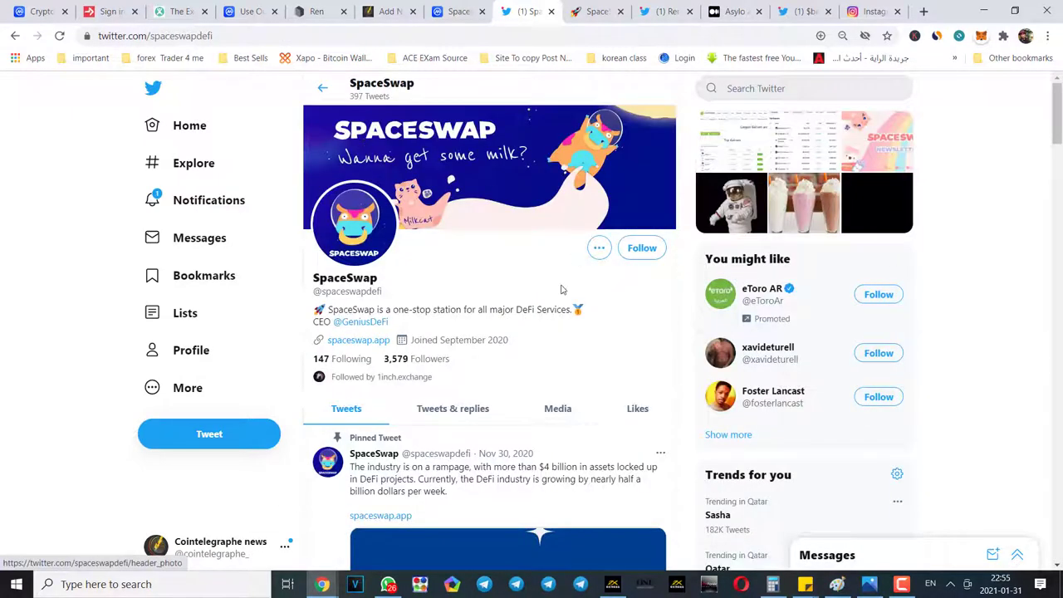
{"action": "scroll", "coordinate": [508, 332], "scroll_direction": "down", "scroll_amount": 4}
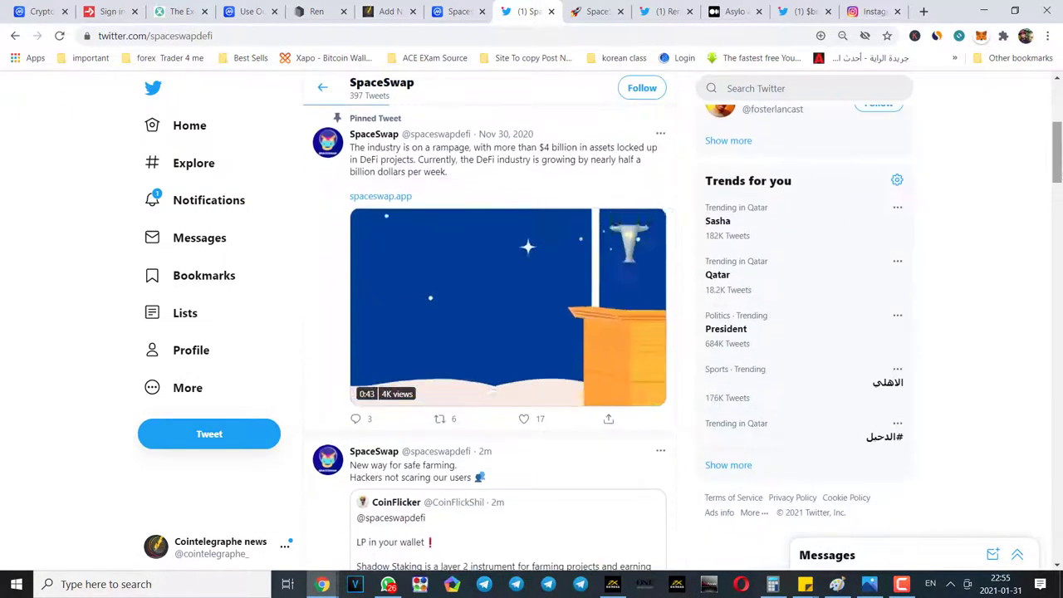
{"action": "left_click_drag", "start_coordinate": [1058, 166], "coordinate": [1022, 256]}
{"action": "scroll", "coordinate": [1060, 282], "scroll_direction": "down", "scroll_amount": 4}
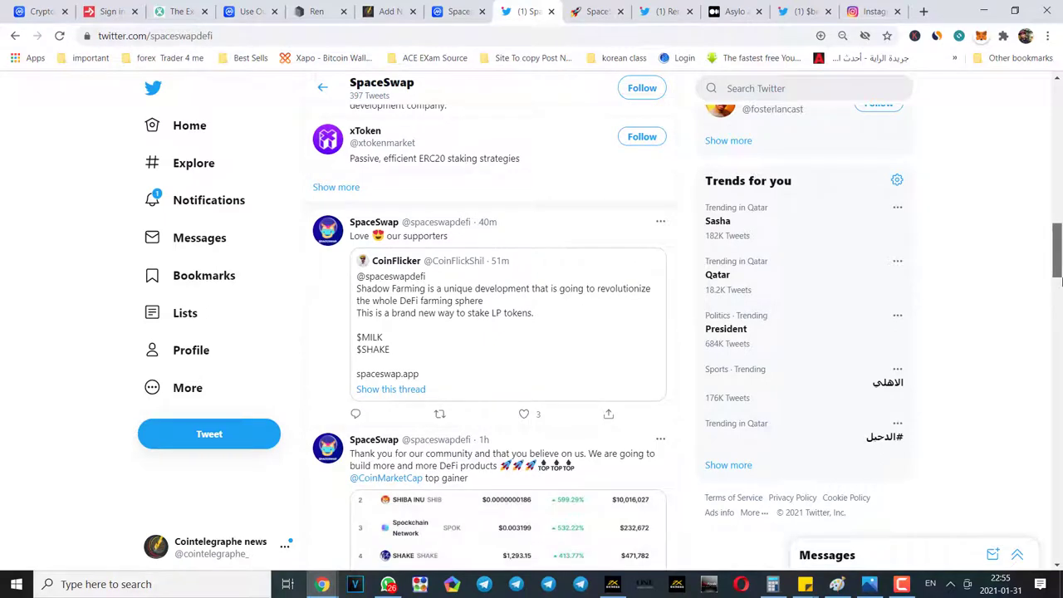
{"action": "left_click_drag", "start_coordinate": [1061, 282], "coordinate": [1060, 311]}
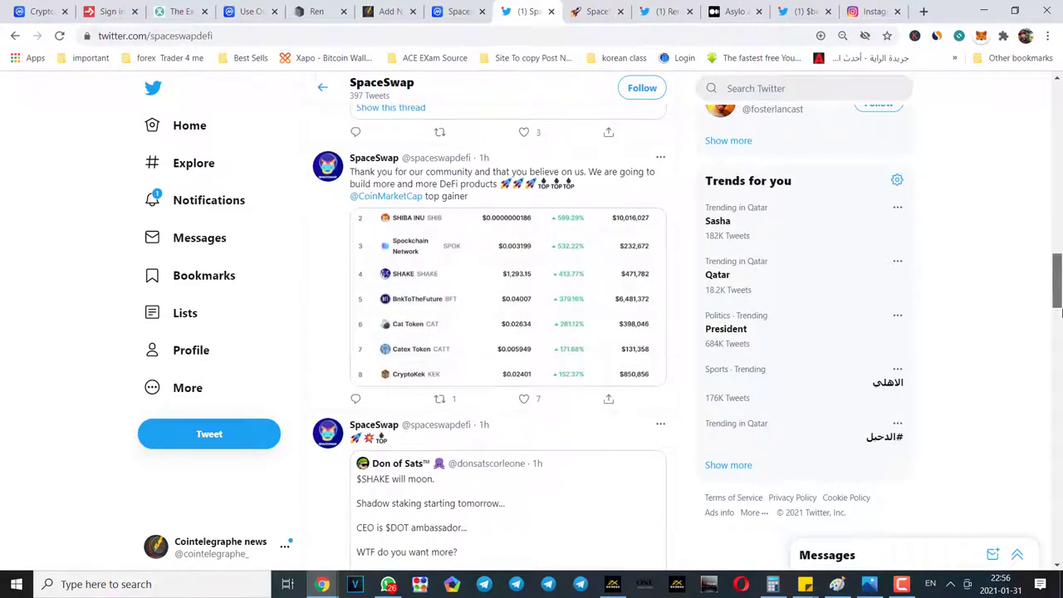
{"action": "left_click_drag", "start_coordinate": [1061, 311], "coordinate": [1061, 362]}
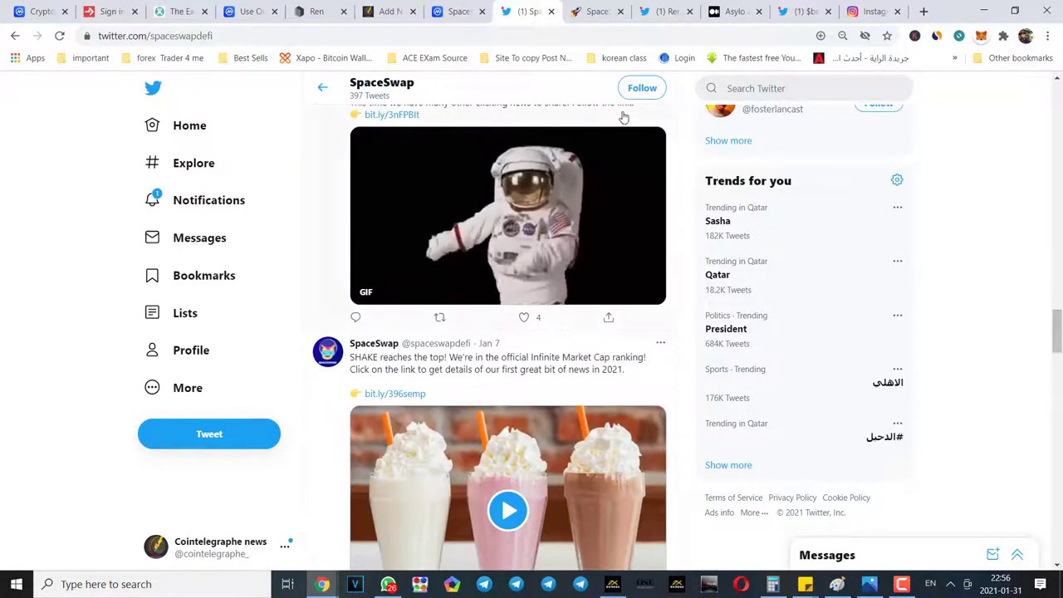
- Return to the coin's CoinMarketCap page, open its community link and check the tweets in the Socials section
{"action": "left_click", "coordinate": [457, 11]}
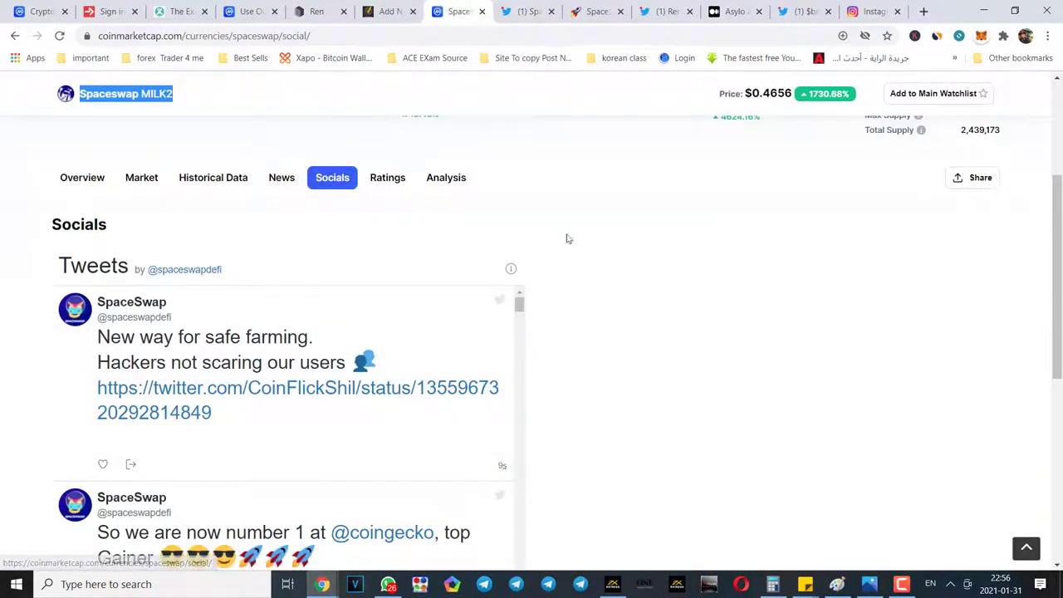
{"action": "scroll", "coordinate": [568, 238], "scroll_direction": "up", "scroll_amount": 3}
{"action": "left_click", "coordinate": [275, 283]}
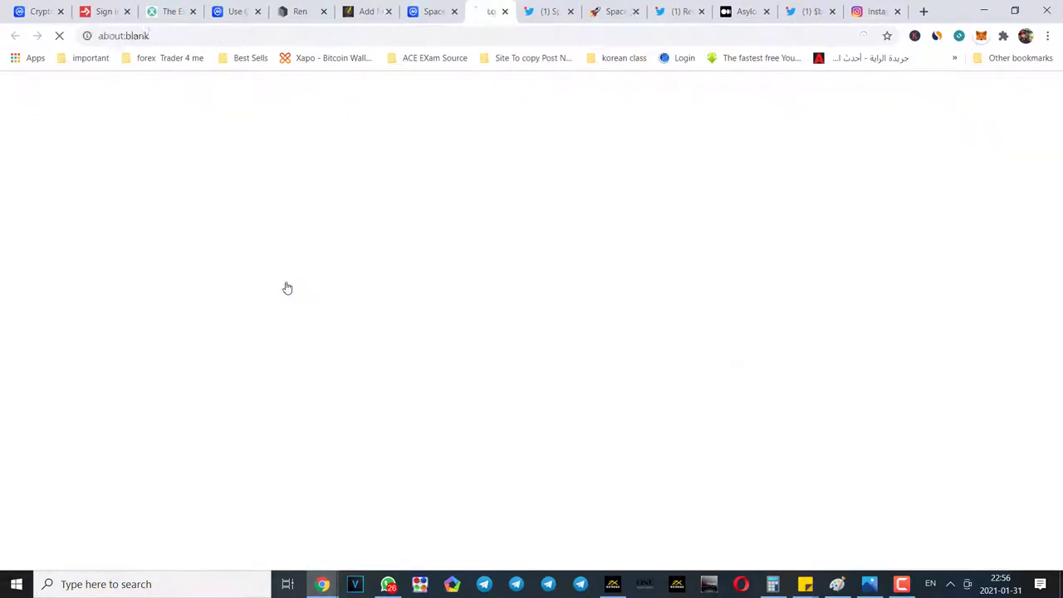
{"action": "left_click", "coordinate": [435, 5]}
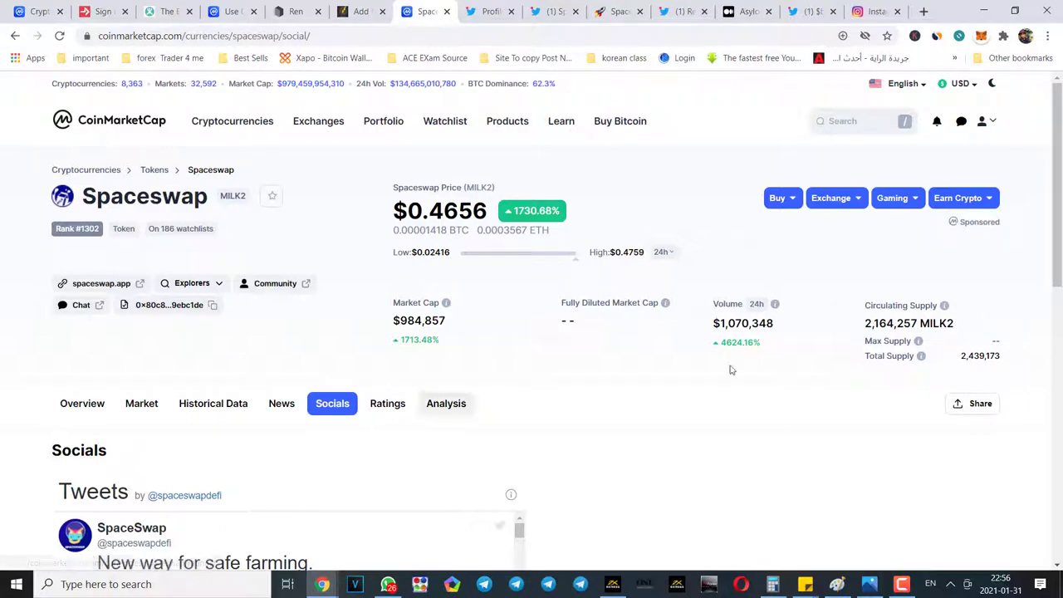
{"action": "left_click_drag", "start_coordinate": [1057, 184], "coordinate": [1057, 318]}
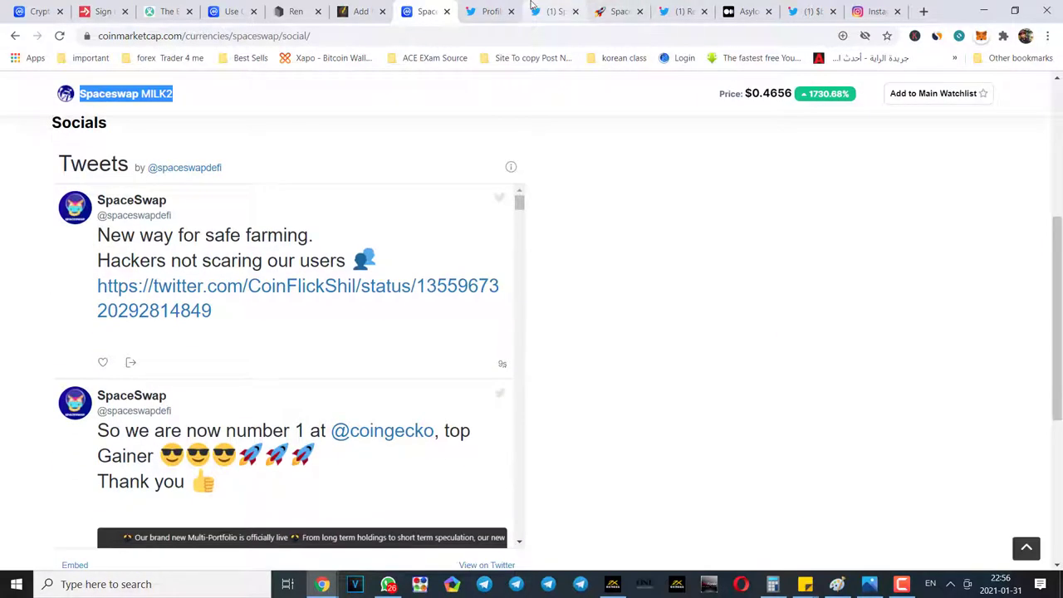
- Find the SpaceSwap AMA Session image in the December tweets on Twitter and save it to the Desktop as "Spaceswap MILK2"
{"action": "left_click", "coordinate": [554, 10]}
{"action": "scroll", "coordinate": [600, 291], "scroll_direction": "down", "scroll_amount": 10}
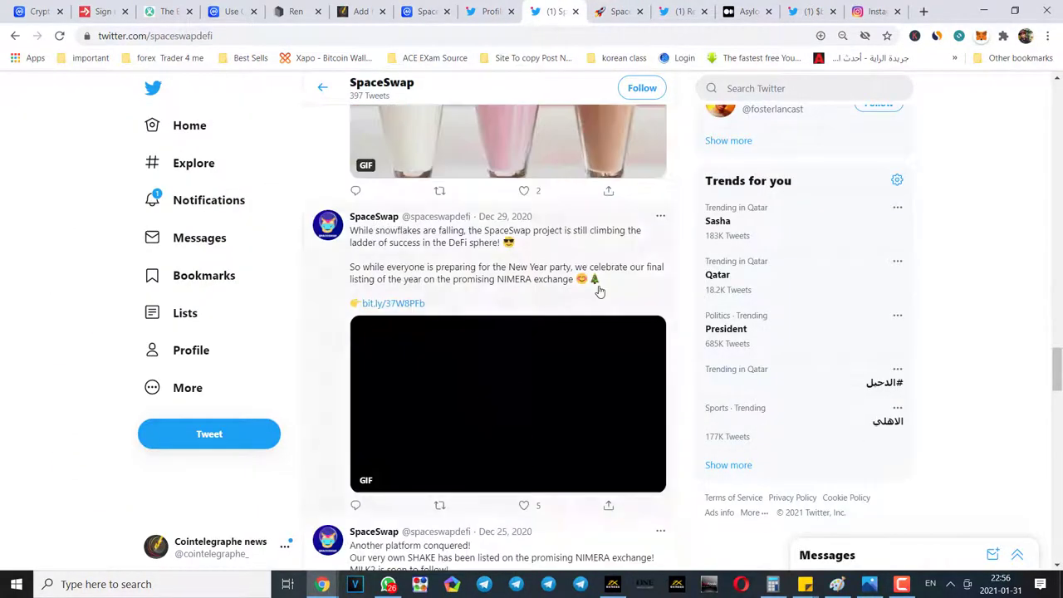
{"action": "scroll", "coordinate": [470, 372], "scroll_direction": "down", "scroll_amount": 10}
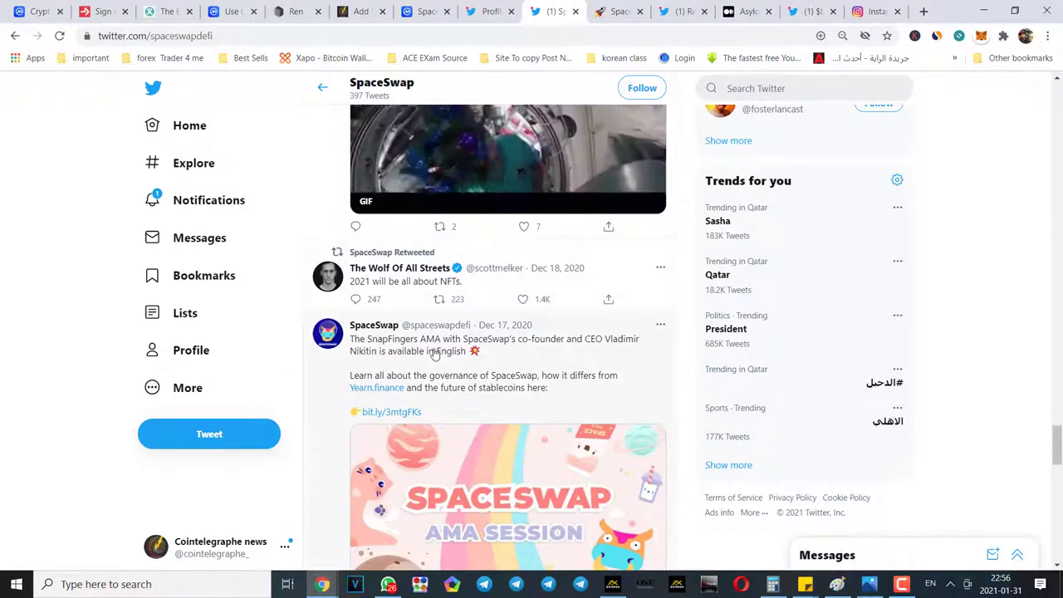
{"action": "scroll", "coordinate": [539, 411], "scroll_direction": "down", "scroll_amount": 5}
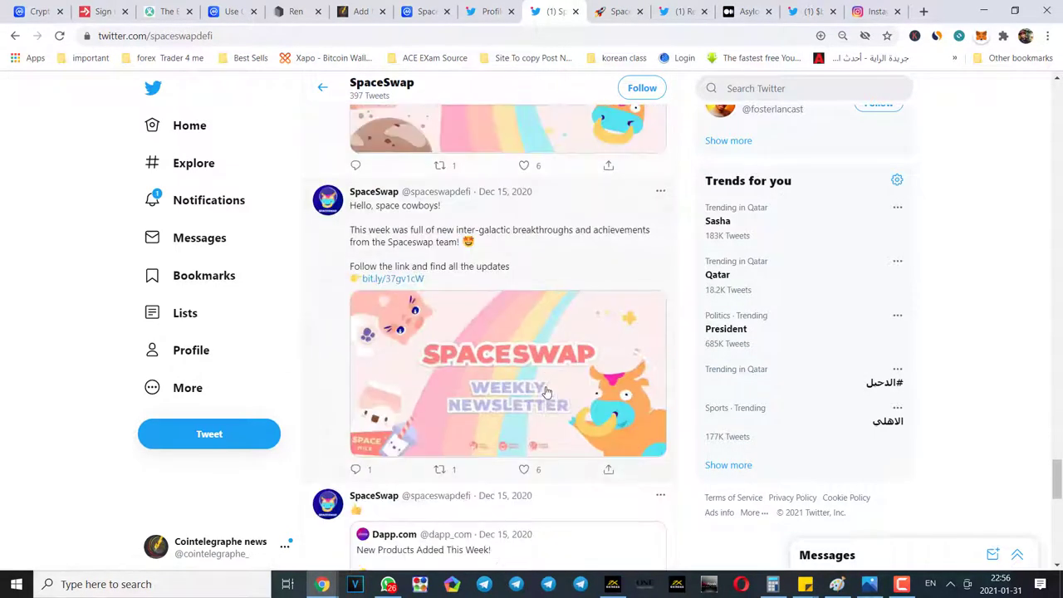
{"action": "left_click", "coordinate": [512, 145]}
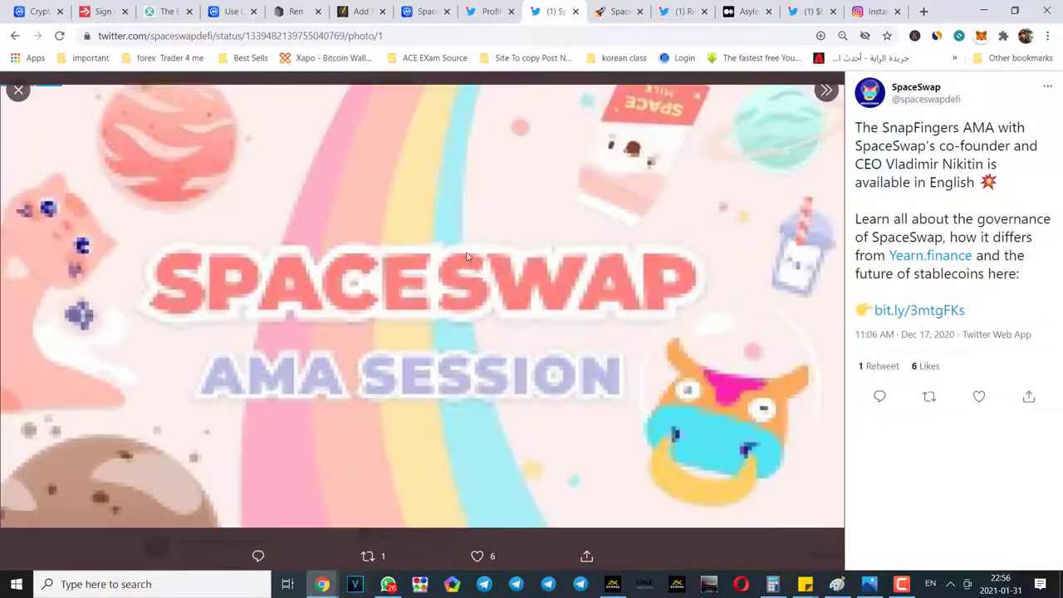
{"action": "right_click", "coordinate": [442, 322]}
{"action": "left_click", "coordinate": [501, 353]}
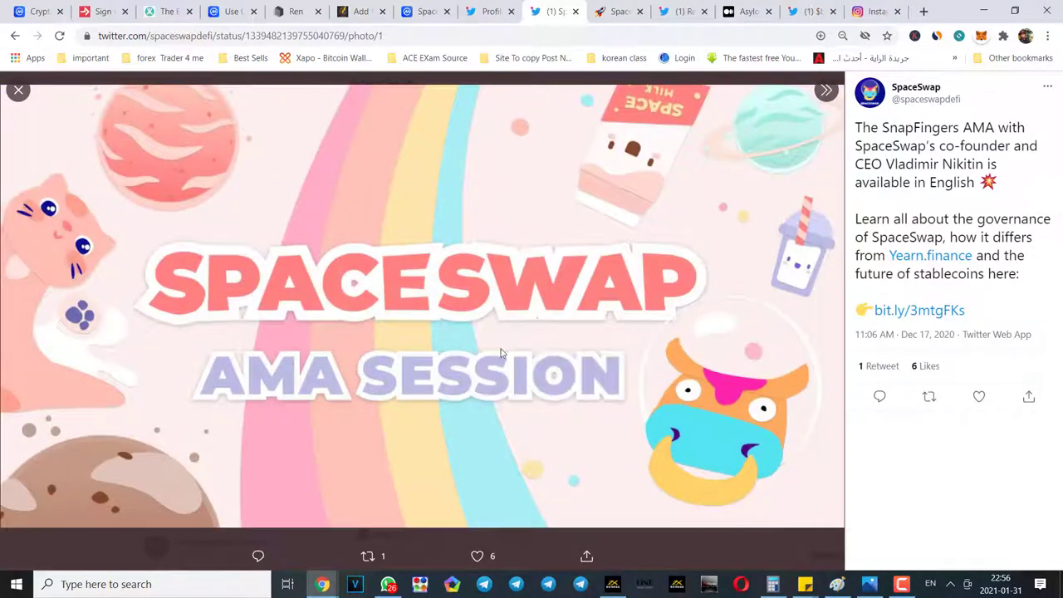
{"action": "type", "text": "22"}
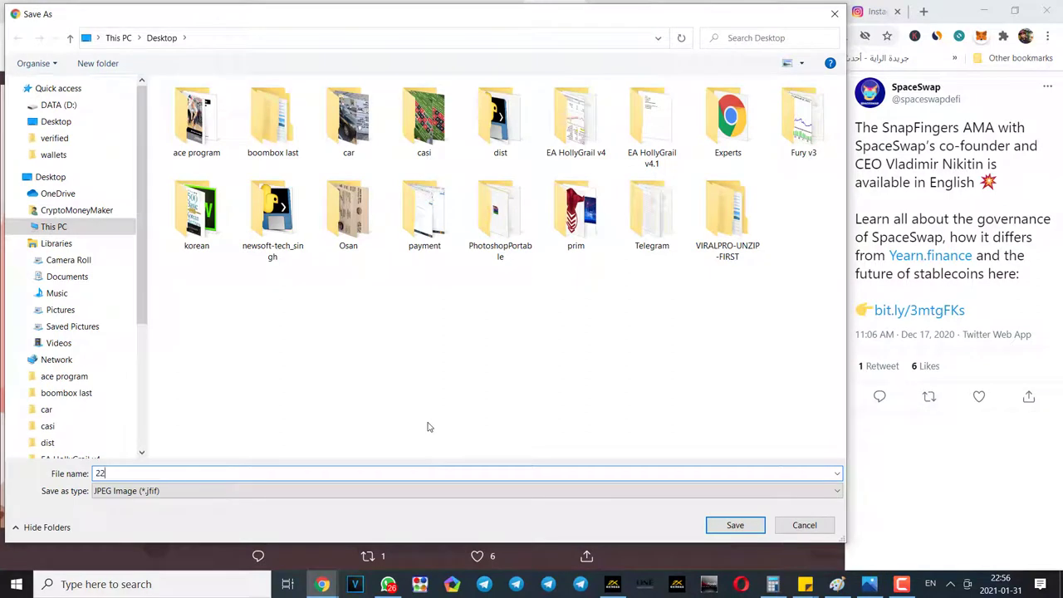
{"action": "left_click", "coordinate": [66, 121]}
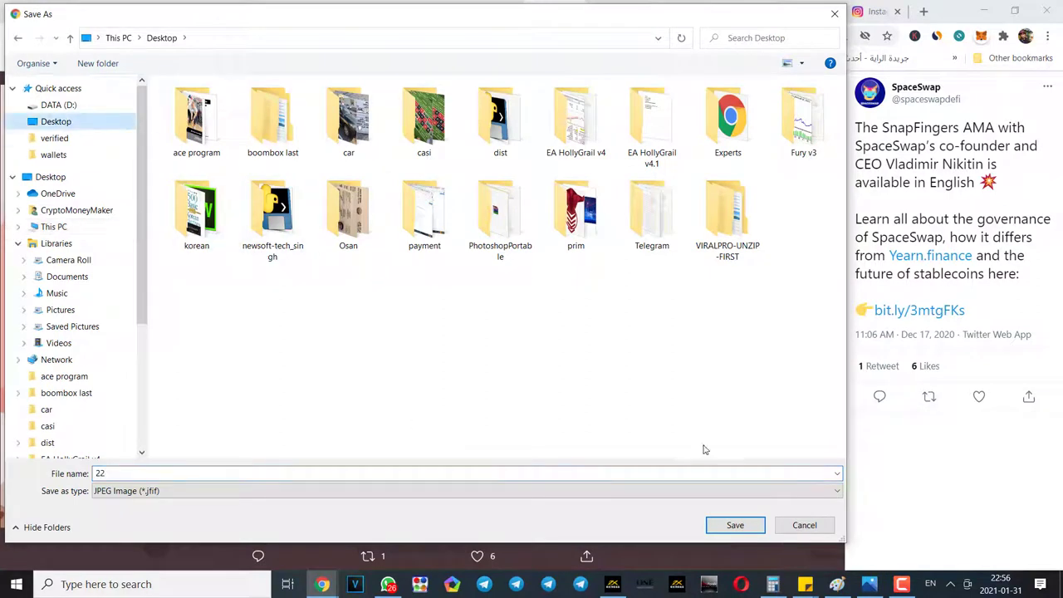
{"action": "left_click", "coordinate": [279, 474]}
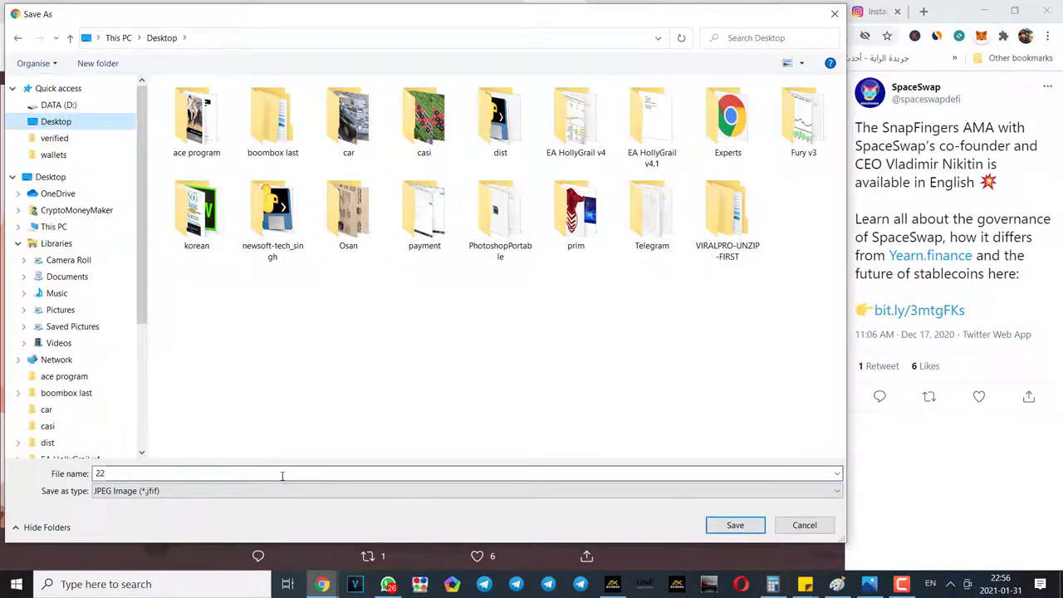
{"action": "left_click", "coordinate": [721, 525]}
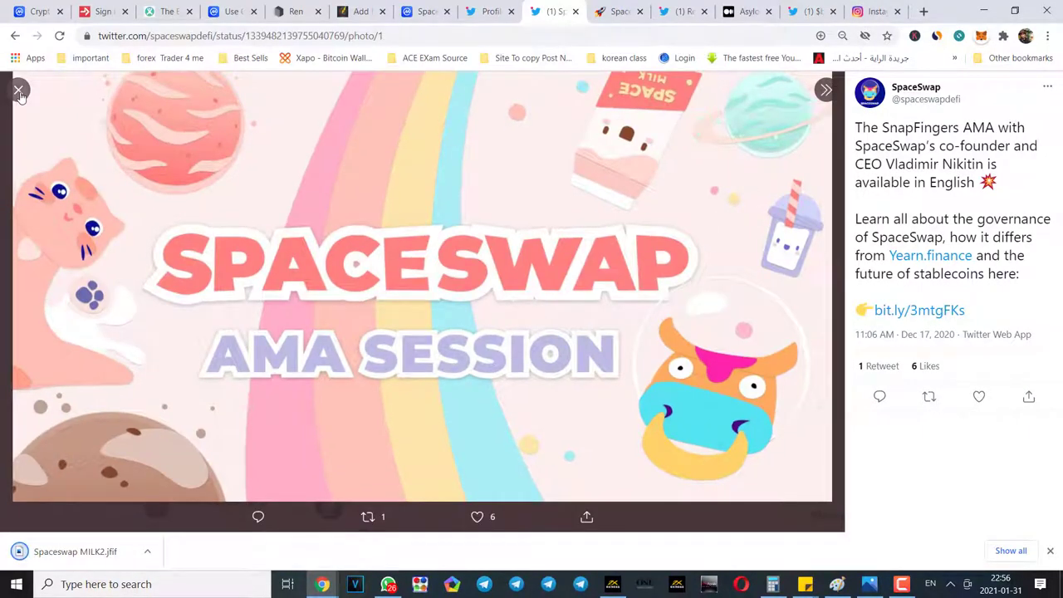
- Close the image, examine the quoted Dapp.com tweet "New Products Added This Week!" with its replies, and return to SpaceSwap's profile
{"action": "left_click", "coordinate": [18, 90]}
{"action": "scroll", "coordinate": [515, 382], "scroll_direction": "down", "scroll_amount": 5}
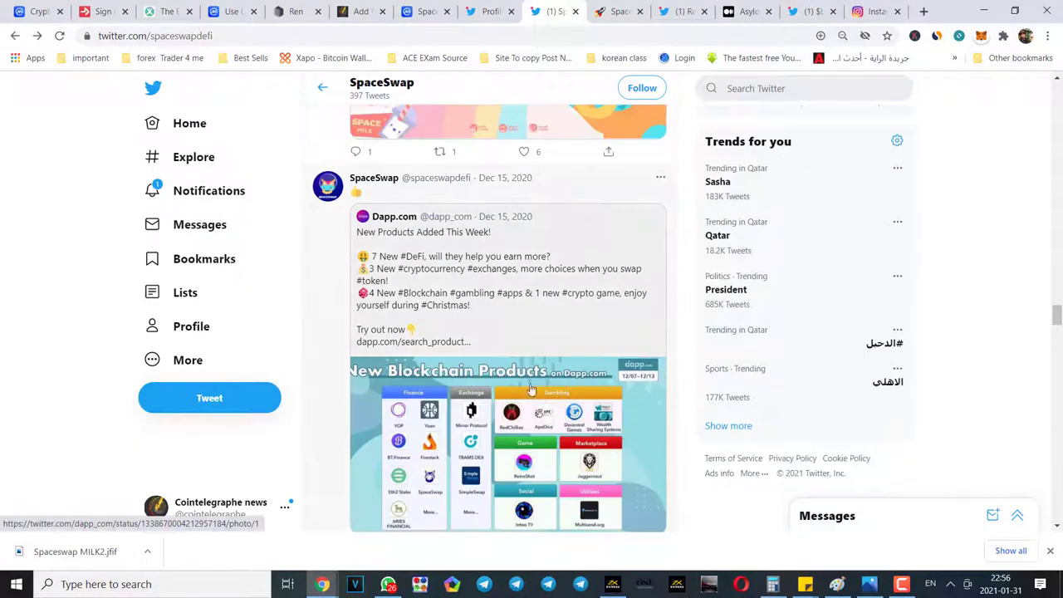
{"action": "left_click", "coordinate": [515, 308]}
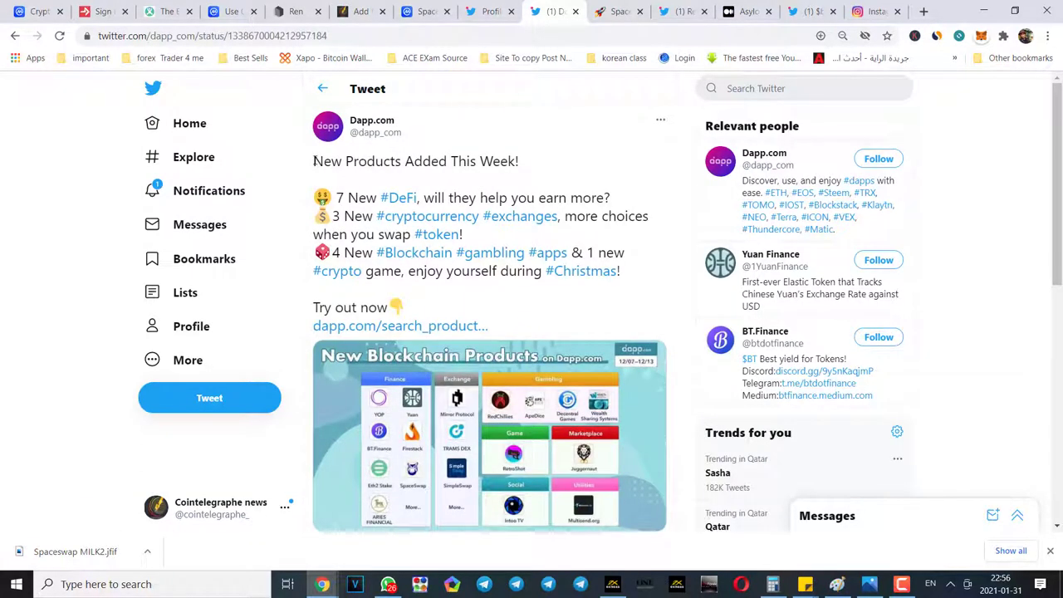
{"action": "left_click_drag", "start_coordinate": [314, 161], "coordinate": [627, 293]}
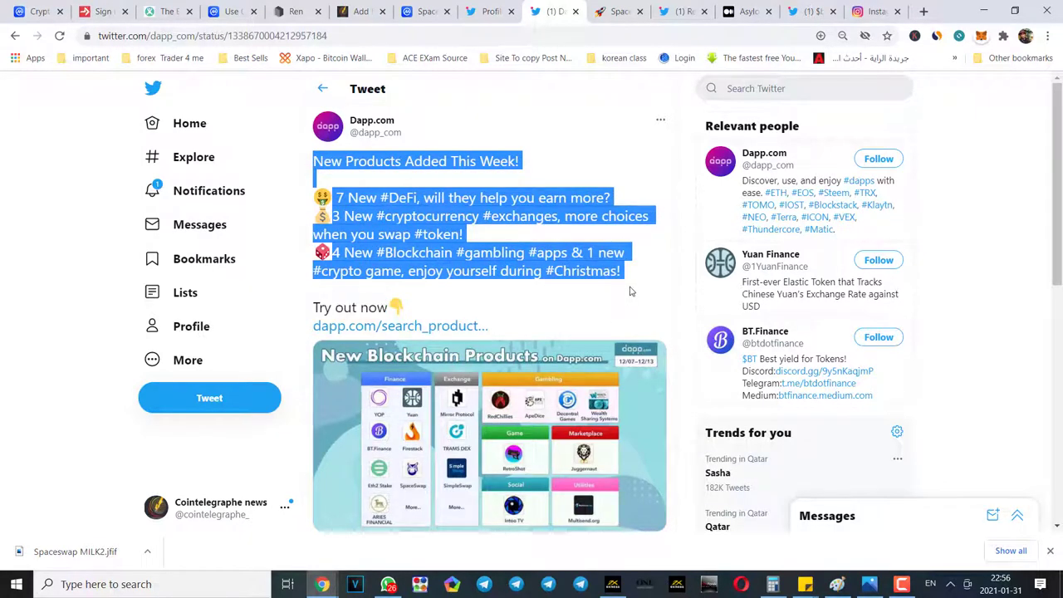
{"action": "left_click", "coordinate": [629, 291]}
{"action": "scroll", "coordinate": [657, 265], "scroll_direction": "down", "scroll_amount": 5}
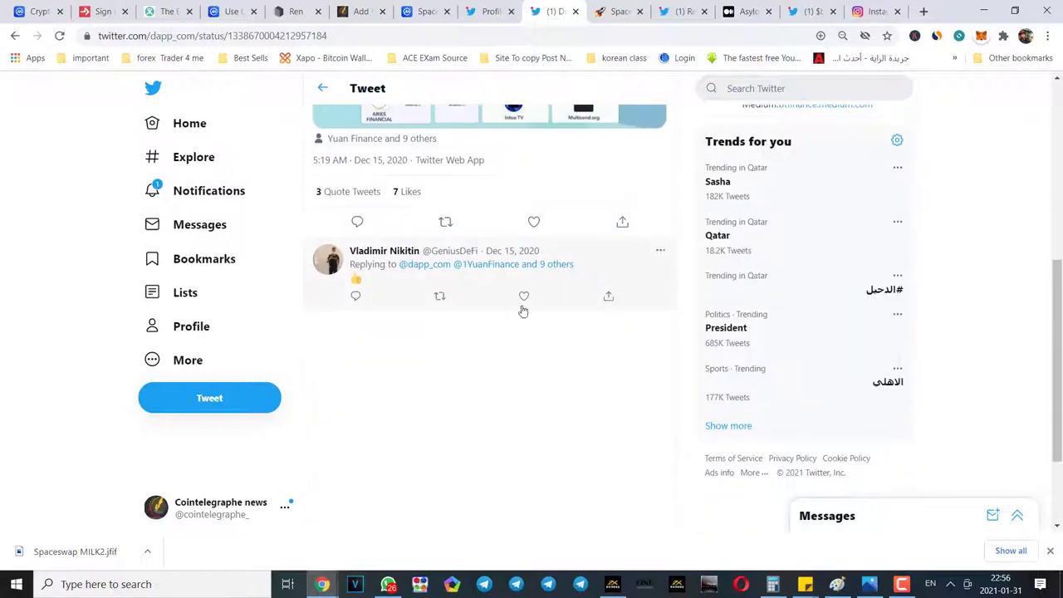
{"action": "scroll", "coordinate": [453, 328], "scroll_direction": "up", "scroll_amount": 4}
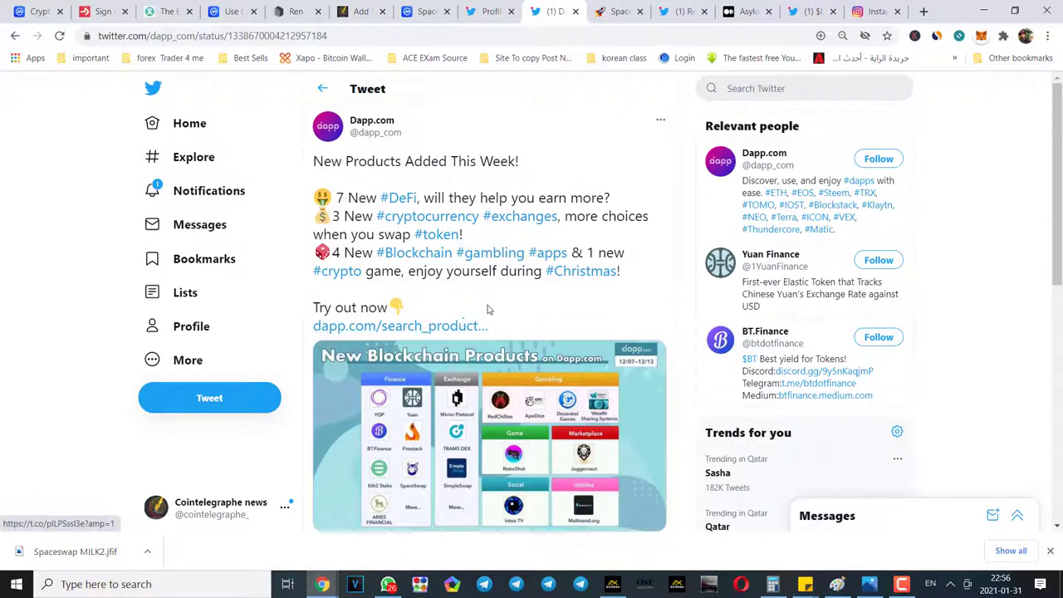
{"action": "left_click", "coordinate": [323, 88]}
- Look through SpaceSwap's older December tweets and the profile description for more text to use
{"action": "scroll", "coordinate": [487, 277], "scroll_direction": "down", "scroll_amount": 8}
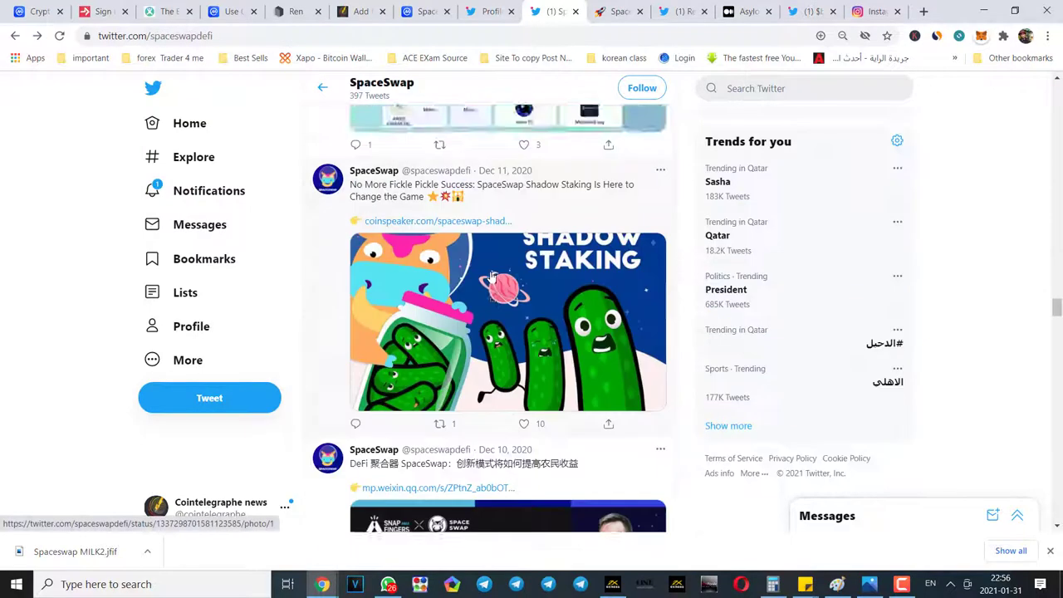
{"action": "scroll", "coordinate": [494, 277], "scroll_direction": "down", "scroll_amount": 10}
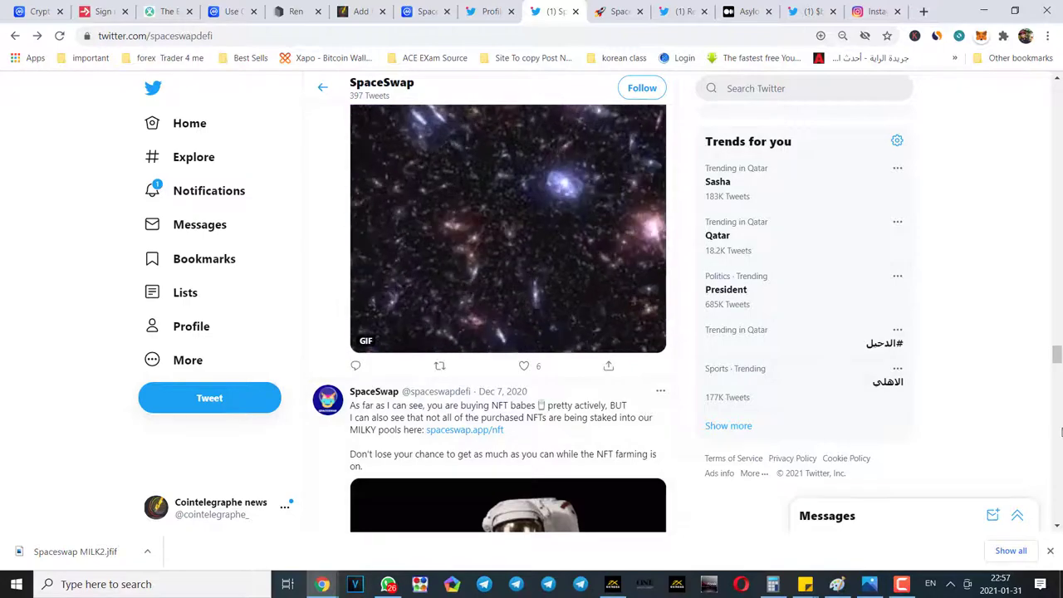
{"action": "left_click", "coordinate": [1057, 376]}
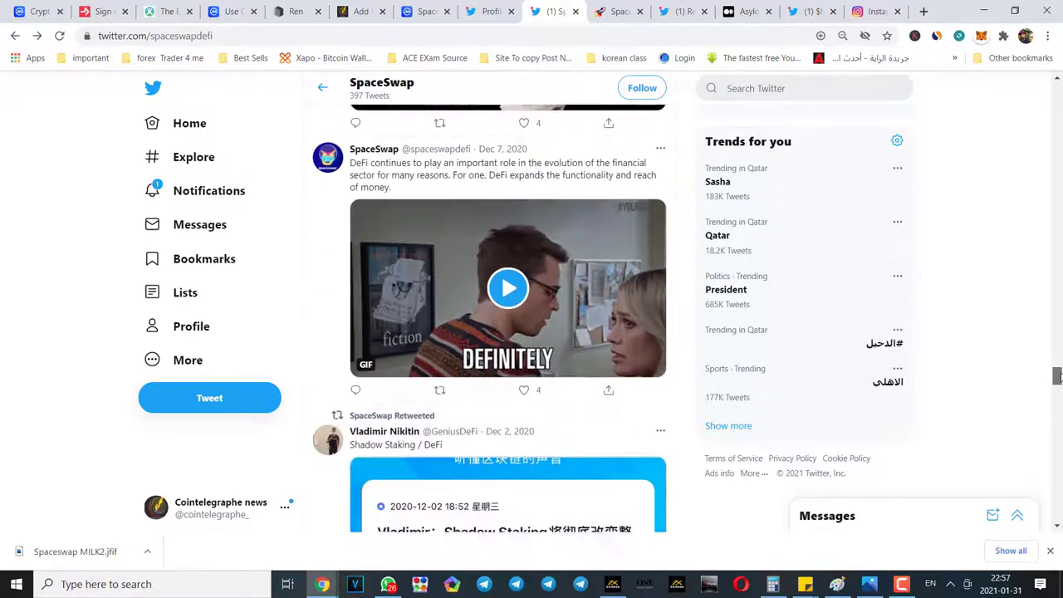
{"action": "scroll", "coordinate": [856, 288], "scroll_direction": "down", "scroll_amount": 1}
{"action": "scroll", "coordinate": [548, 318], "scroll_direction": "down", "scroll_amount": 4}
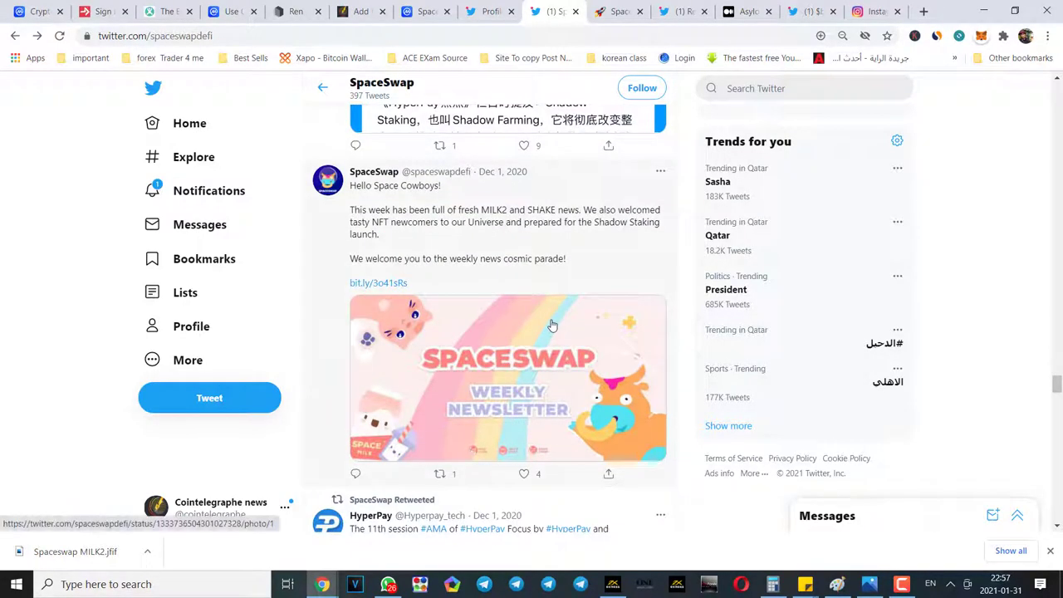
{"action": "scroll", "coordinate": [249, 190], "scroll_direction": "up", "scroll_amount": 15}
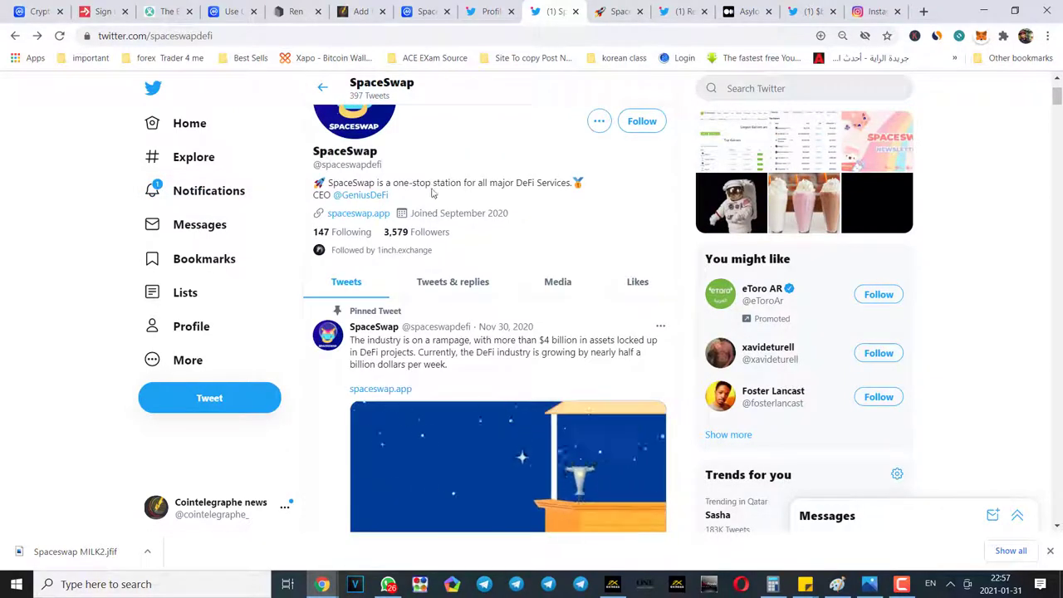
{"action": "mouse_move", "coordinate": [373, 199]}
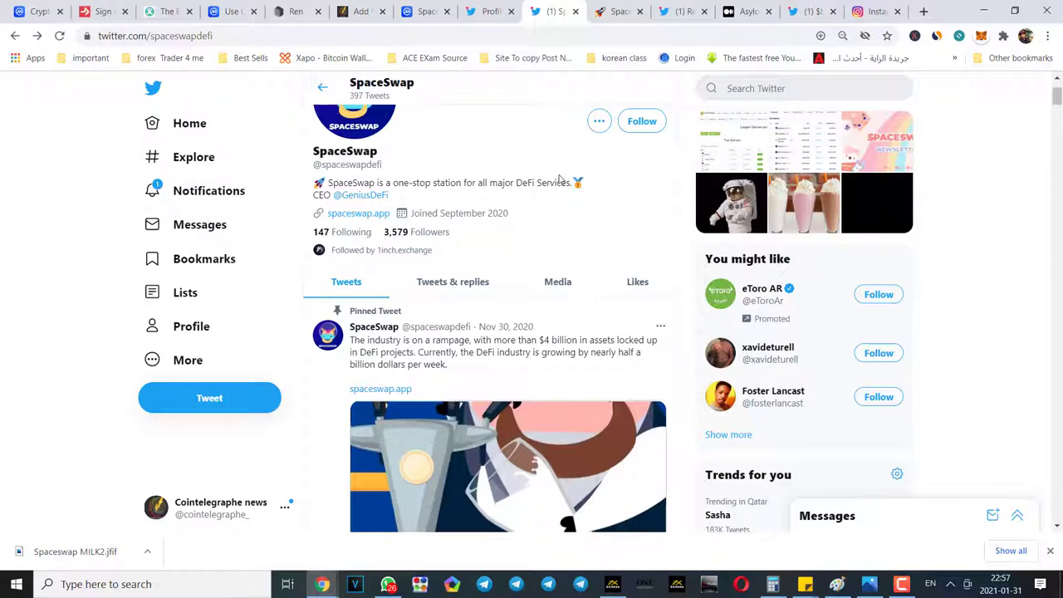
- Copy the MILK token risk disclaimer from spaceswap.app and paste it below the first paragraph of the WordPress post
{"action": "left_click", "coordinate": [620, 8]}
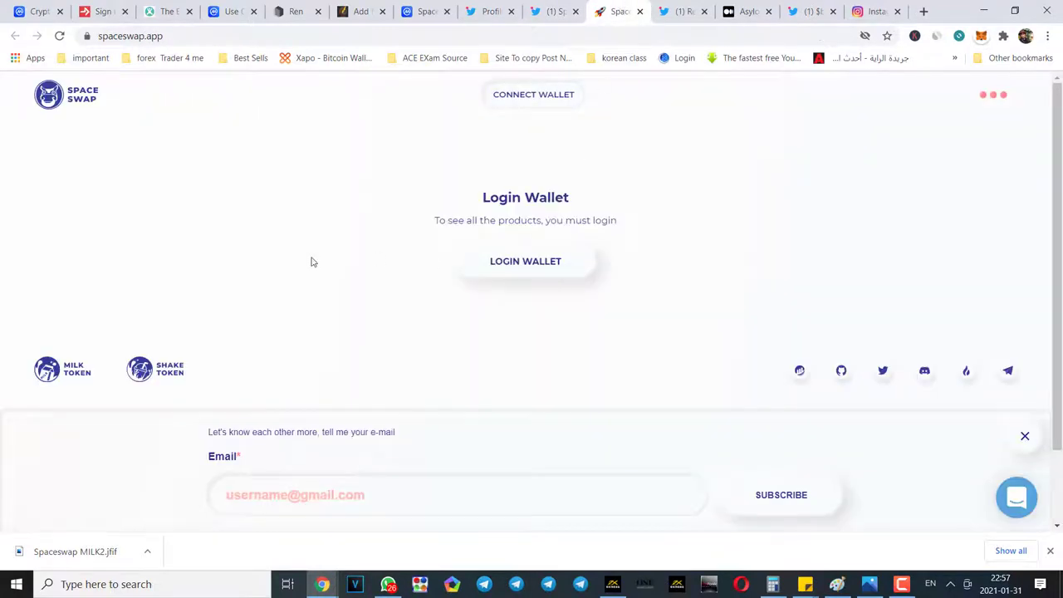
{"action": "scroll", "coordinate": [499, 316], "scroll_direction": "down", "scroll_amount": 1}
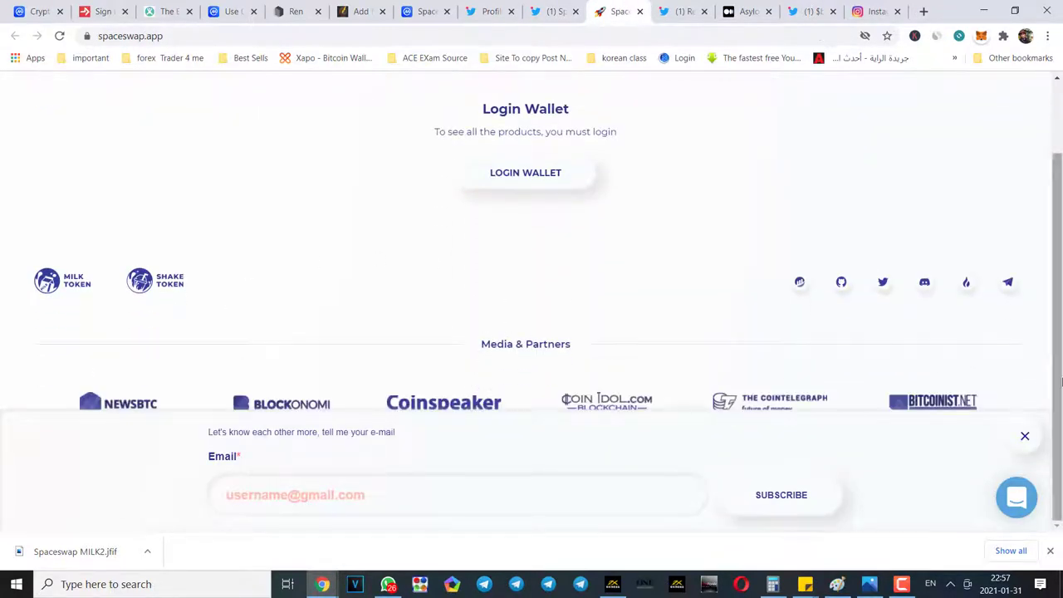
{"action": "left_click", "coordinate": [1024, 435]}
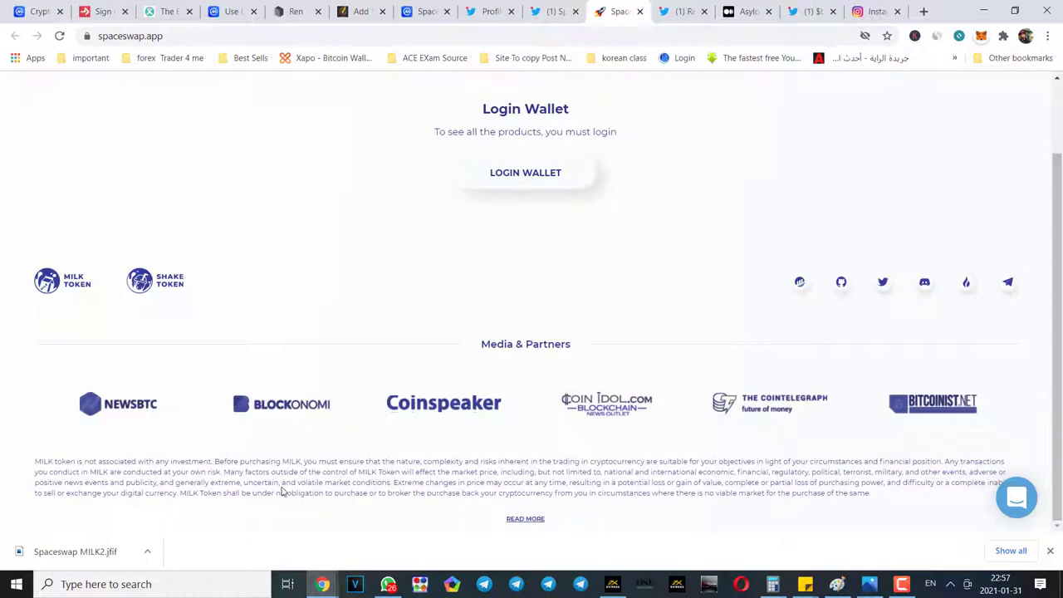
{"action": "left_click_drag", "start_coordinate": [36, 462], "coordinate": [912, 495]}
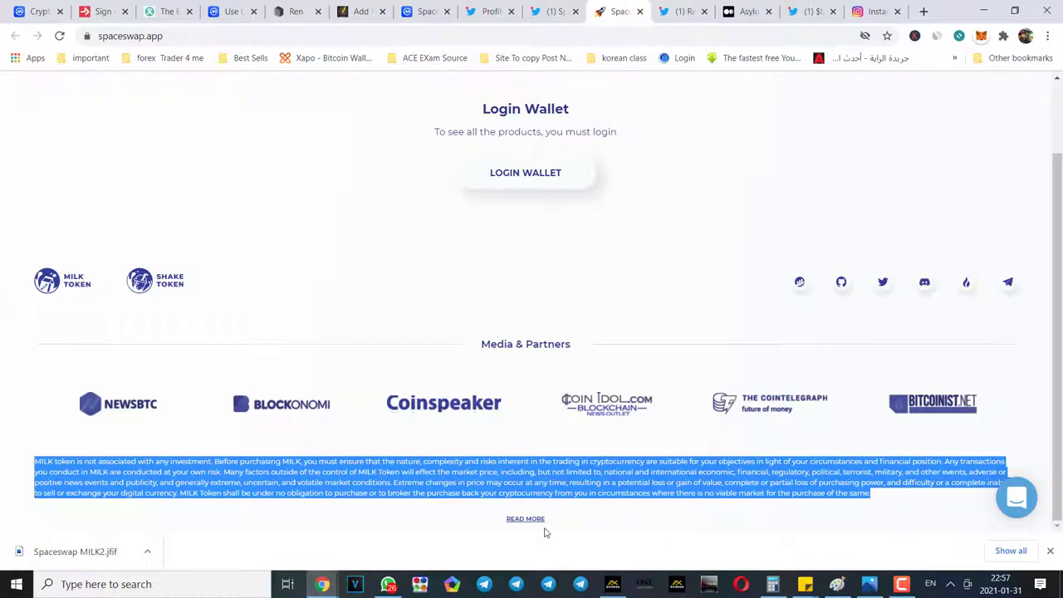
{"action": "left_click", "coordinate": [541, 521]}
{"action": "left_click", "coordinate": [365, 11]}
{"action": "key", "text": "ctrl+v"}
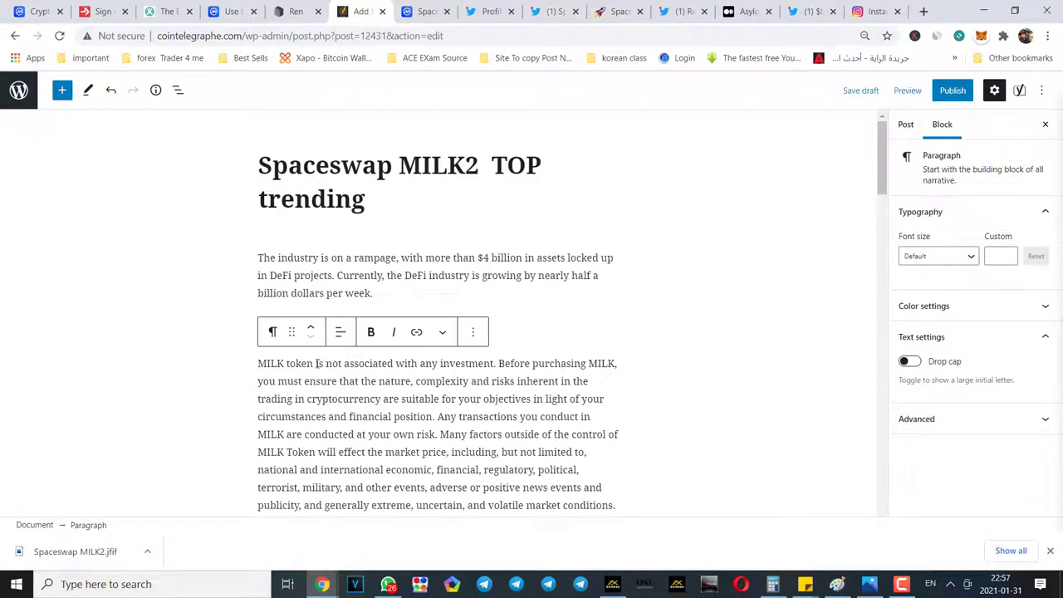
- Copy the words "MILK token" from the disclaimer and add the line "#MILK token" above that paragraph
{"action": "left_click_drag", "start_coordinate": [316, 363], "coordinate": [258, 363]}
{"action": "key", "text": "ctrl+c"}
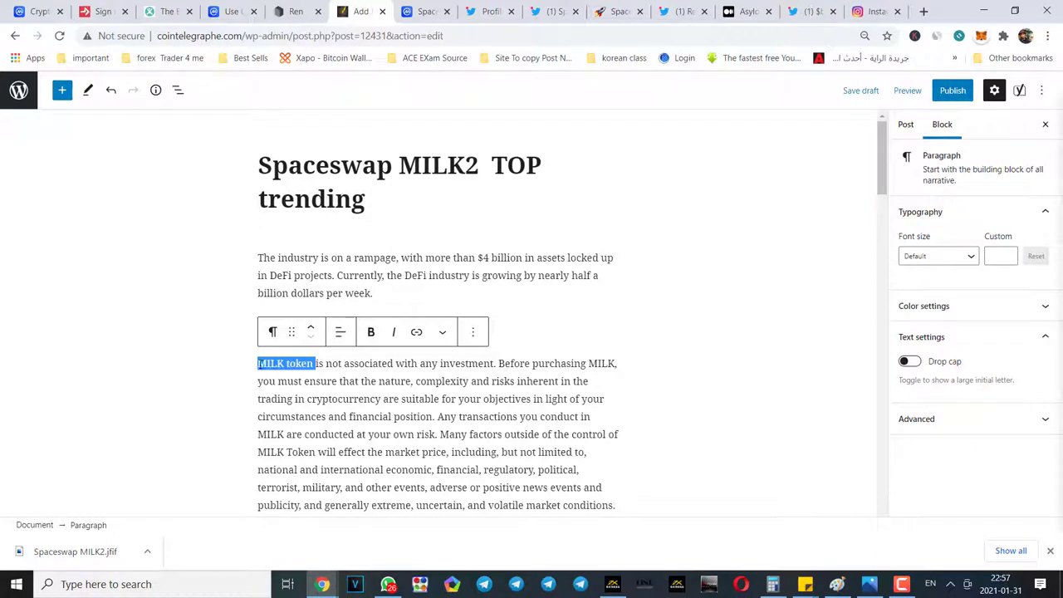
{"action": "left_click", "coordinate": [527, 320]}
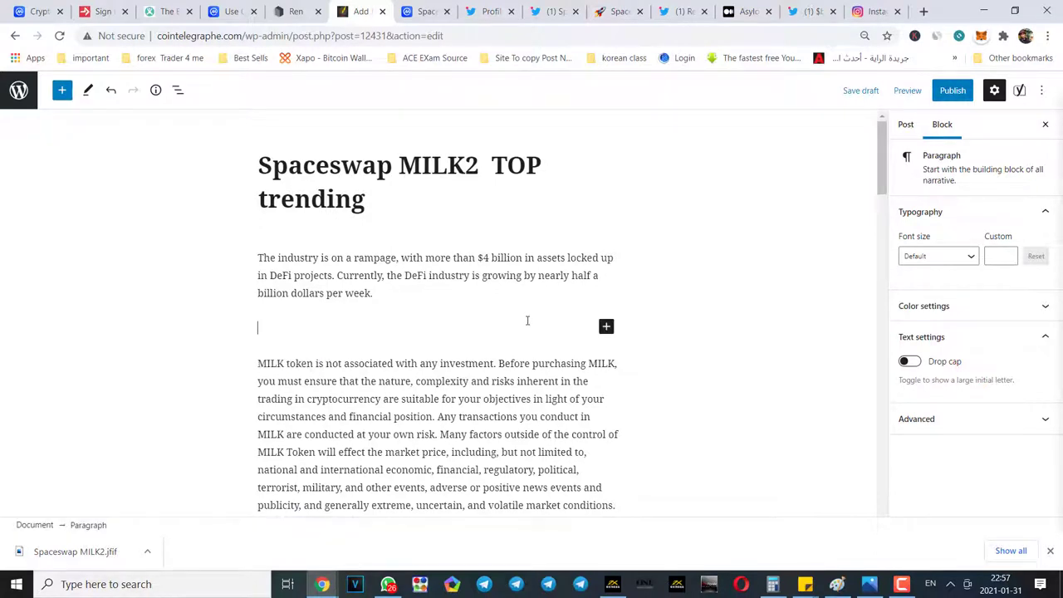
{"action": "type", "text": "#"}
{"action": "key", "text": "ctrl+v"}
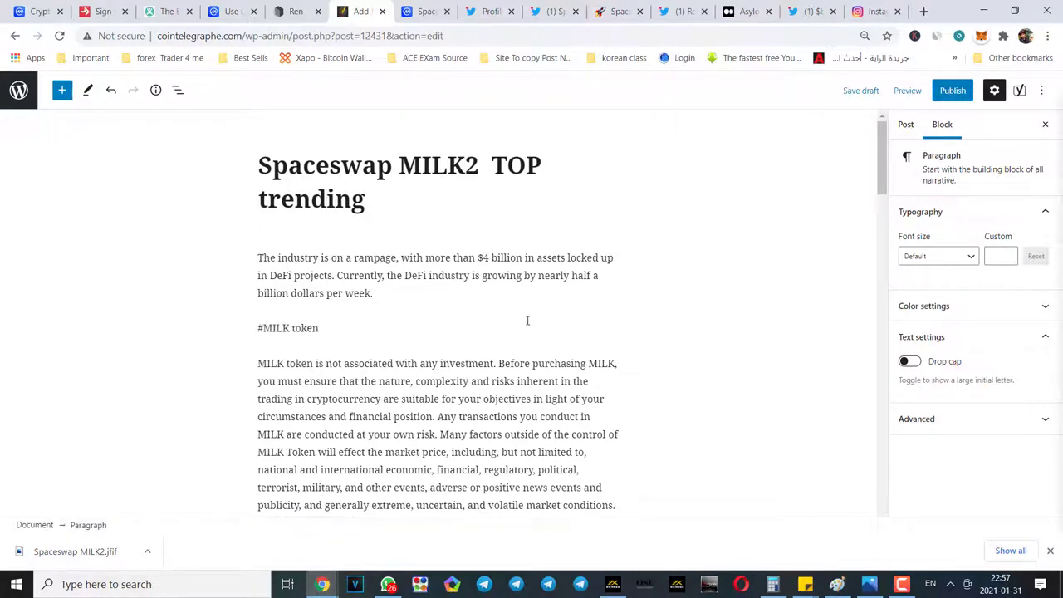
{"action": "left_click", "coordinate": [544, 359]}
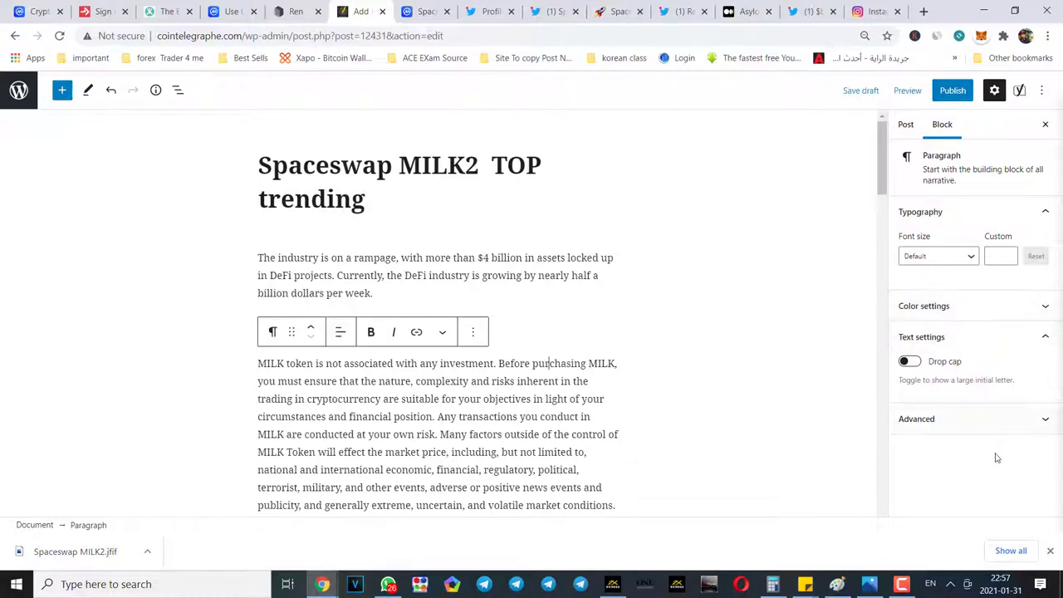
- Enable the Keep Hot option in the post's Boombox Post Advanced Fields settings
{"action": "left_click", "coordinate": [1038, 422]}
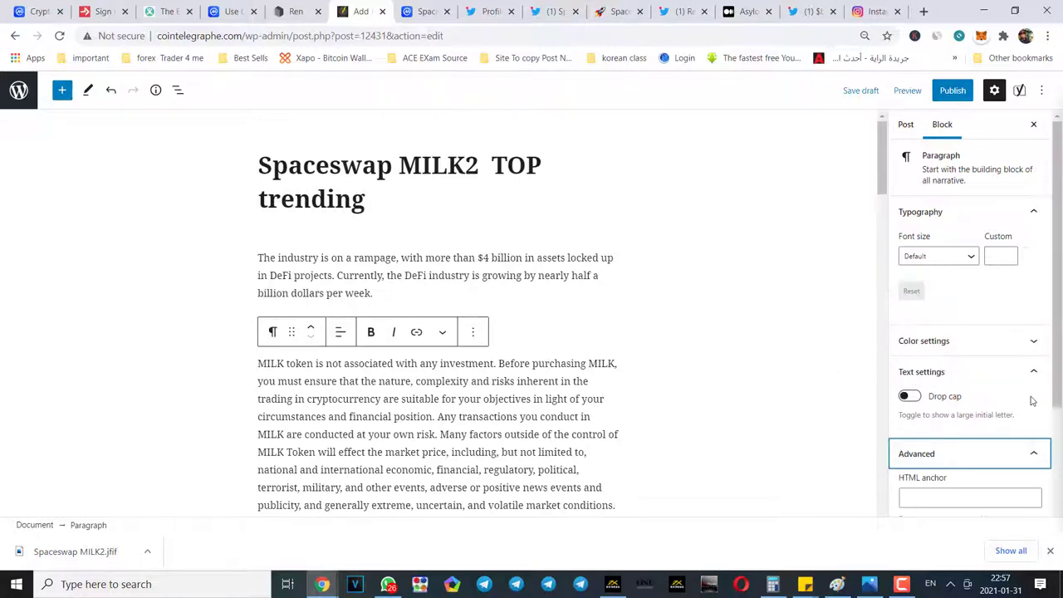
{"action": "scroll", "coordinate": [997, 333], "scroll_direction": "up", "scroll_amount": 5}
{"action": "left_click", "coordinate": [662, 185]}
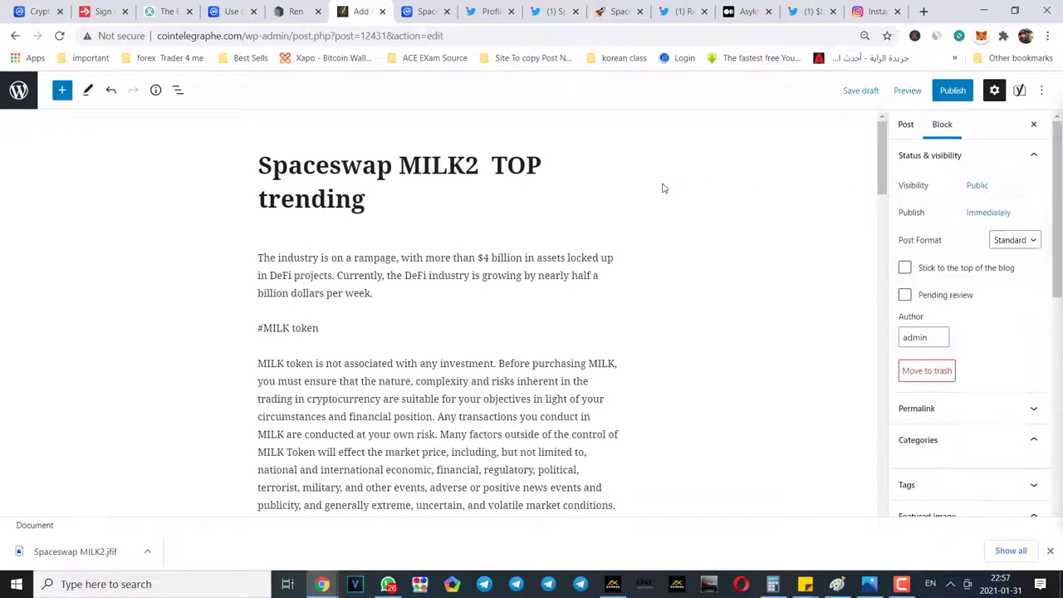
{"action": "scroll", "coordinate": [963, 357], "scroll_direction": "down", "scroll_amount": 10}
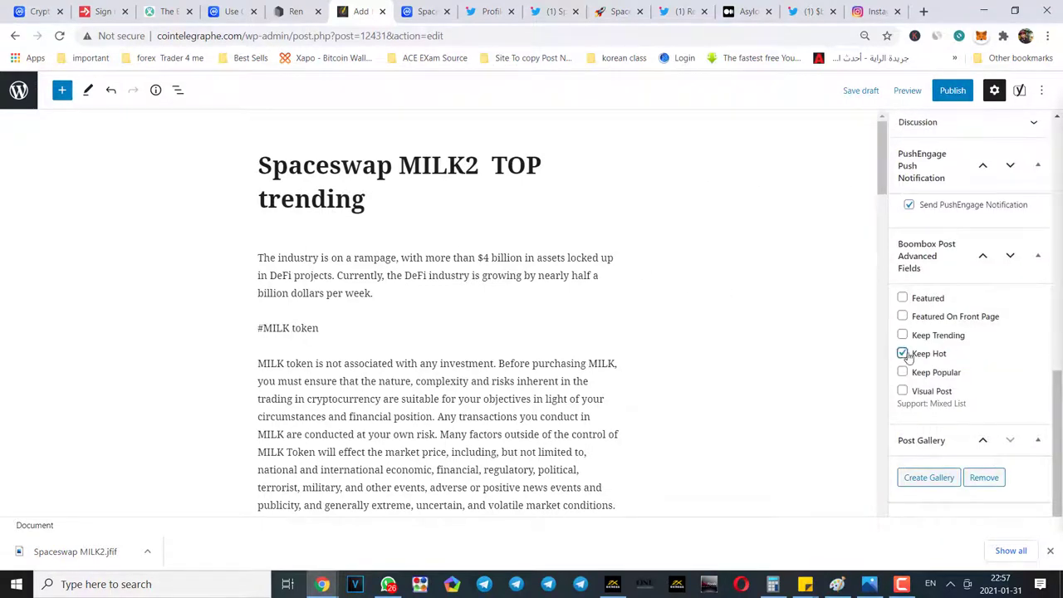
- Try to upload "Spaceswap MILK2.jfif" from the Desktop as the post's featured image
{"action": "scroll", "coordinate": [989, 411], "scroll_direction": "up", "scroll_amount": 5}
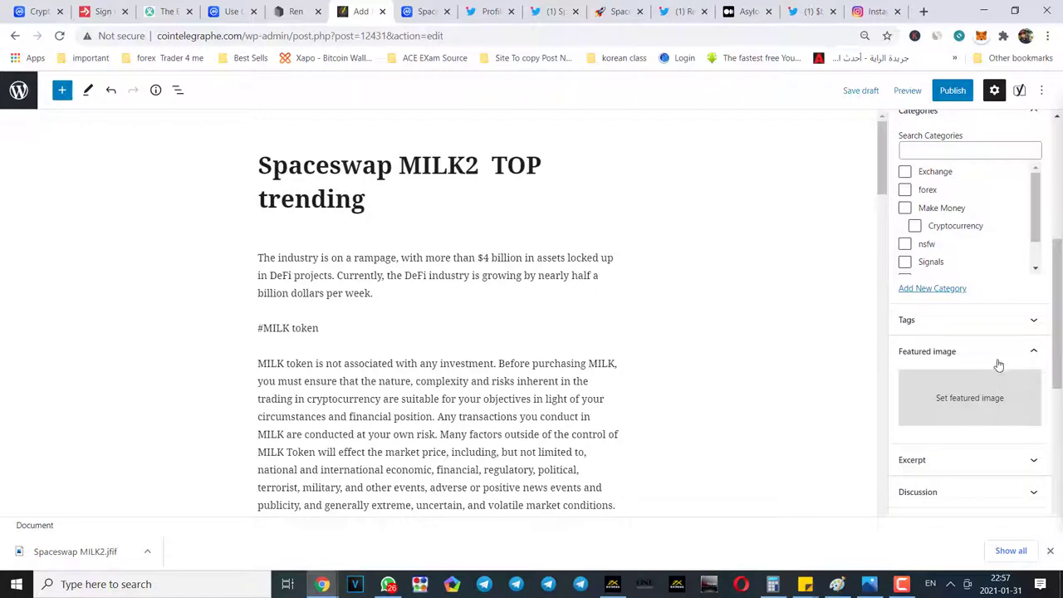
{"action": "left_click", "coordinate": [963, 404]}
{"action": "left_click", "coordinate": [548, 322]}
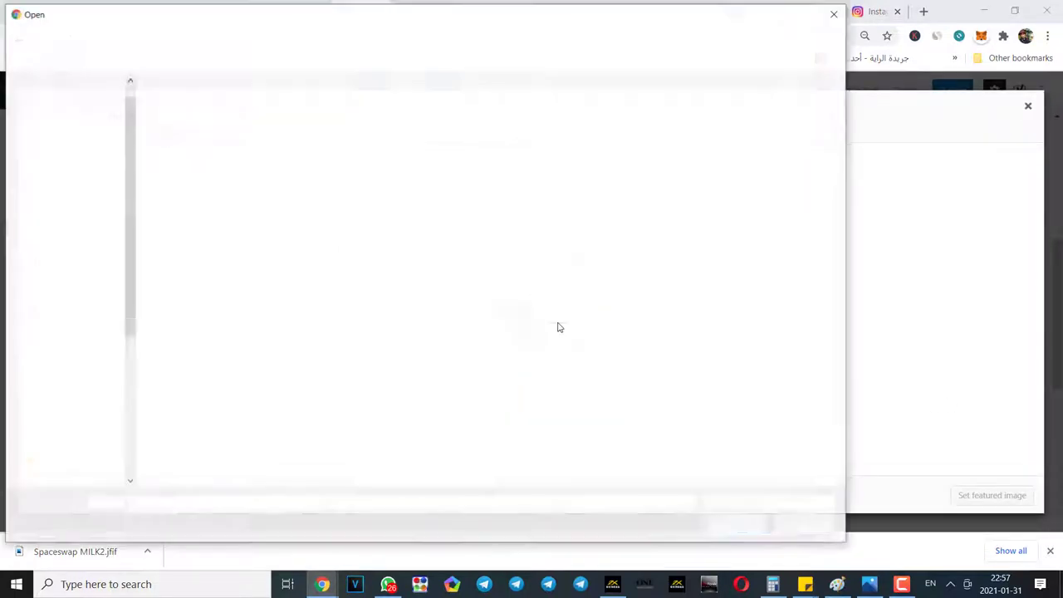
{"action": "scroll", "coordinate": [540, 291], "scroll_direction": "down", "scroll_amount": 3}
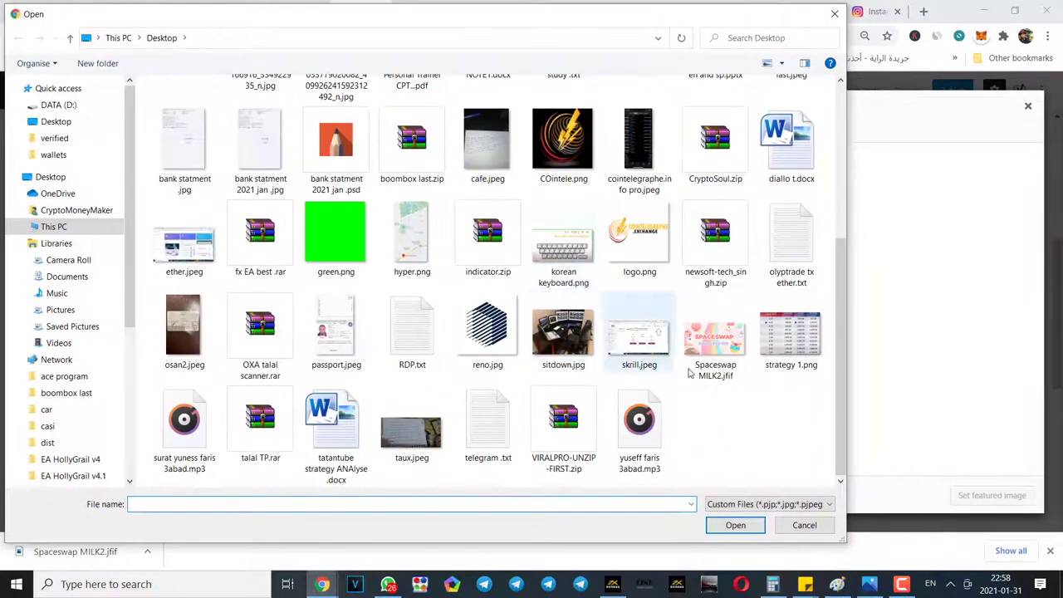
{"action": "double_click", "coordinate": [716, 332]}
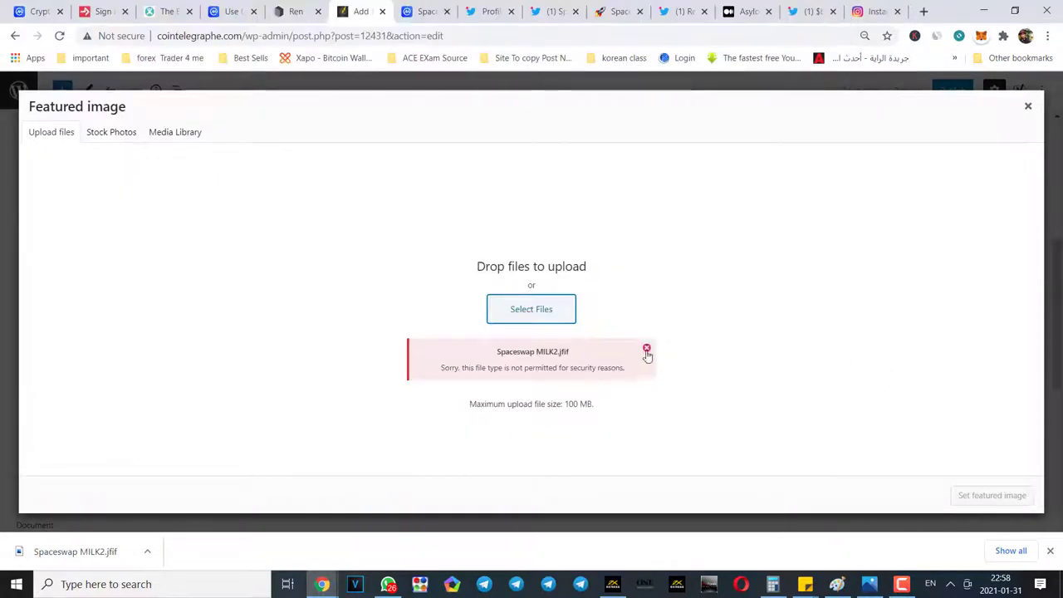
{"action": "left_click", "coordinate": [647, 349]}
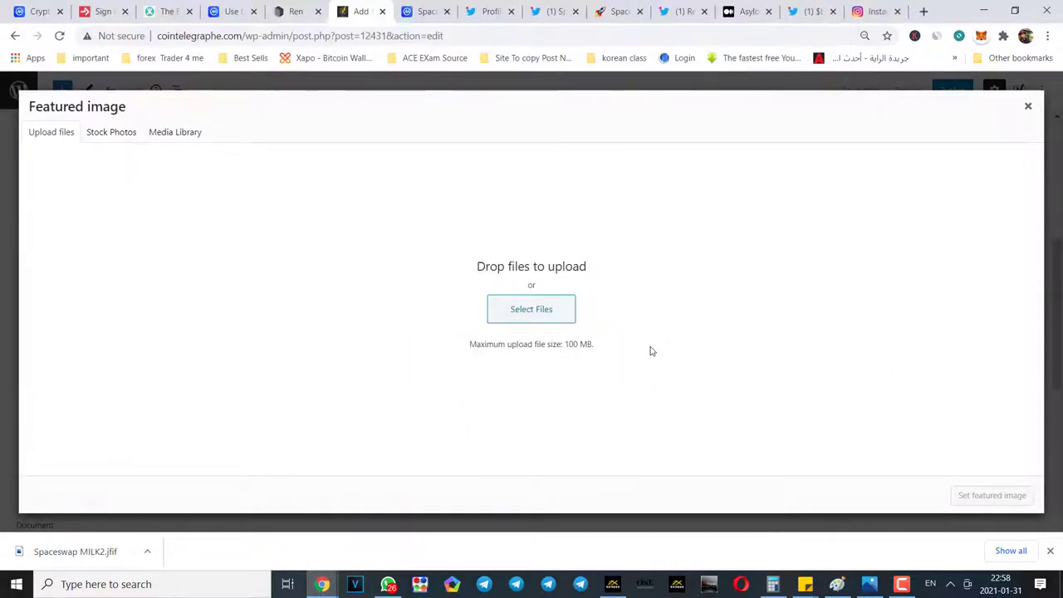
- Display the Spaceswap MILK2 image from the Desktop on screen for a screenshot and switch to Paint
{"action": "key", "text": "super+d"}
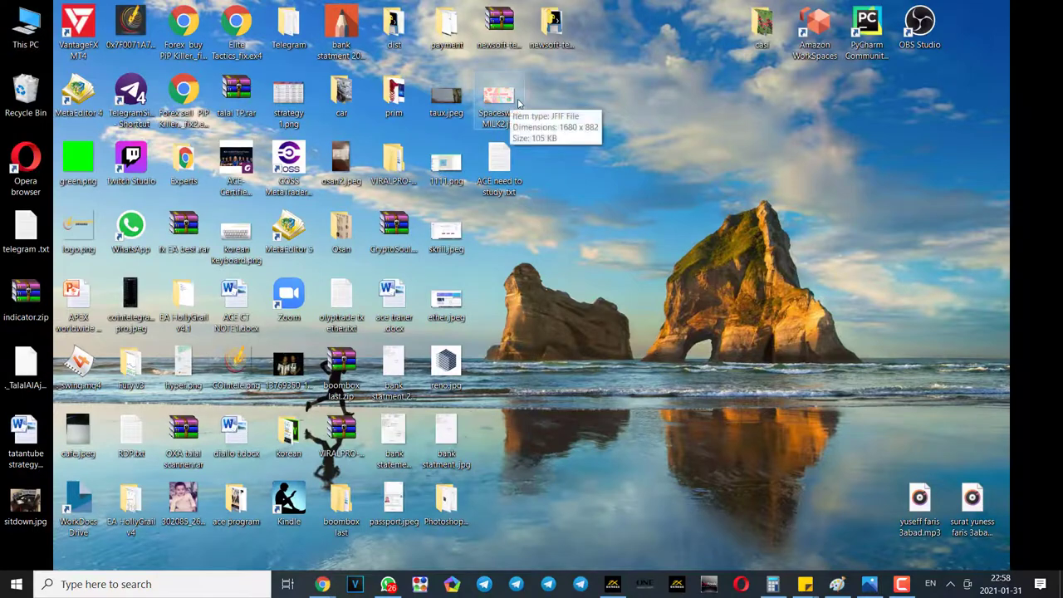
{"action": "double_click", "coordinate": [500, 100]}
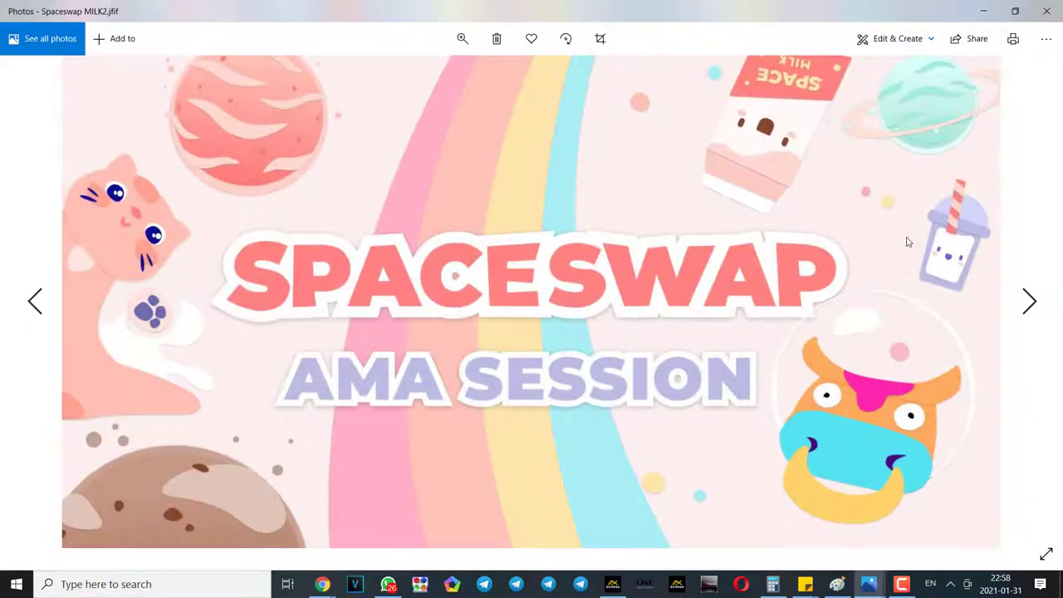
{"action": "left_click", "coordinate": [838, 584]}
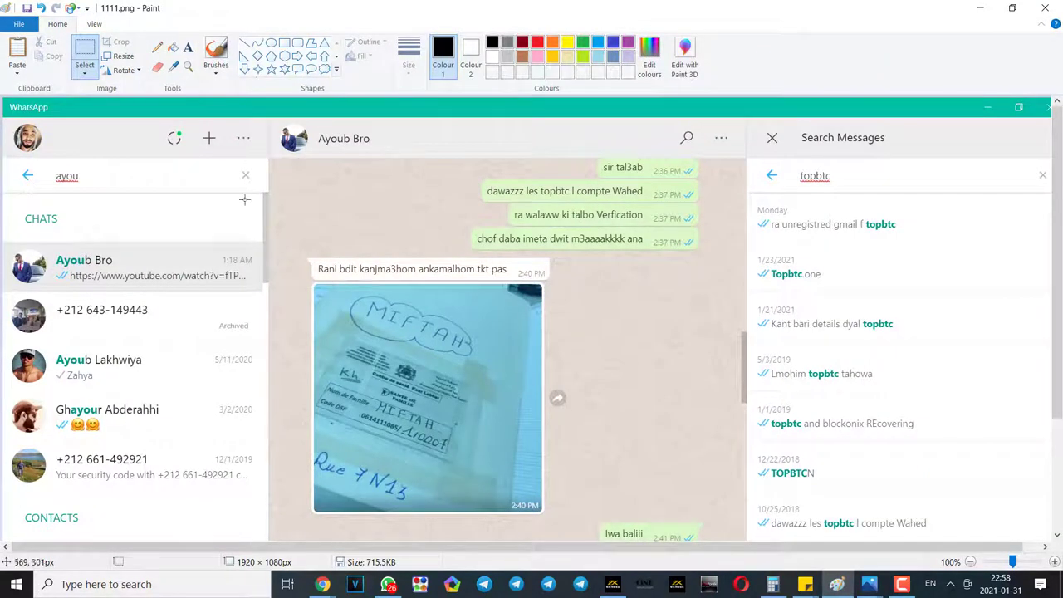
- Save the open picture to the Desktop as the PNG "ayou" and paste the screenshot of the Spaceswap image over it
{"action": "left_click", "coordinate": [25, 26]}
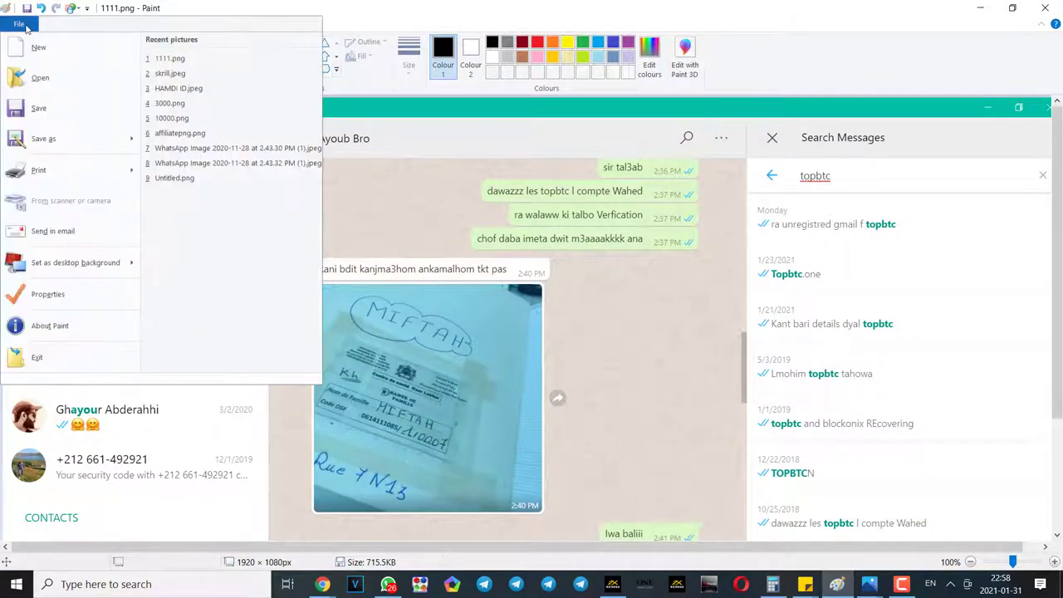
{"action": "mouse_move", "coordinate": [74, 140]}
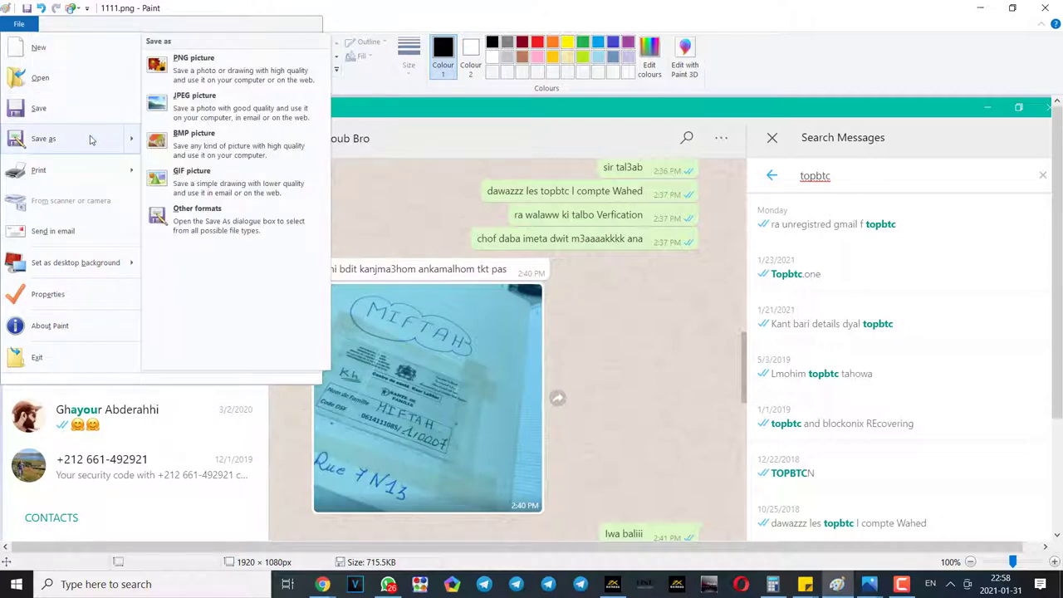
{"action": "left_click", "coordinate": [107, 140]}
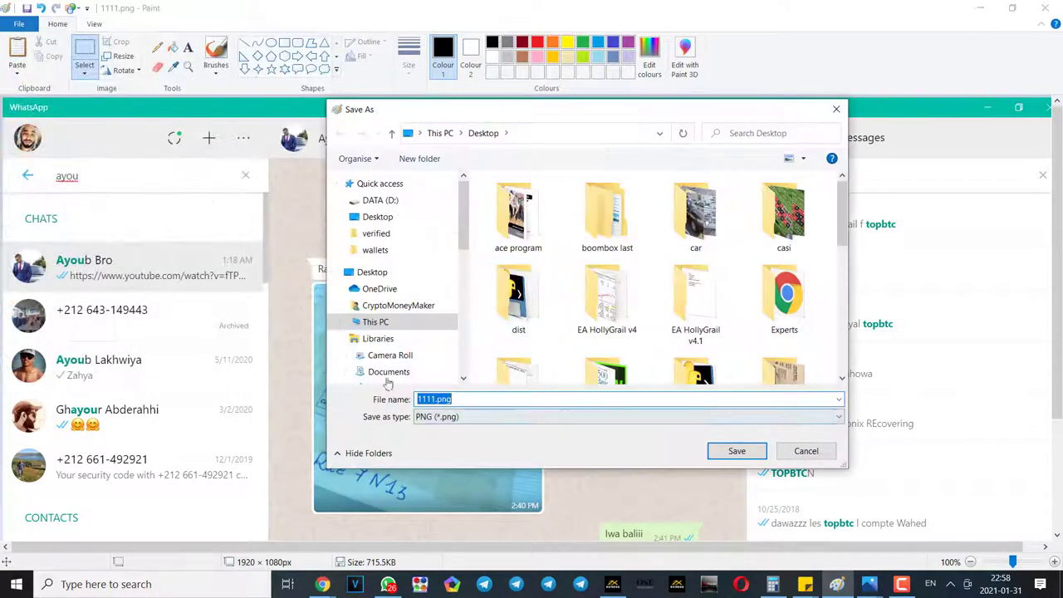
{"action": "left_click", "coordinate": [378, 217]}
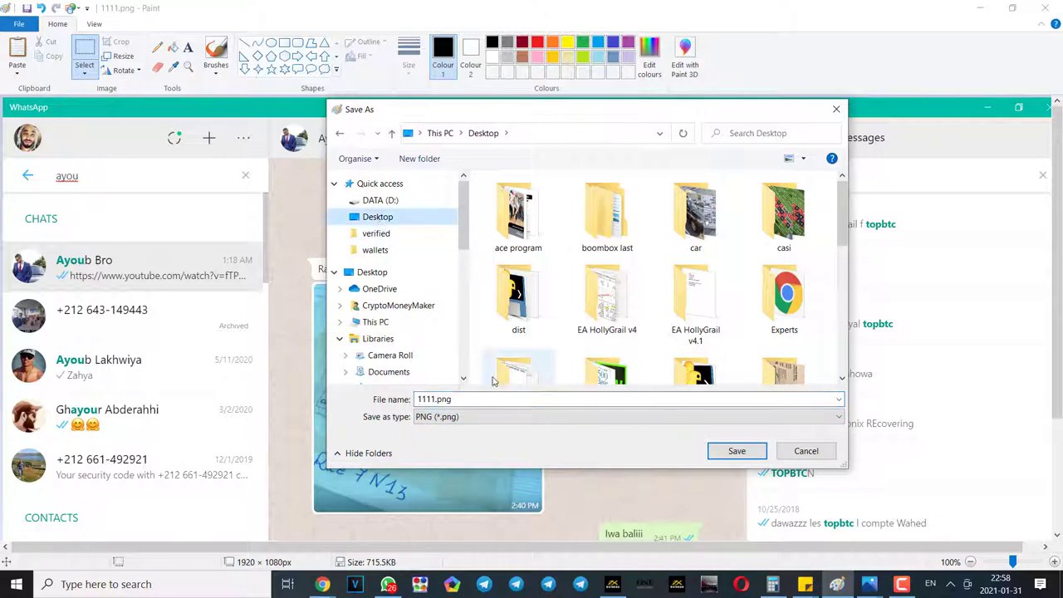
{"action": "type", "text": "ayou"}
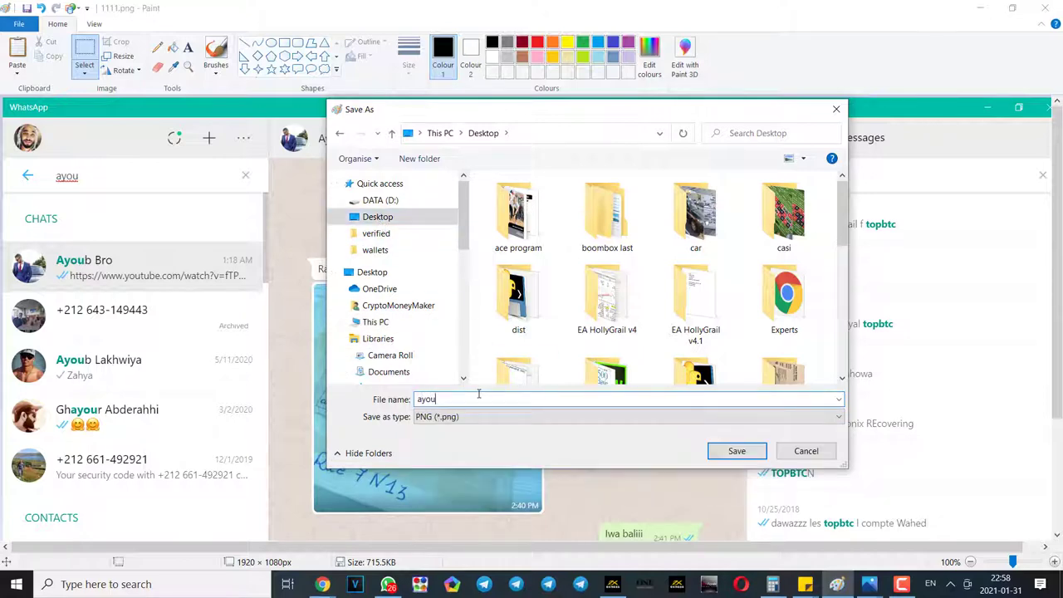
{"action": "key", "text": "Return"}
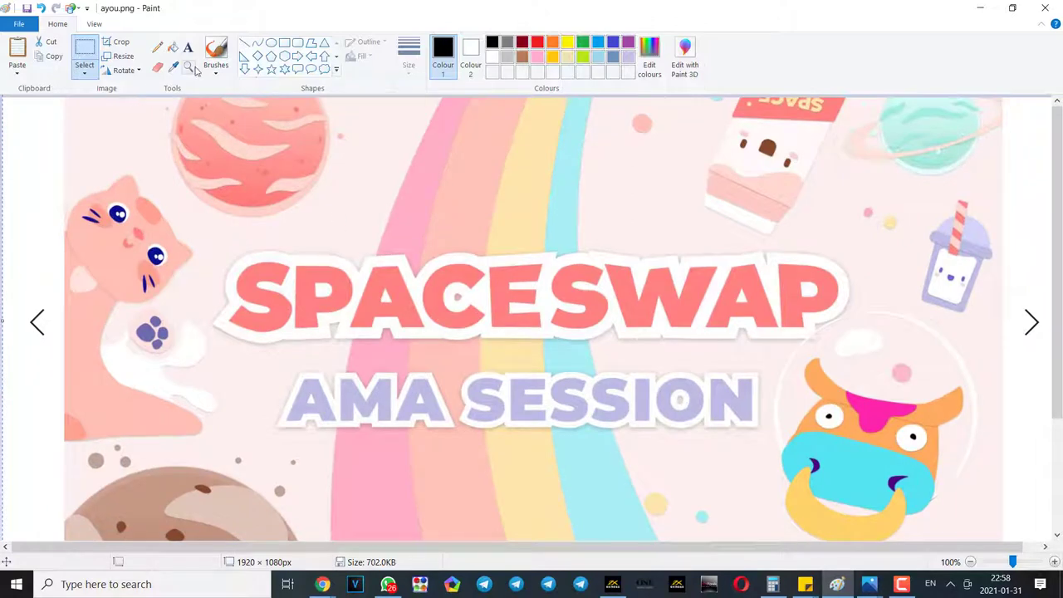
- Crop the pasted screenshot to the Spaceswap AMA Session artwork, about 1697 × 839 px, without the white side margins and taskbars
{"action": "left_click", "coordinate": [190, 68]}
{"action": "left_click", "coordinate": [483, 229]}
{"action": "scroll", "coordinate": [486, 229], "scroll_direction": "down", "scroll_amount": 5}
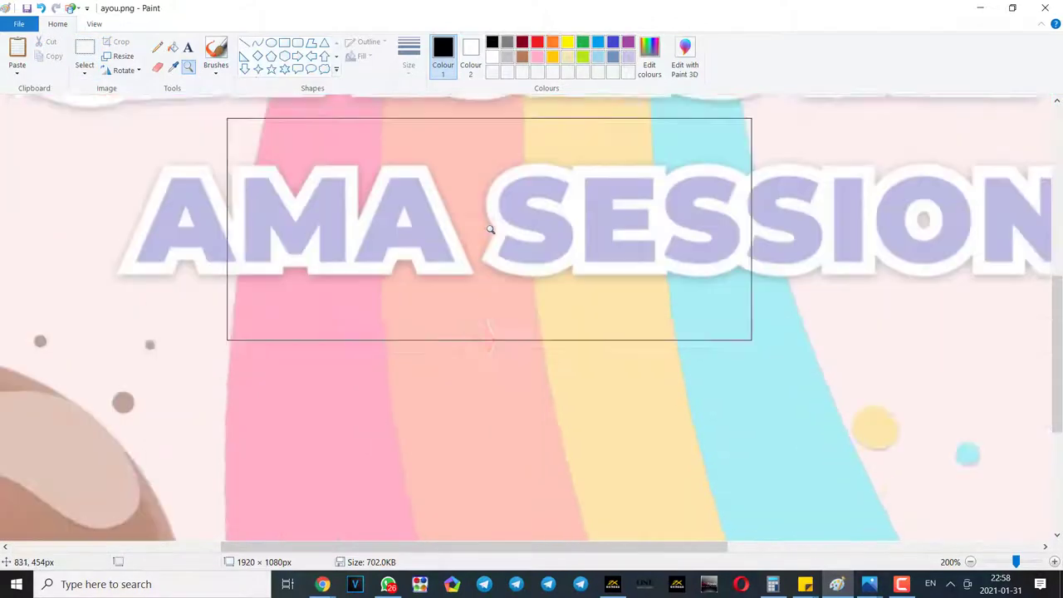
{"action": "scroll", "coordinate": [275, 174], "scroll_direction": "up", "scroll_amount": 2}
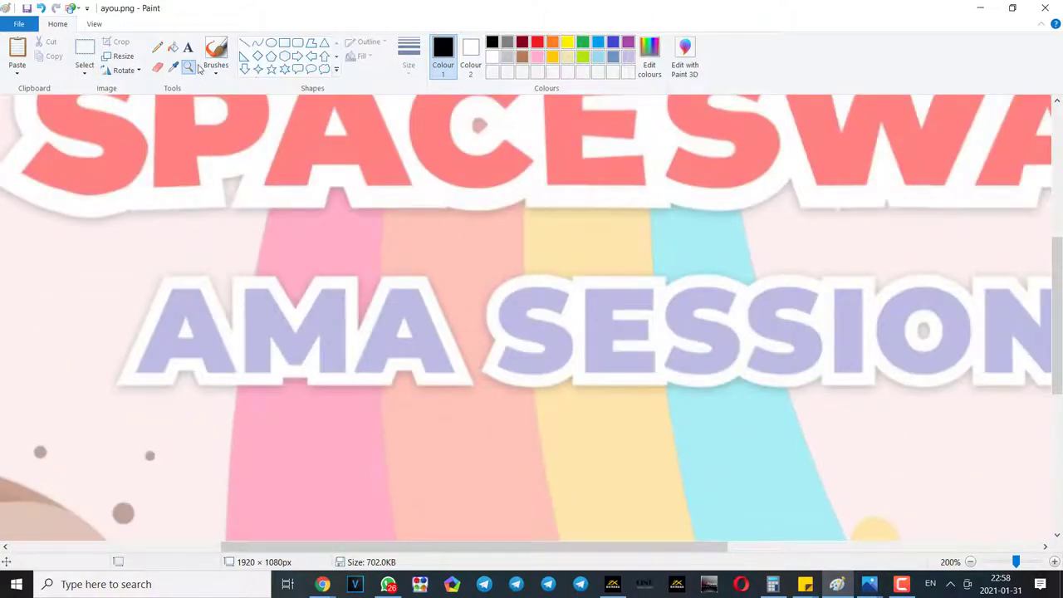
{"action": "left_click", "coordinate": [365, 187]}
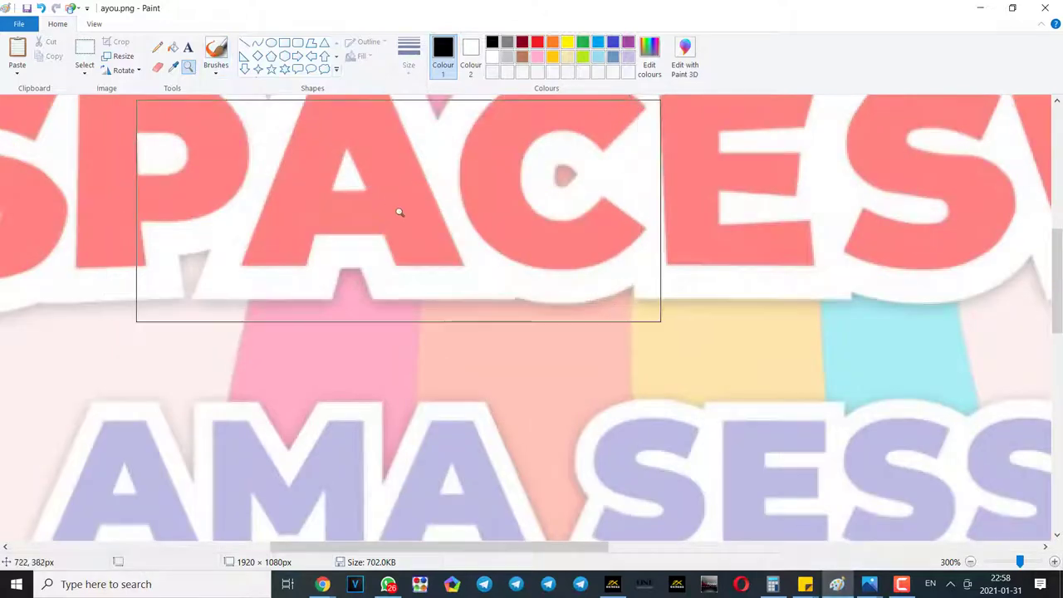
{"action": "left_click", "coordinate": [970, 562]}
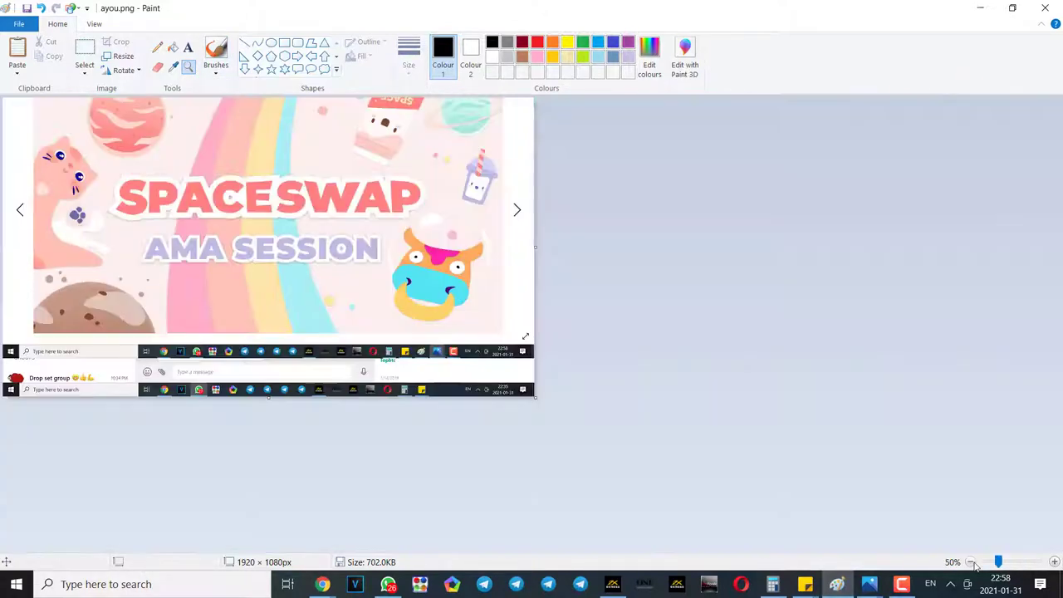
{"action": "left_click", "coordinate": [970, 562]}
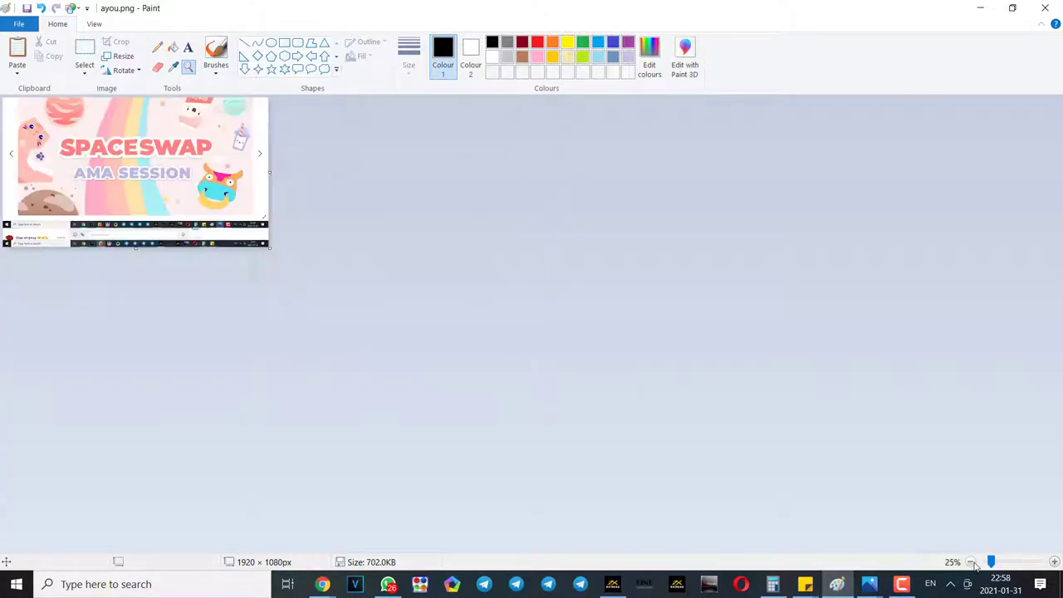
{"action": "left_click", "coordinate": [1053, 563]}
{"action": "left_click", "coordinate": [1053, 563]}
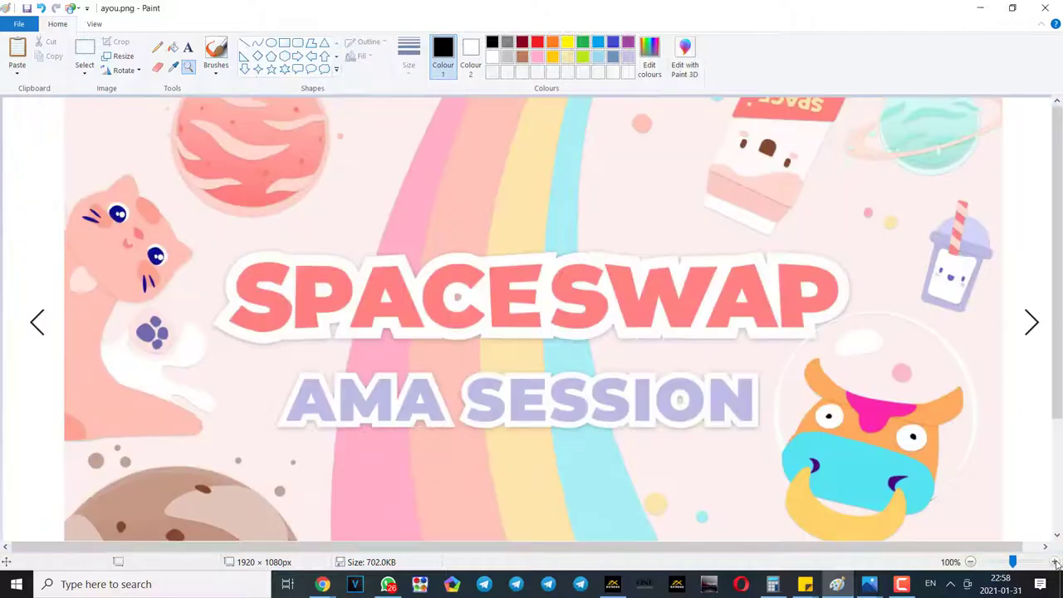
{"action": "left_click", "coordinate": [971, 563]}
{"action": "left_click", "coordinate": [84, 50]}
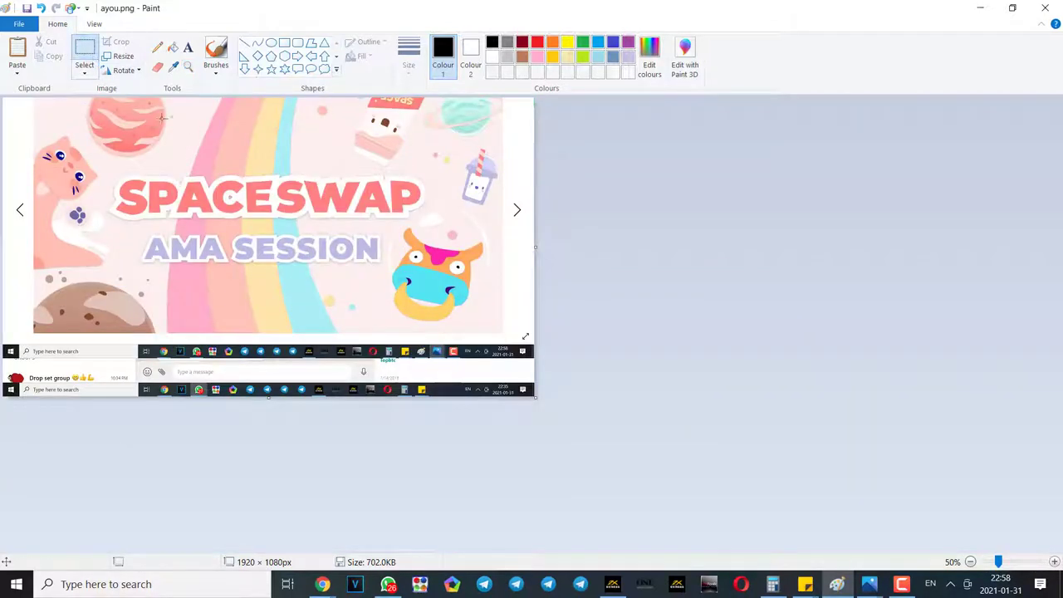
{"action": "left_click_drag", "start_coordinate": [504, 330], "coordinate": [34, 98]}
{"action": "left_click", "coordinate": [119, 42]}
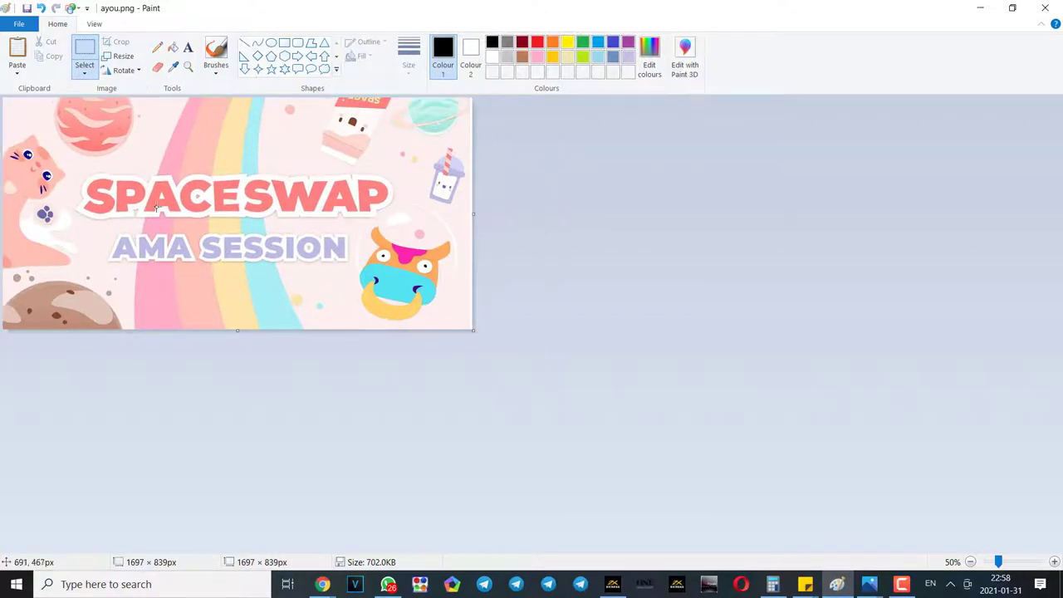
- Save the cropped Spaceswap picture to the Desktop as a PNG named "awap"
{"action": "left_click", "coordinate": [21, 27]}
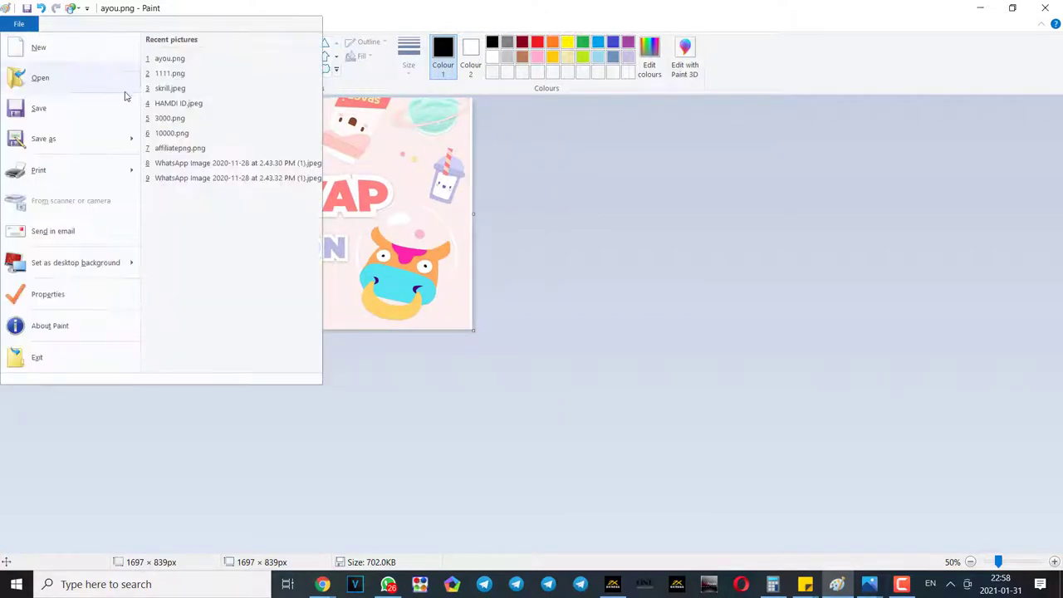
{"action": "left_click", "coordinate": [92, 142]}
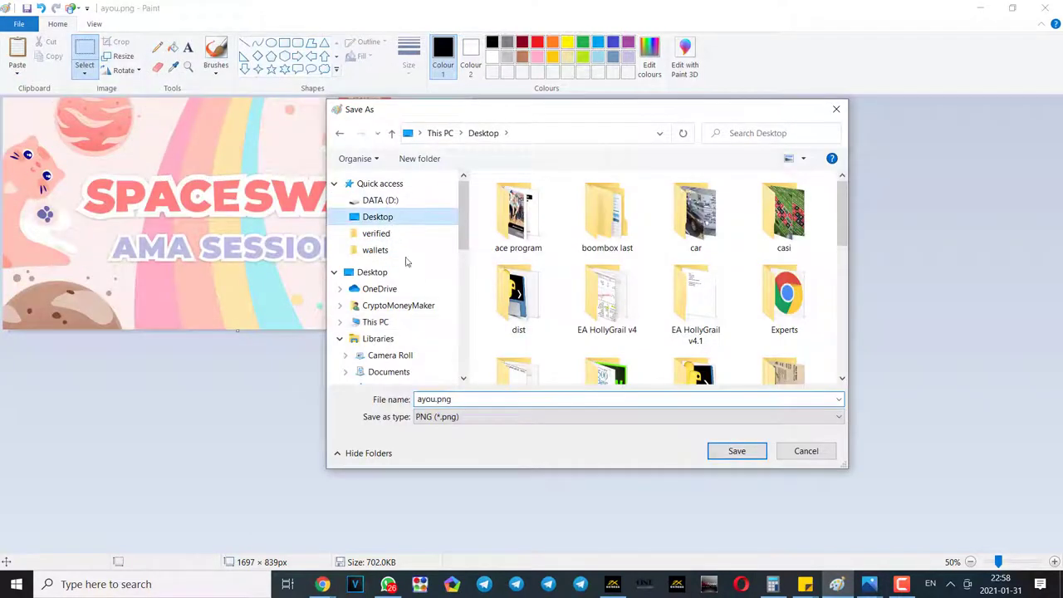
{"action": "double_click", "coordinate": [454, 399]}
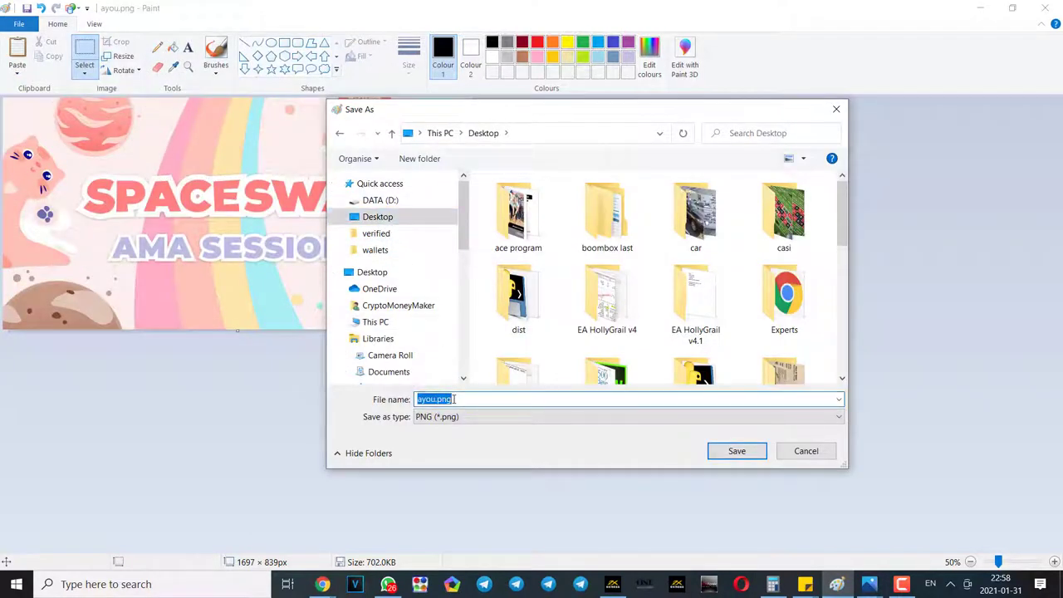
{"action": "key", "text": "BackSpace"}
{"action": "type", "text": "awap"}
{"action": "key", "text": "Return"}
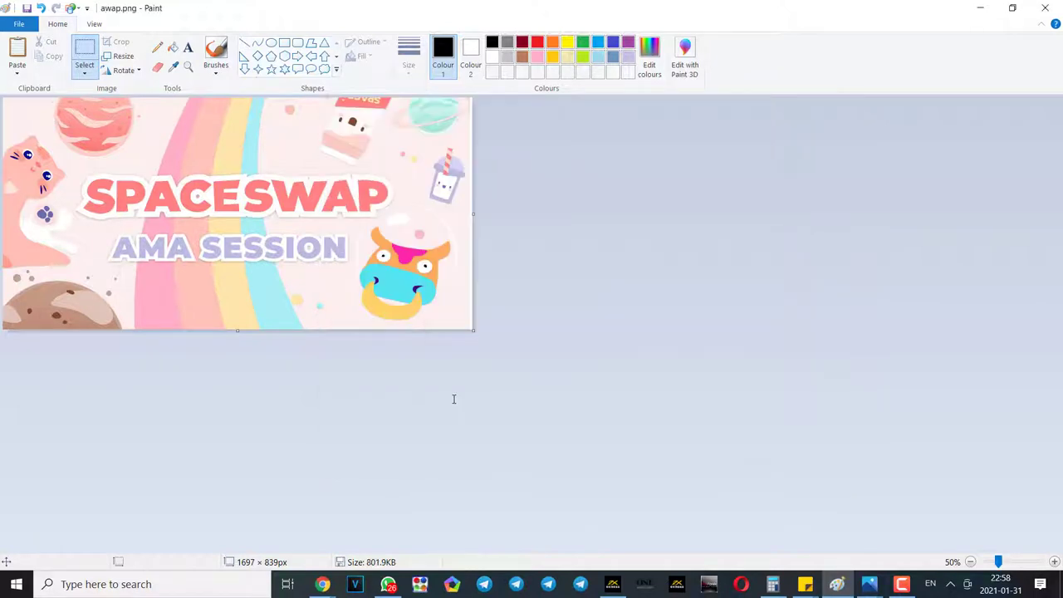
- Switch to Chrome and upload awap.png from the Desktop as the post's featured image file
{"action": "left_click", "coordinate": [322, 586]}
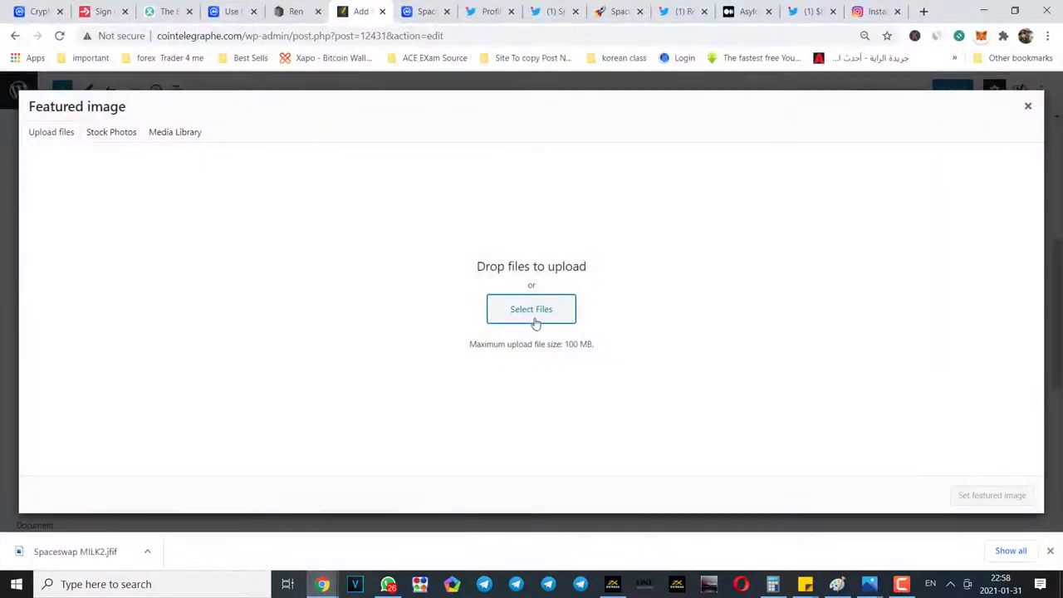
{"action": "left_click", "coordinate": [534, 319]}
{"action": "left_click", "coordinate": [636, 329]}
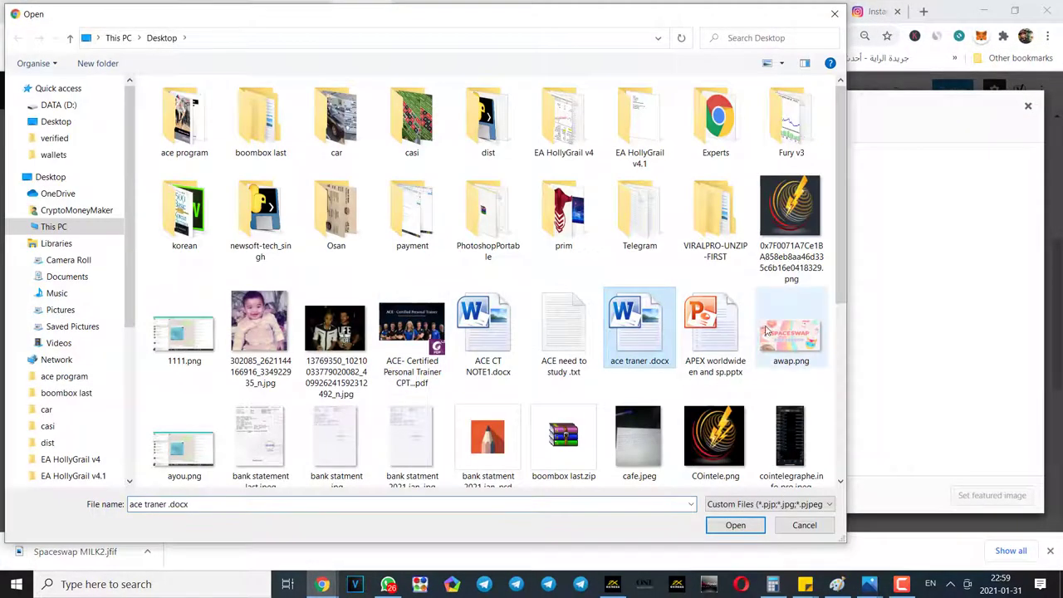
{"action": "double_click", "coordinate": [790, 336]}
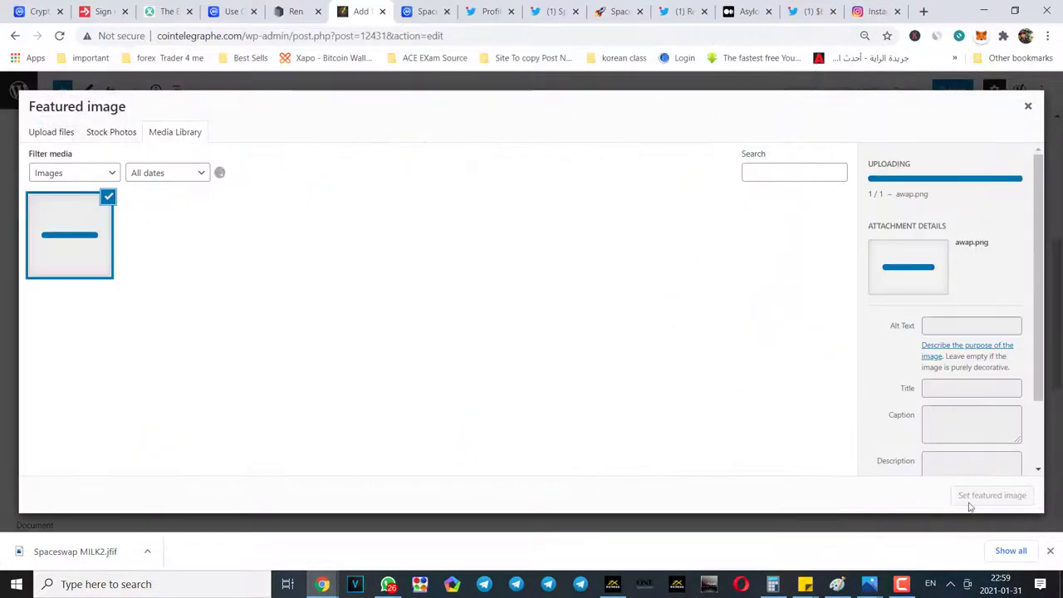
- Copy the coin name "Spaceswap MILK2" from its CoinMarketCap page and return to the featured image details
{"action": "left_click", "coordinate": [955, 331]}
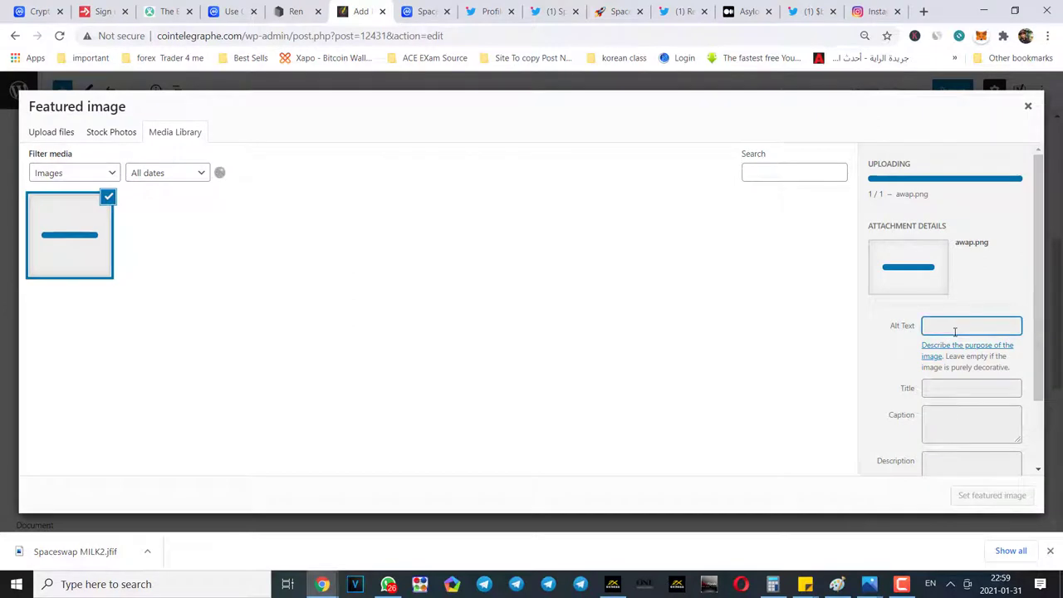
{"action": "left_click", "coordinate": [961, 392]}
{"action": "left_click", "coordinate": [961, 431]}
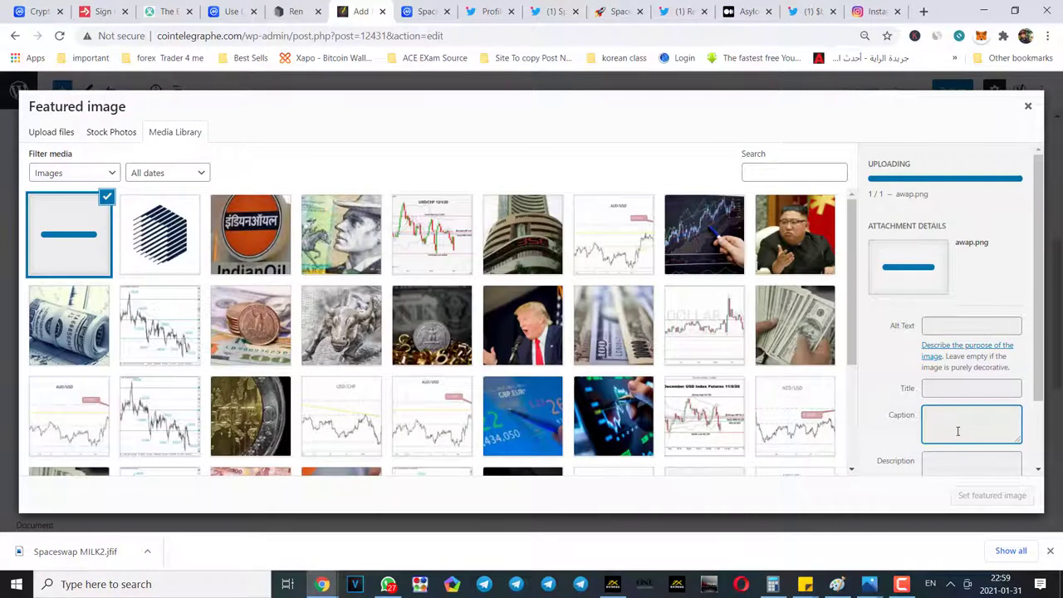
{"action": "left_click", "coordinate": [965, 325]}
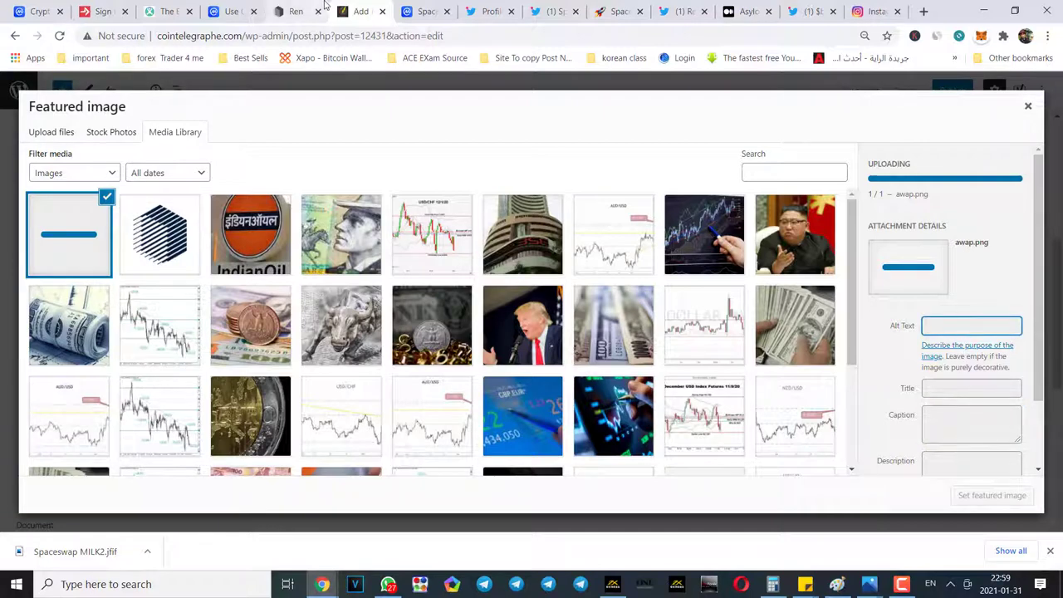
{"action": "left_click", "coordinate": [426, 12]}
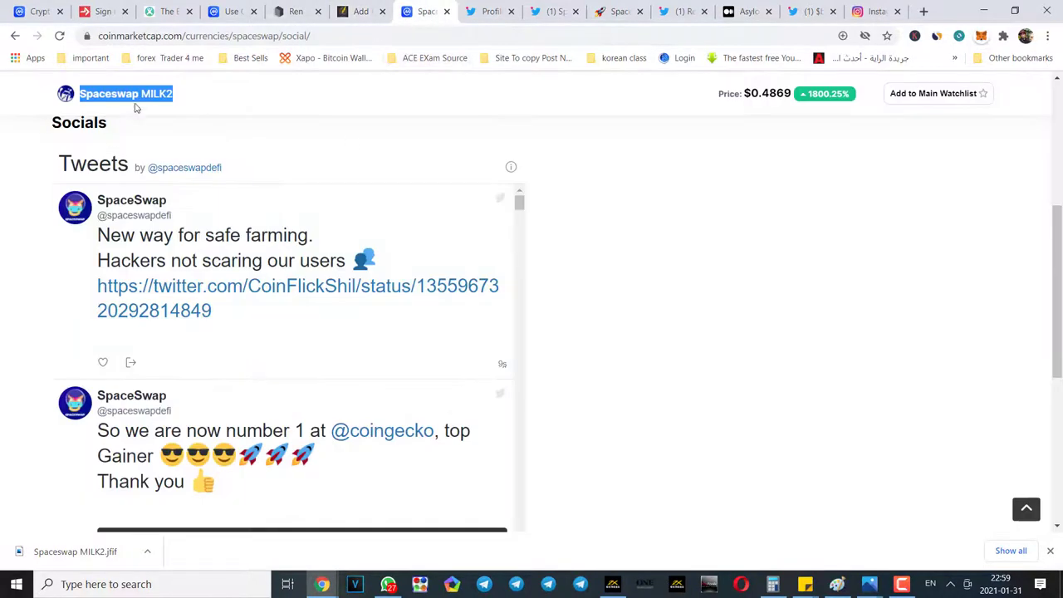
{"action": "left_click", "coordinate": [359, 12]}
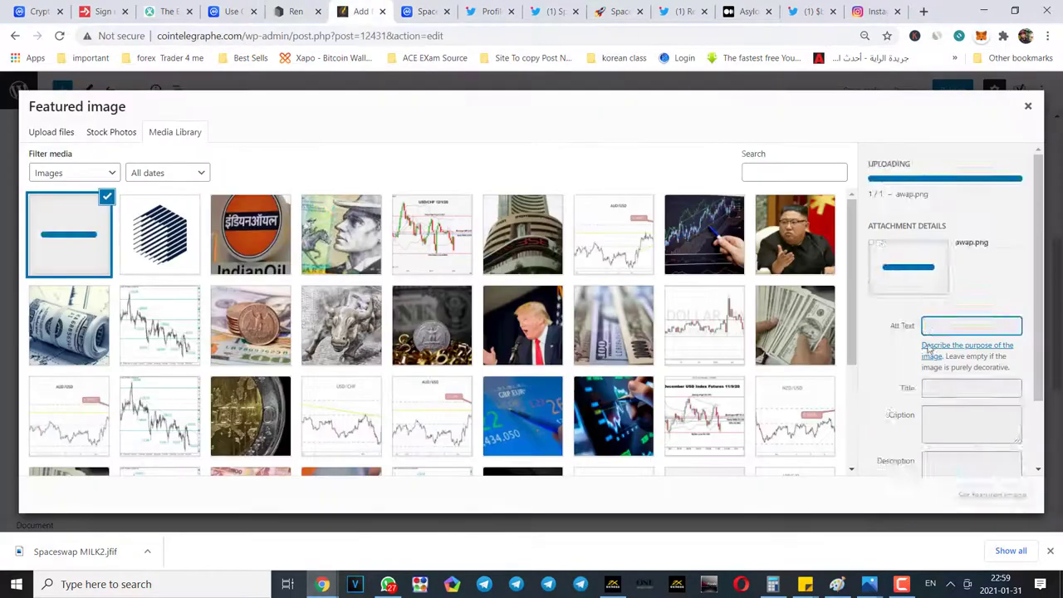
- Enter "Spaceswap MILK2" as the image's alt text, title, caption and description, and set it as the featured image
{"action": "left_click", "coordinate": [956, 268]}
{"action": "type", "text": "Spaceswap MILK2"}
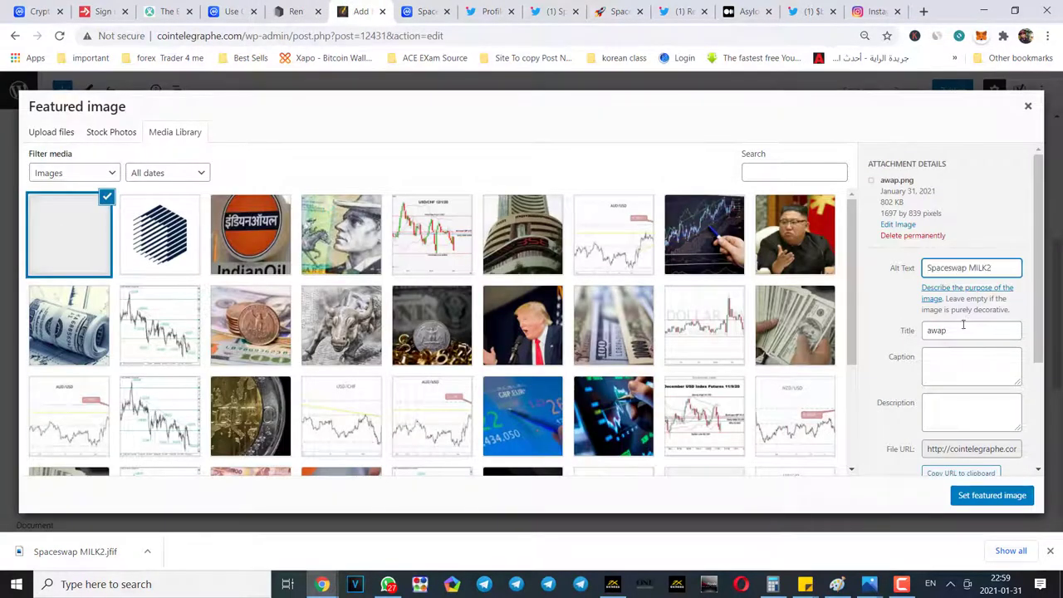
{"action": "double_click", "coordinate": [963, 330]}
{"action": "type", "text": "Spaceswap MILK2"}
{"action": "left_click", "coordinate": [975, 375]}
{"action": "type", "text": "Spaceswap MILK2"}
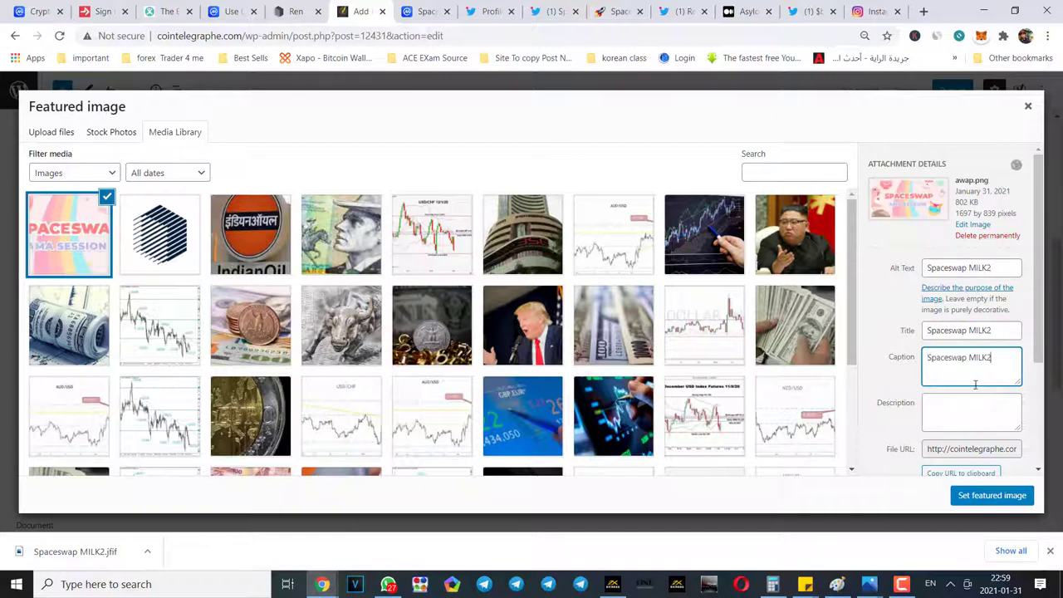
{"action": "left_click", "coordinate": [963, 411]}
{"action": "type", "text": "Spaceswap MILK2"}
{"action": "left_click", "coordinate": [992, 495]}
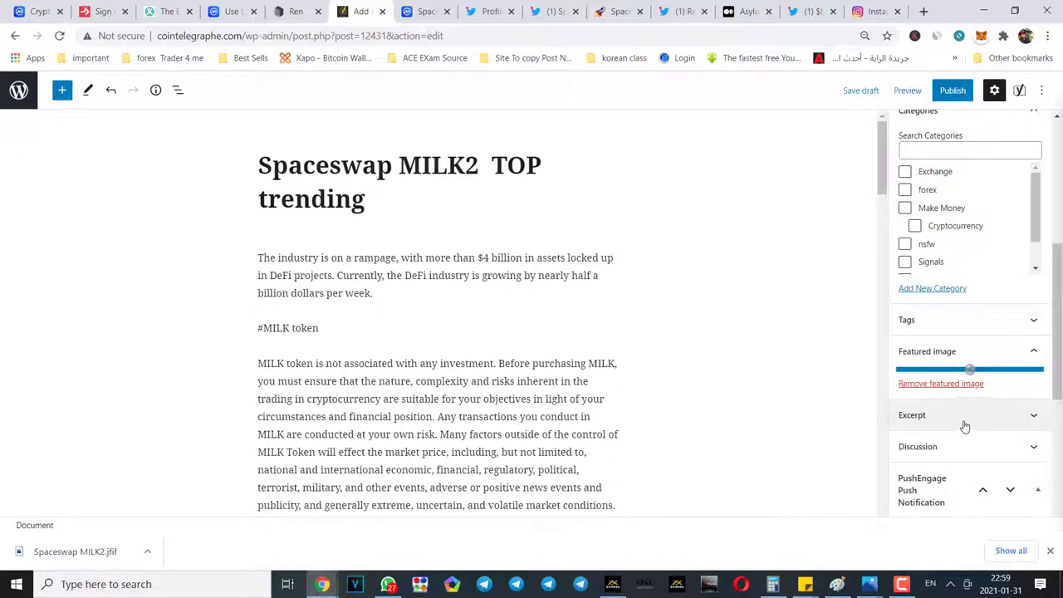
- Examine the post's Yoast SEO section with its Google preview and the social sharing settings below it
{"action": "scroll", "coordinate": [755, 242], "scroll_direction": "down", "scroll_amount": 10}
{"action": "scroll", "coordinate": [753, 244], "scroll_direction": "down", "scroll_amount": 1}
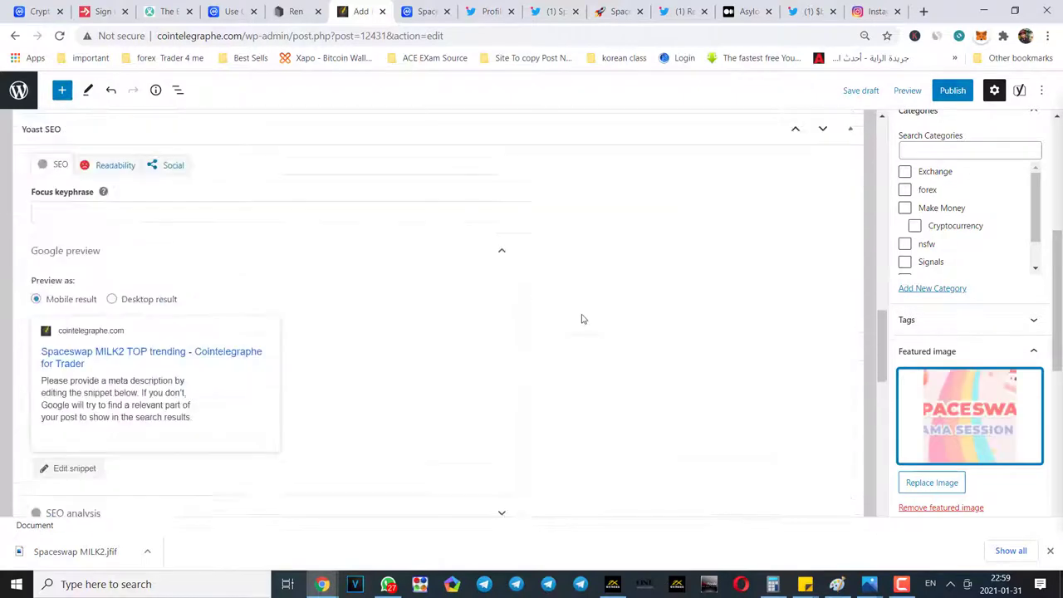
{"action": "left_click", "coordinate": [77, 213]}
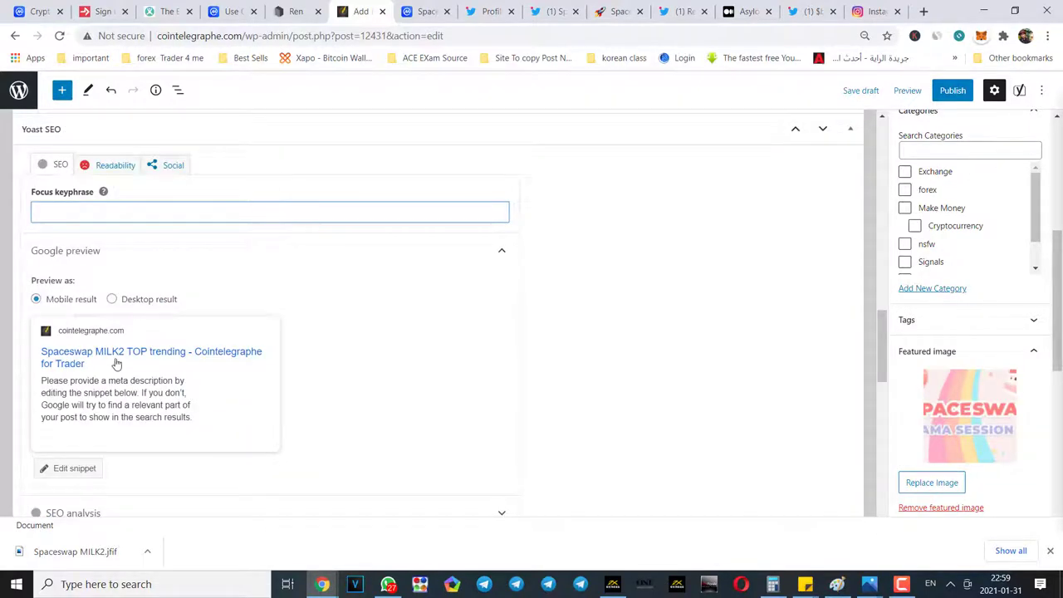
{"action": "left_click", "coordinate": [60, 166]}
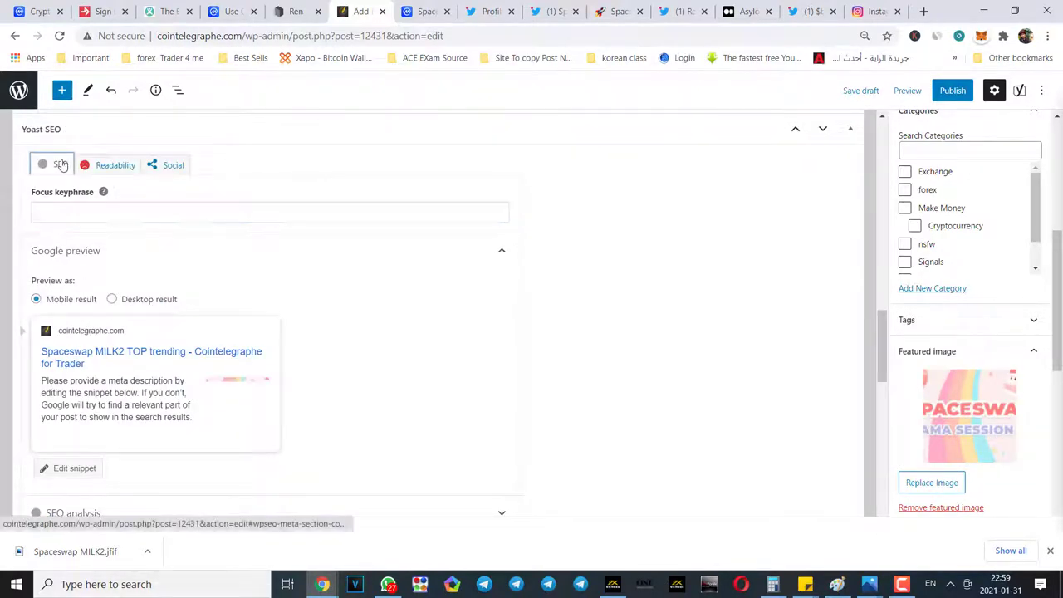
{"action": "scroll", "coordinate": [238, 283], "scroll_direction": "down", "scroll_amount": 4}
{"action": "scroll", "coordinate": [242, 408], "scroll_direction": "up", "scroll_amount": 4}
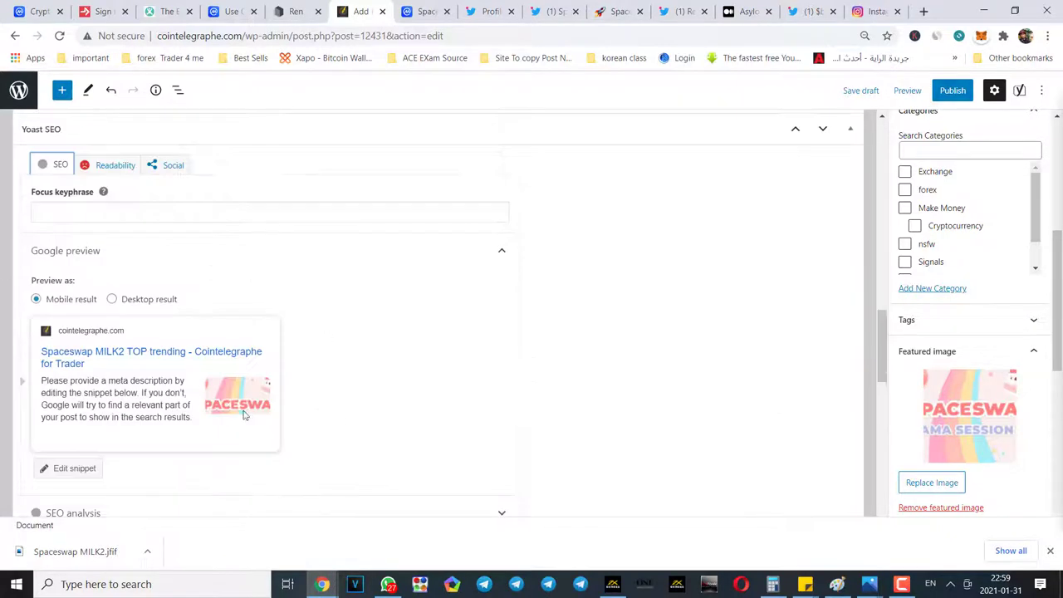
{"action": "scroll", "coordinate": [332, 399], "scroll_direction": "down", "scroll_amount": 4}
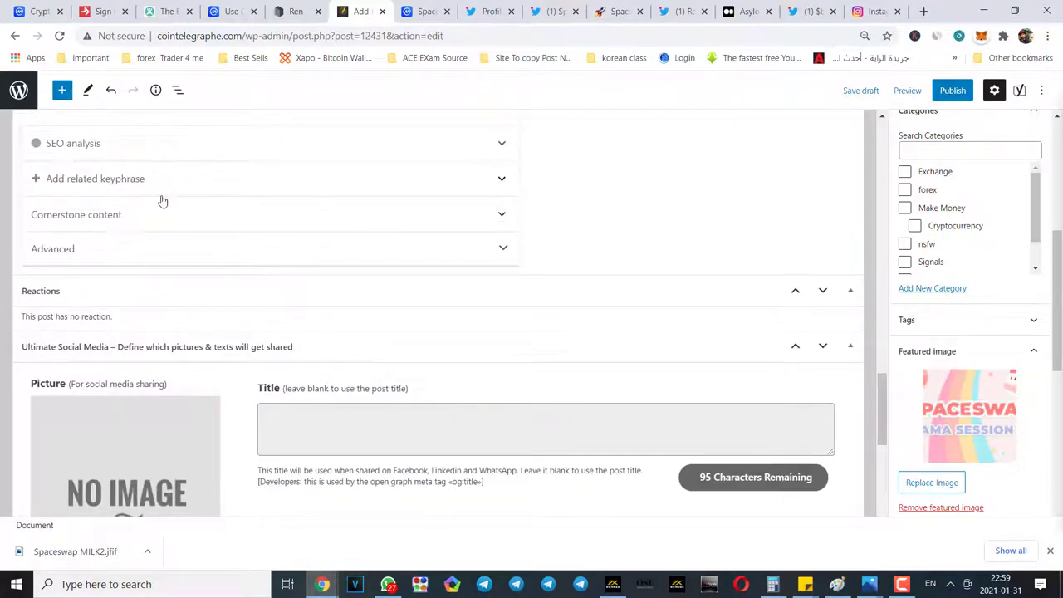
{"action": "scroll", "coordinate": [166, 208], "scroll_direction": "down", "scroll_amount": 4}
{"action": "scroll", "coordinate": [332, 231], "scroll_direction": "up", "scroll_amount": 4}
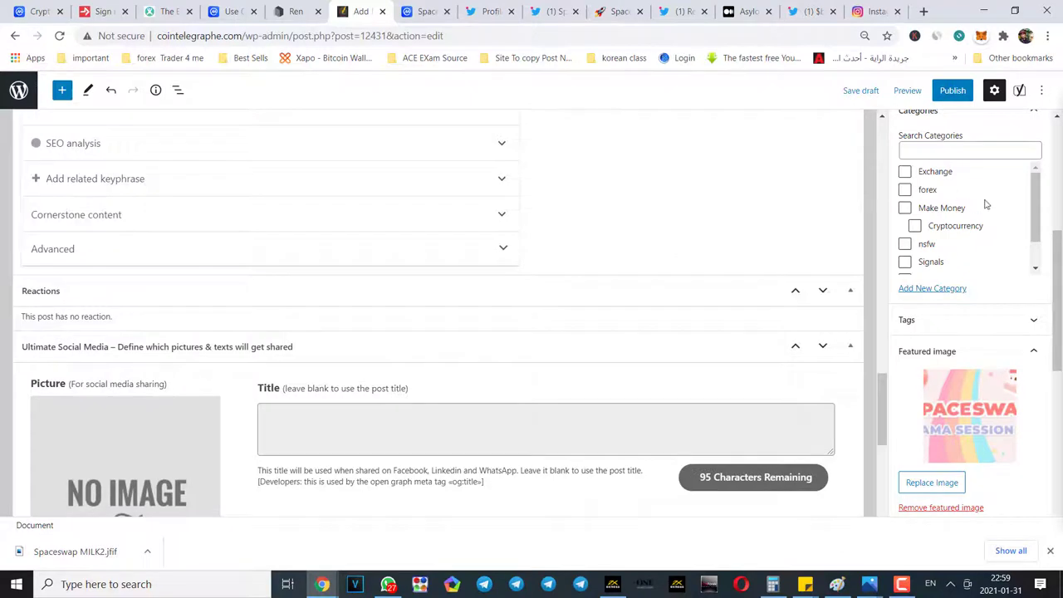
- Assign the post to the forex and Cryptocurrency categories and publish it
{"action": "left_click", "coordinate": [905, 191]}
{"action": "left_click", "coordinate": [915, 227]}
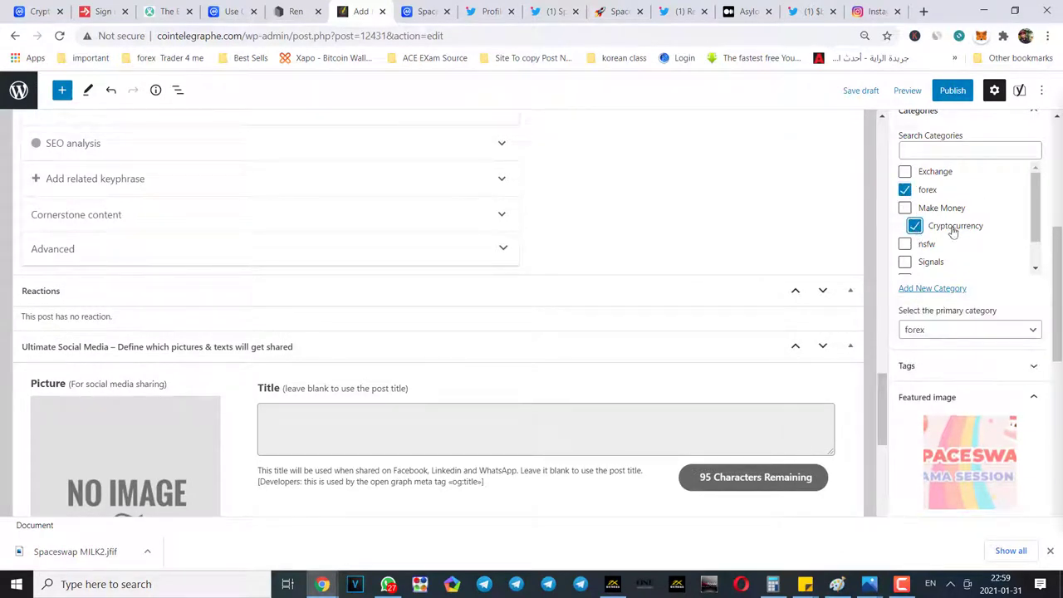
{"action": "left_click", "coordinate": [951, 97]}
{"action": "left_click", "coordinate": [952, 95]}
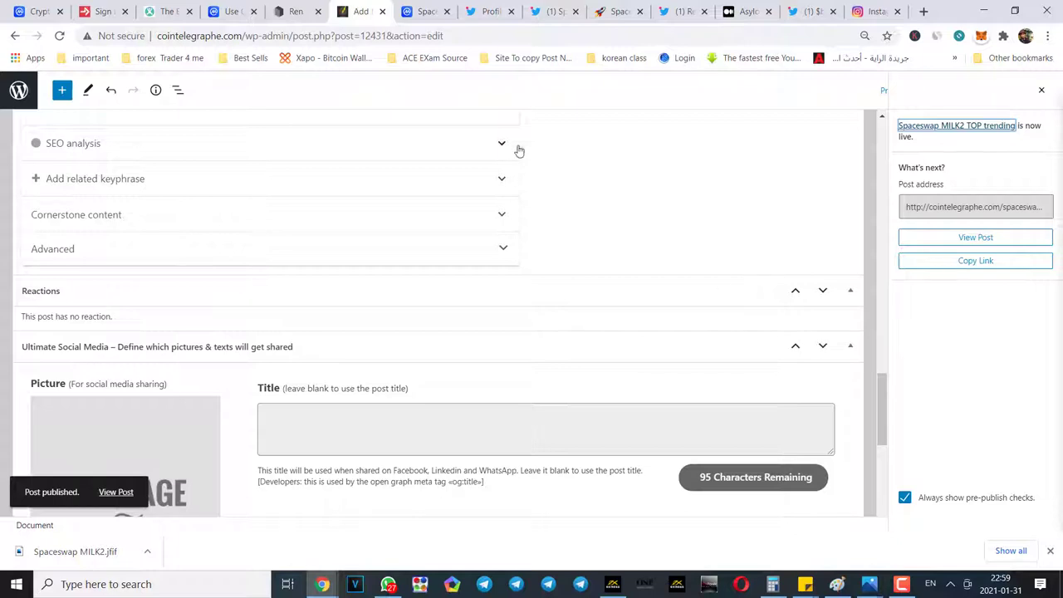
- Open the published post and copy the handle "spaceswapdefi" from the address of SpaceSwap's Twitter profile
{"action": "left_click", "coordinate": [116, 491]}
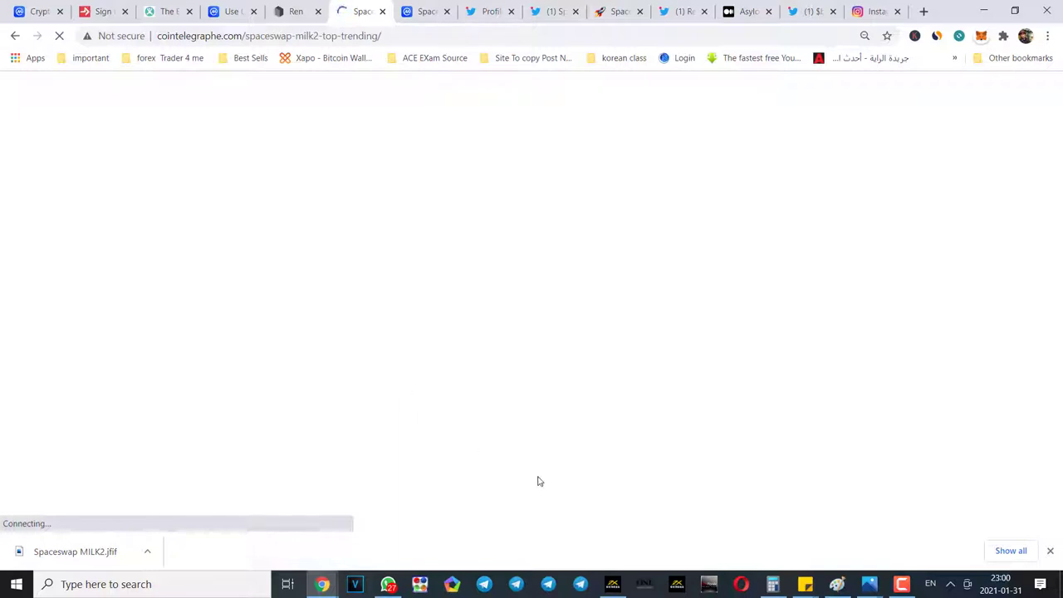
{"action": "left_click", "coordinate": [438, 8]}
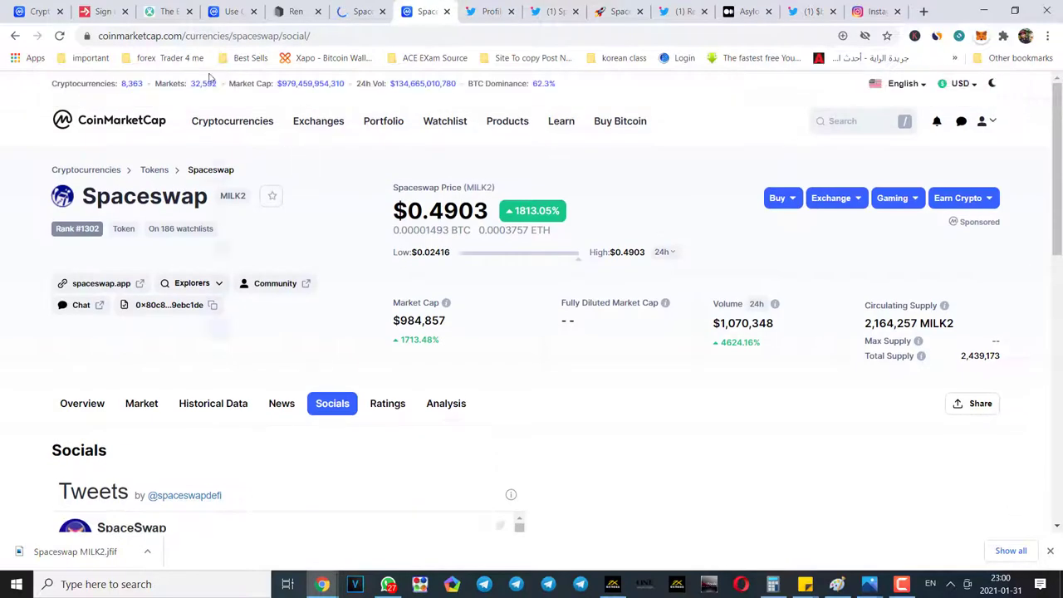
{"action": "left_click", "coordinate": [494, 7]}
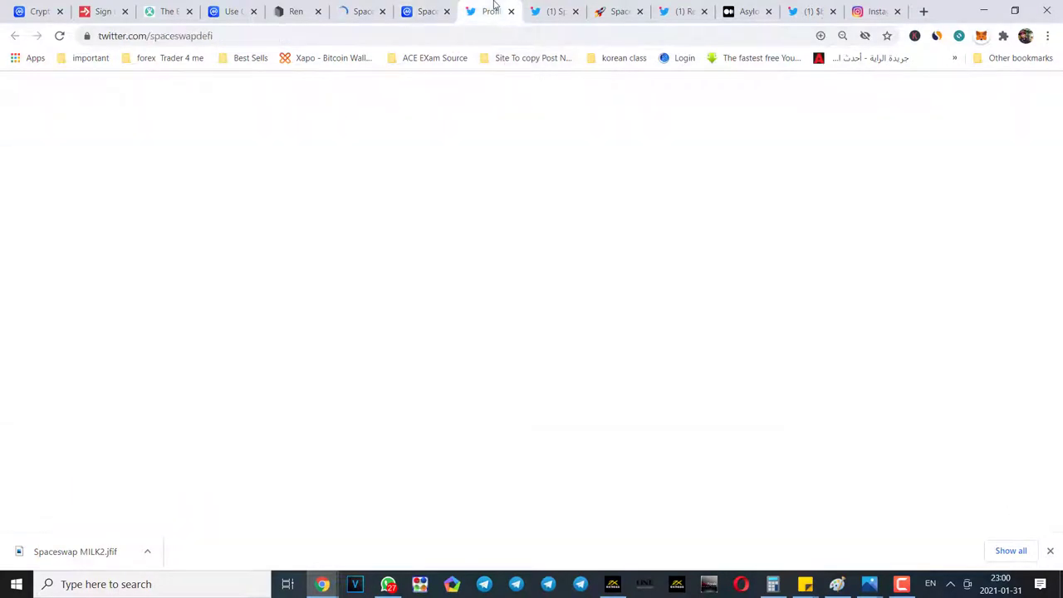
{"action": "double_click", "coordinate": [192, 36]}
{"action": "key", "text": "ctrl+c"}
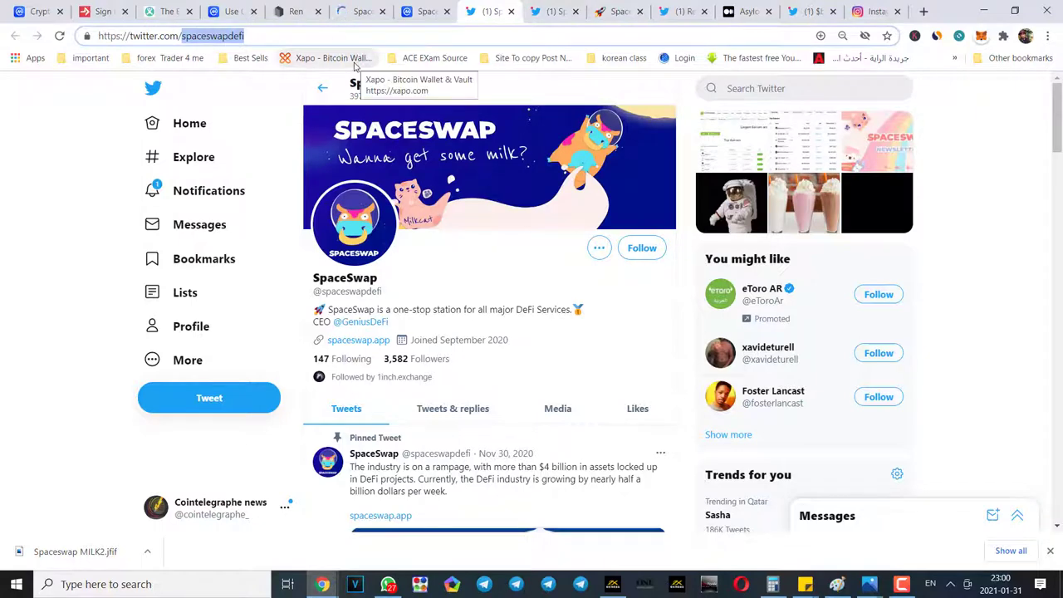
- Start a tweet sharing the published "Spaceswap MILK2 TOP trending" post from its page
{"action": "left_click", "coordinate": [363, 11]}
{"action": "scroll", "coordinate": [415, 305], "scroll_direction": "down", "scroll_amount": 10}
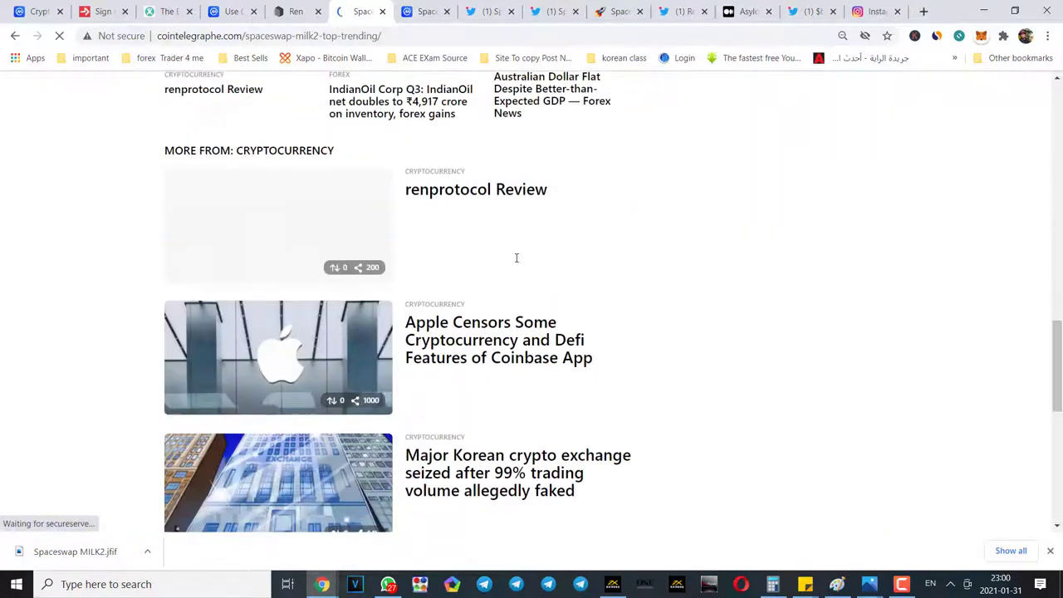
{"action": "scroll", "coordinate": [517, 259], "scroll_direction": "up", "scroll_amount": 5}
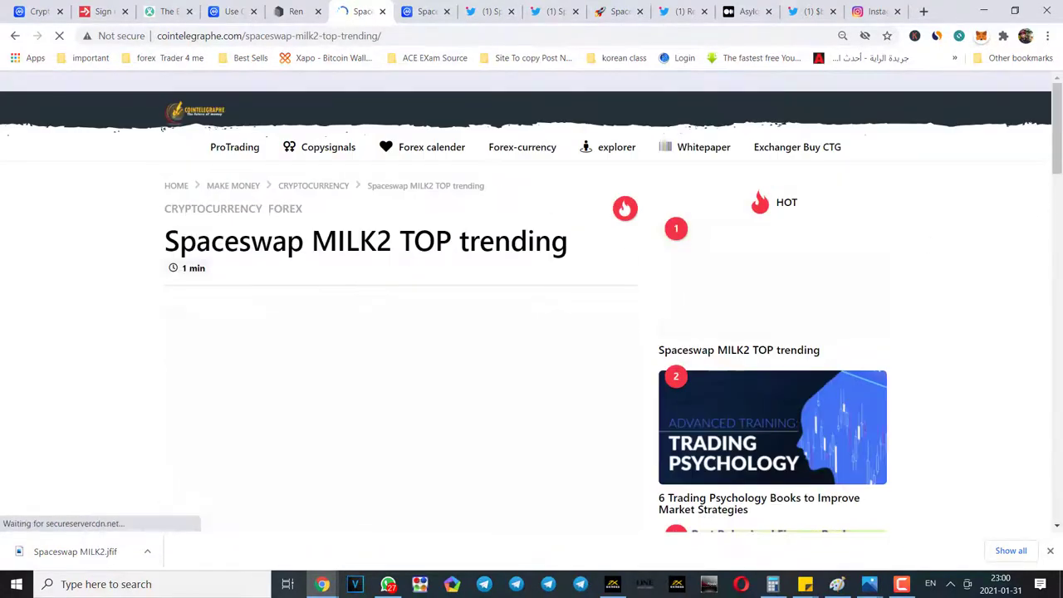
{"action": "left_click_drag", "start_coordinate": [1058, 87], "coordinate": [1059, 260]}
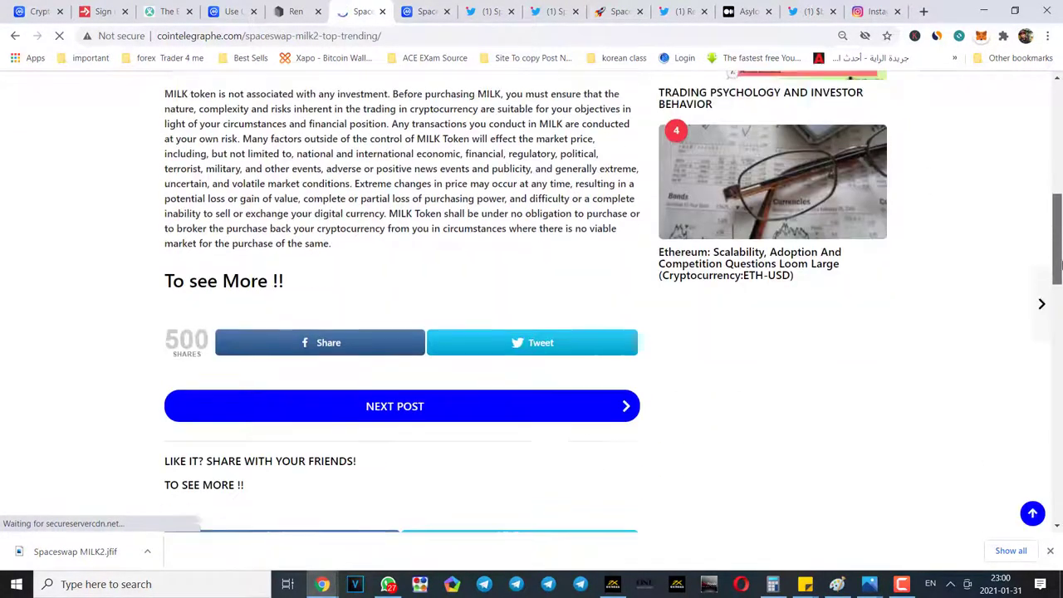
{"action": "left_click", "coordinate": [548, 335]}
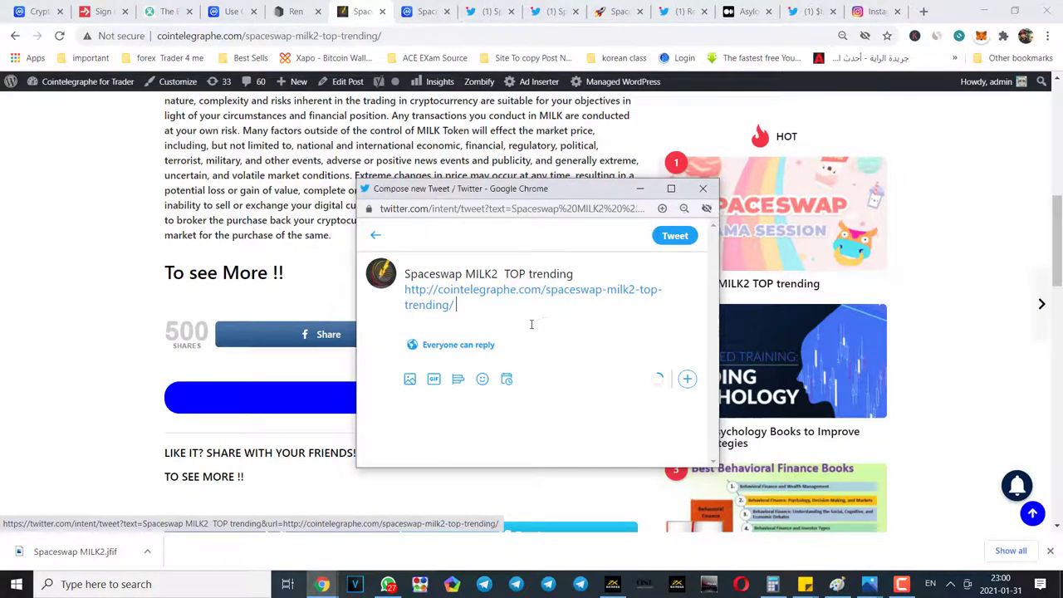
{"action": "key", "text": "Return"}
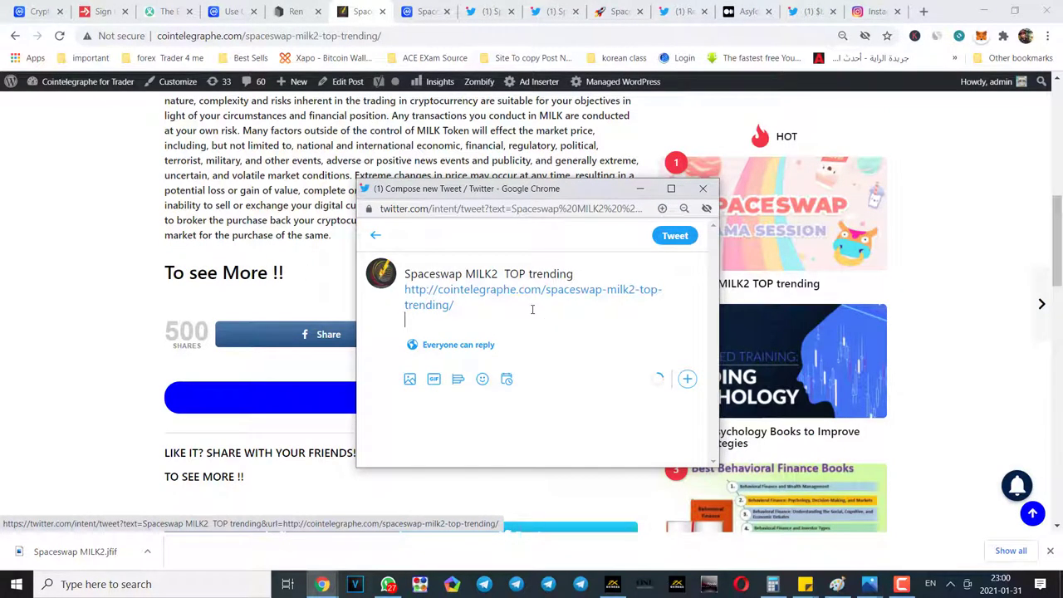
{"action": "type", "text": "@"}
{"action": "key", "text": "ctrl+v"}
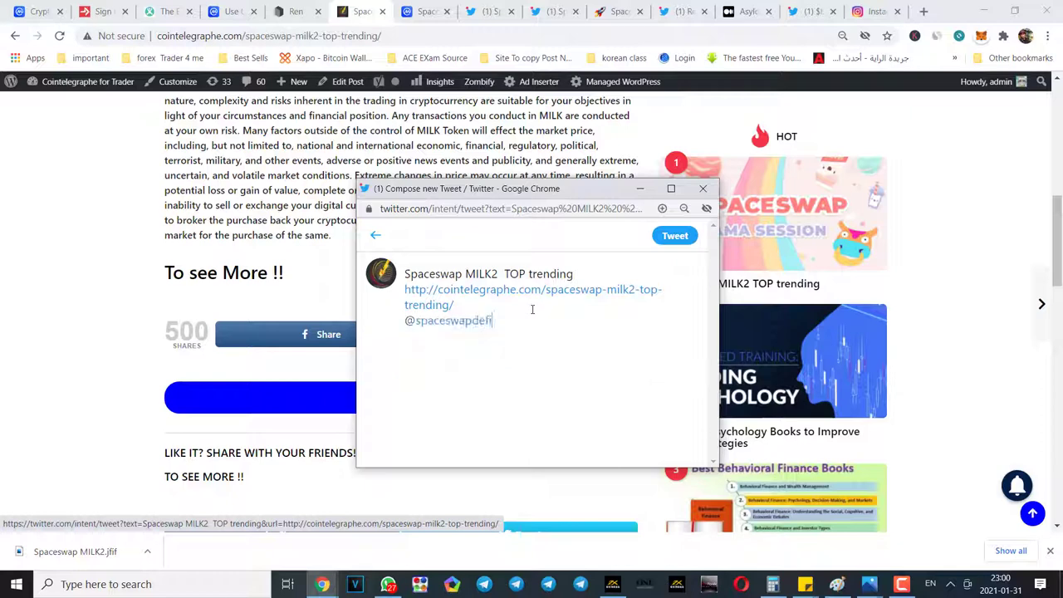
{"action": "left_click", "coordinate": [523, 355]}
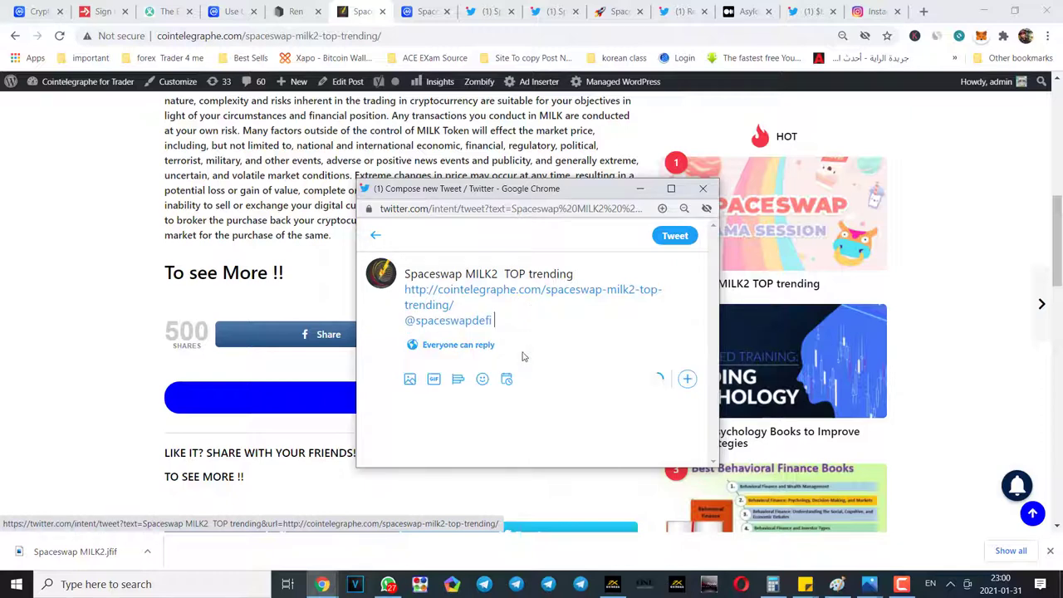
{"action": "type", "text": "#"}
{"action": "key", "text": "ctrl+v"}
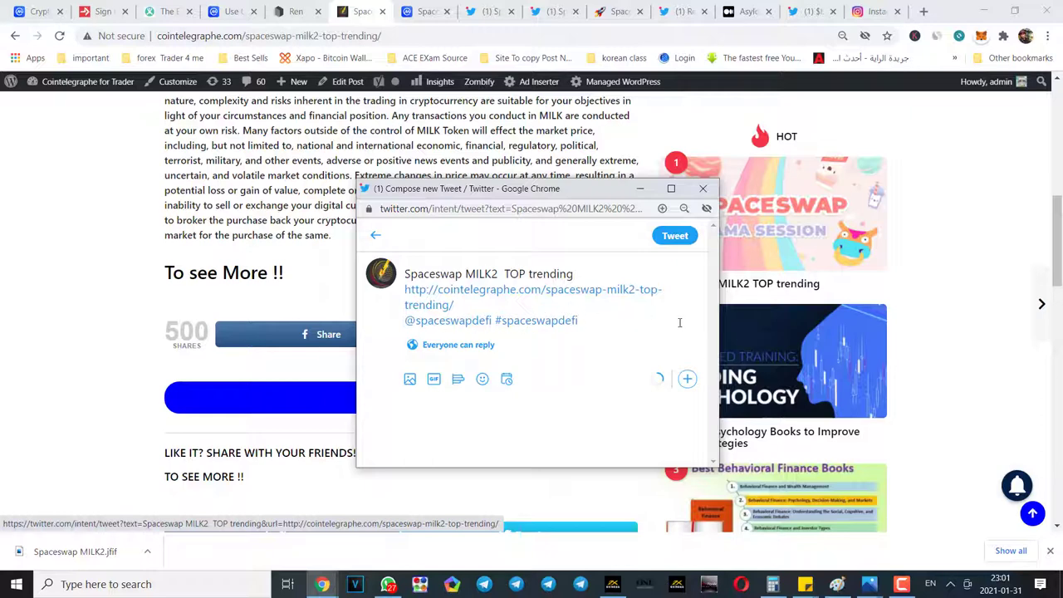
{"action": "type", "text": "@coin"}
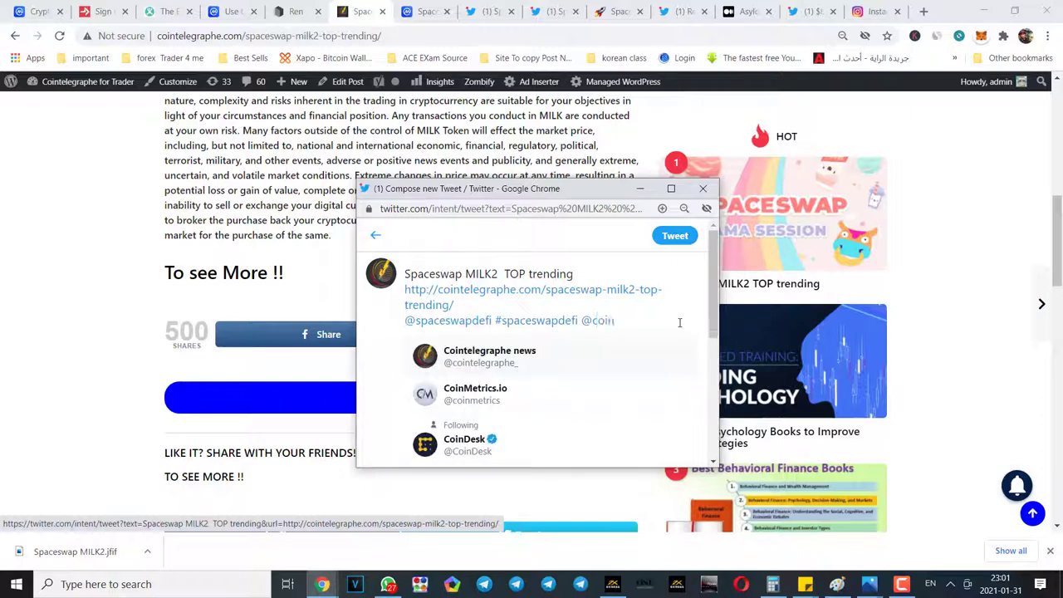
{"action": "left_click", "coordinate": [602, 343]}
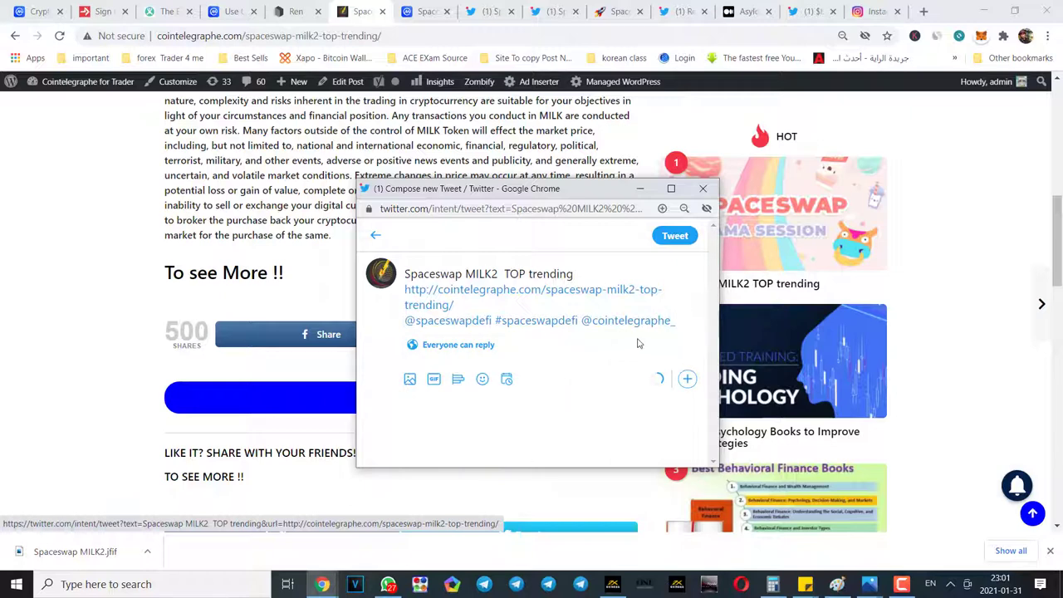
{"action": "left_click", "coordinate": [677, 237]}
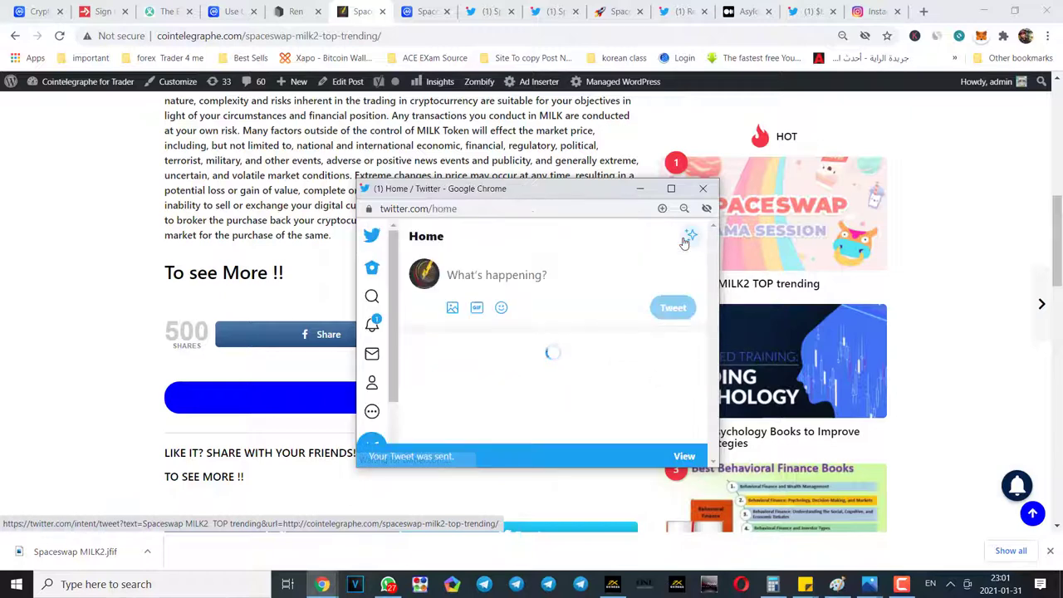